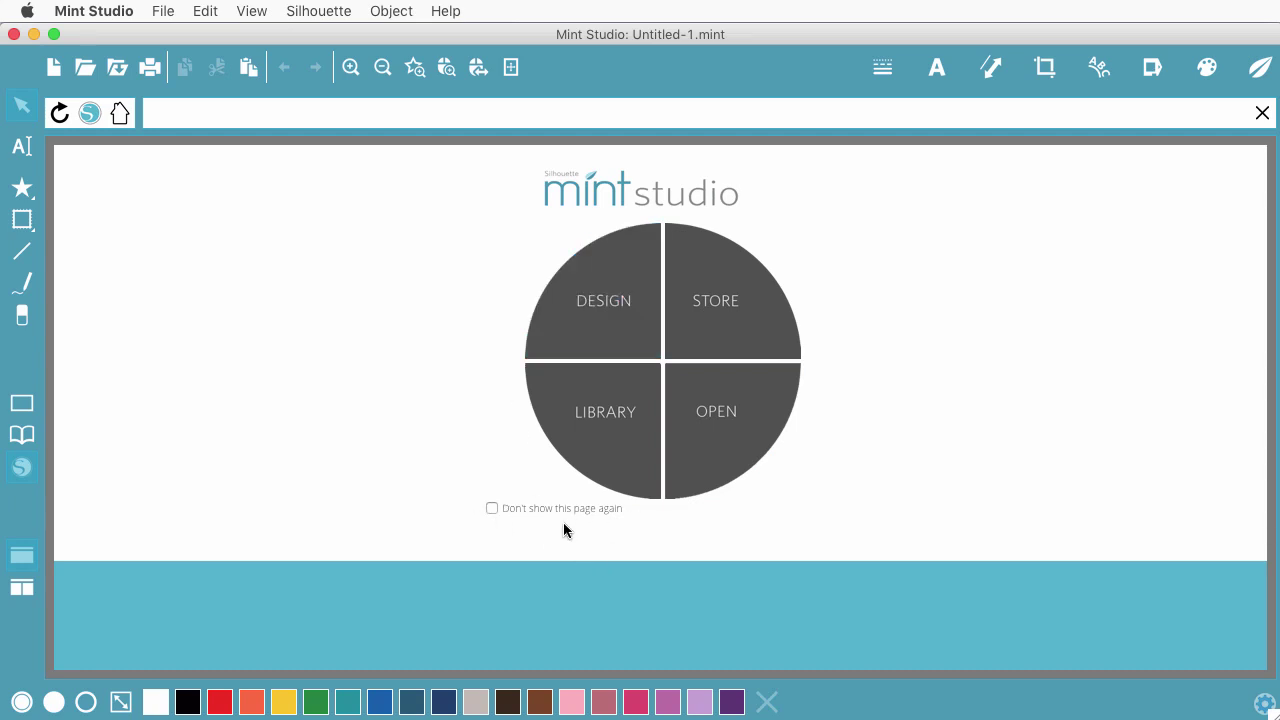
Start a new stamp design, compare 45 x 45, 30 x 15 and 60 x 15 sizes, then settle on 30 x 30 at 0°.
left_click(596, 322)
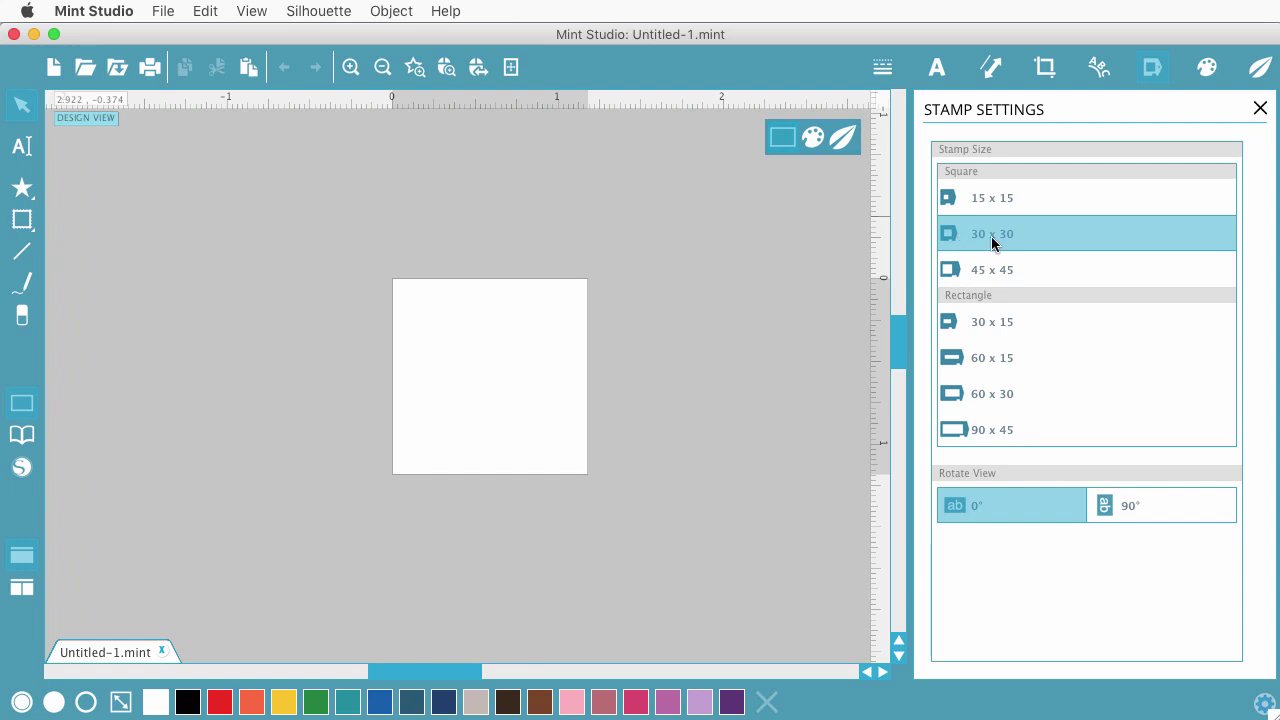
left_click(947, 270)
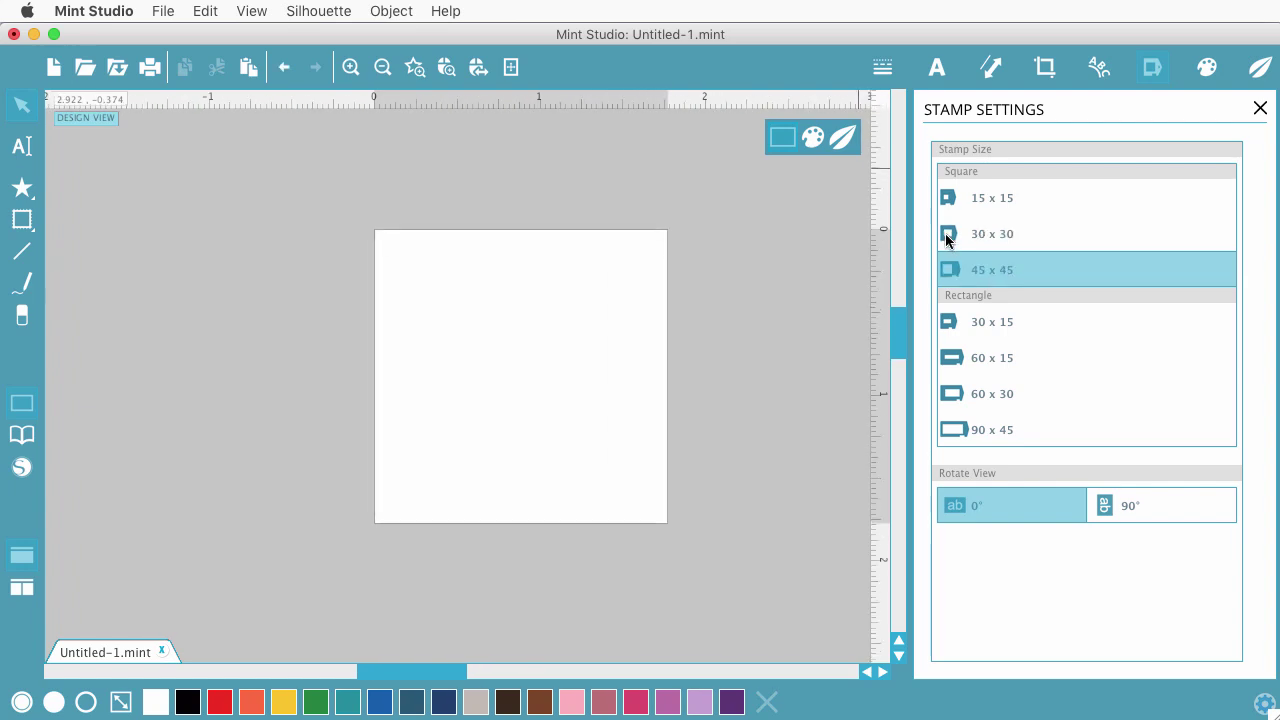
left_click(950, 238)
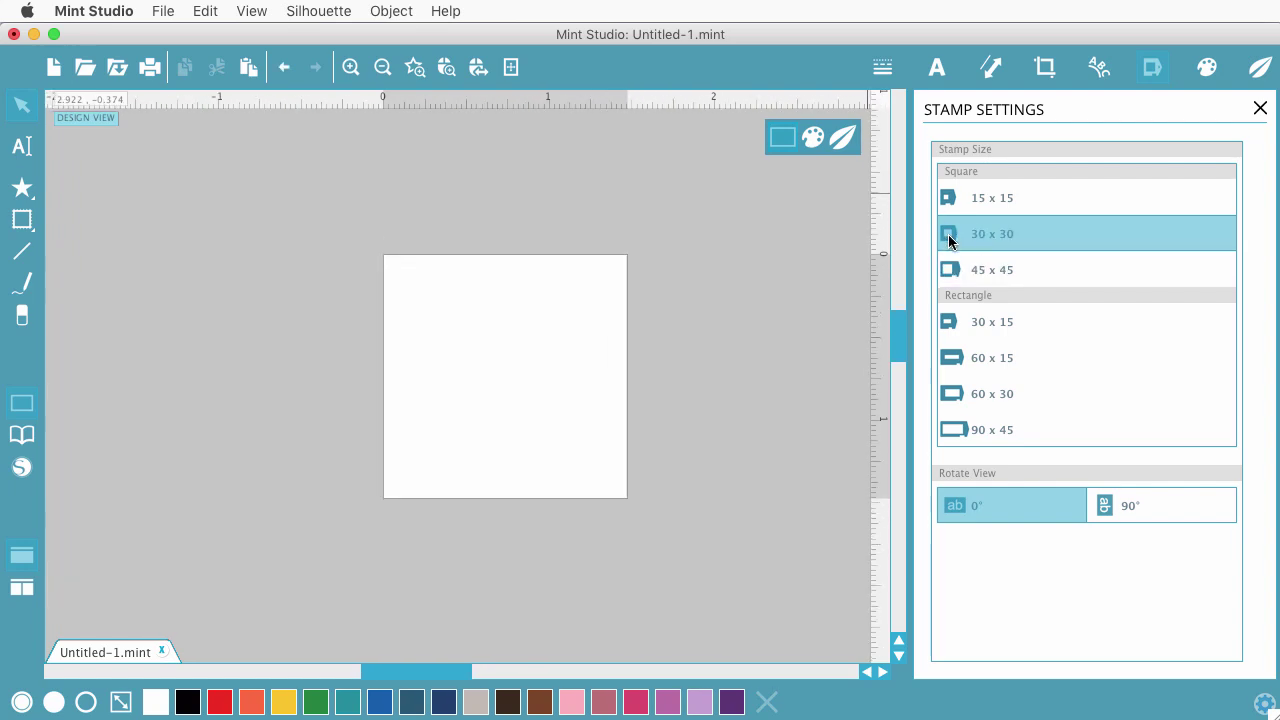
left_click(946, 321)
left_click(954, 359)
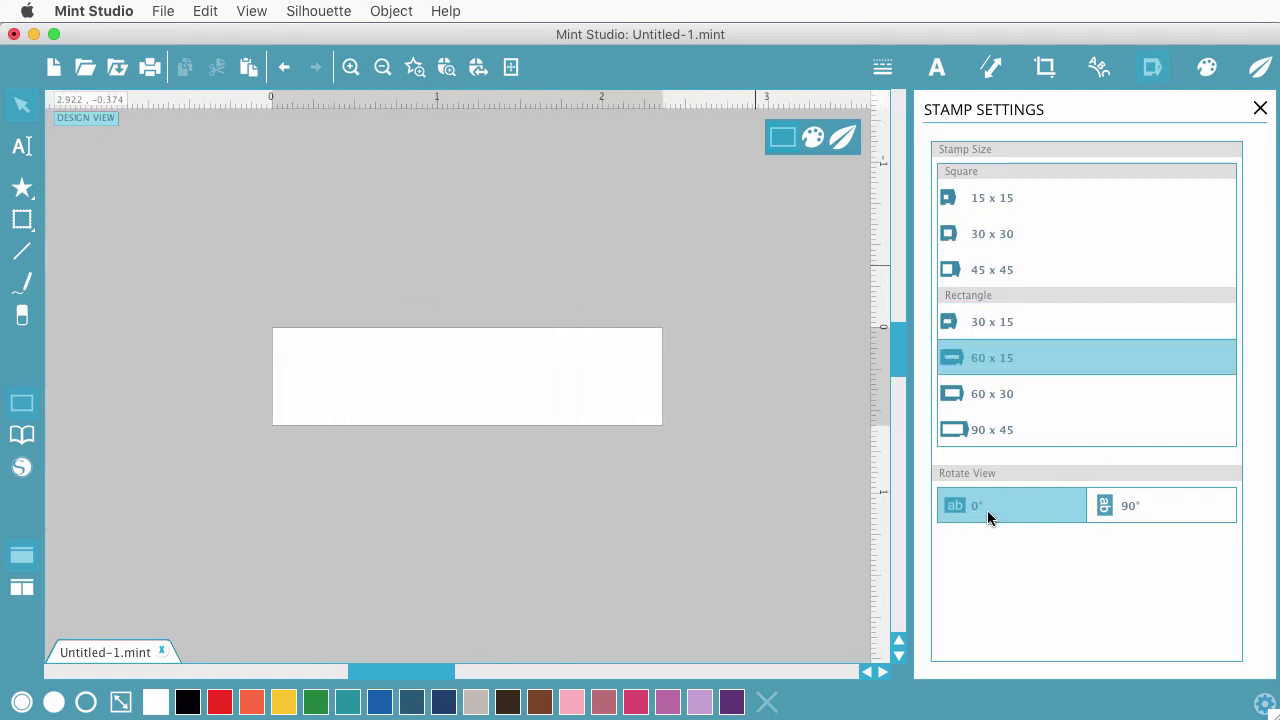
left_click(1105, 510)
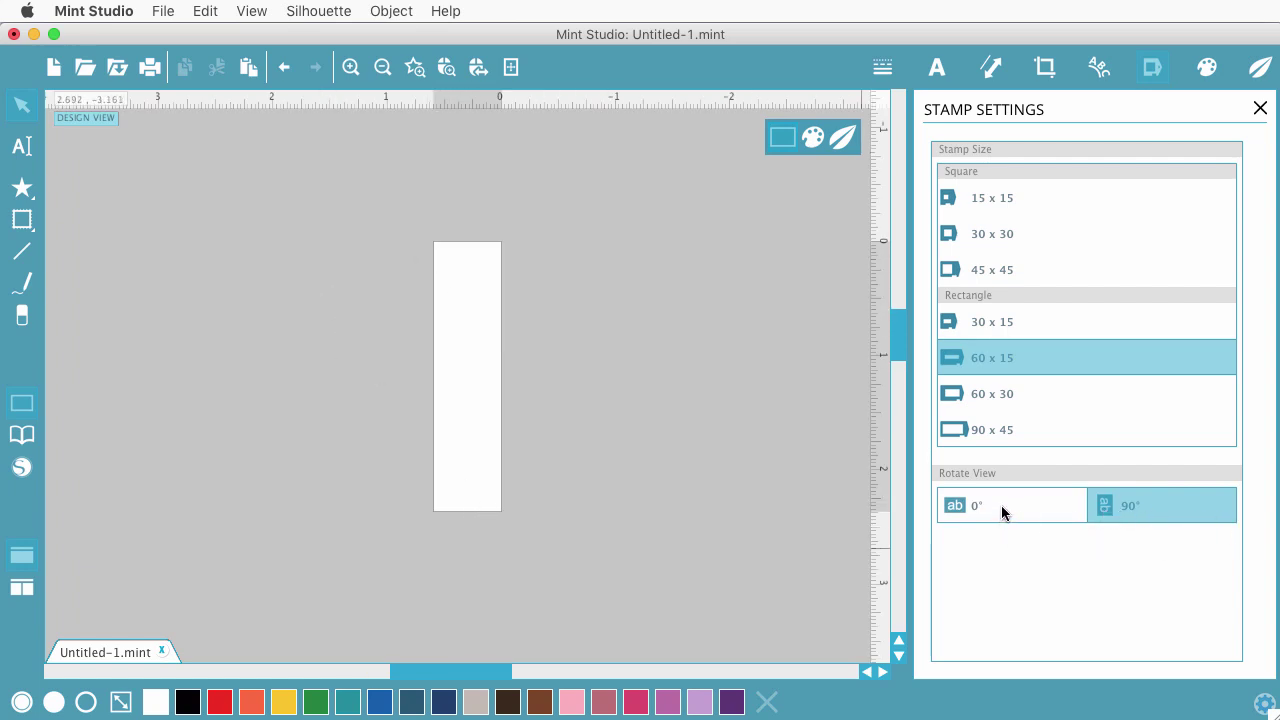
left_click(970, 238)
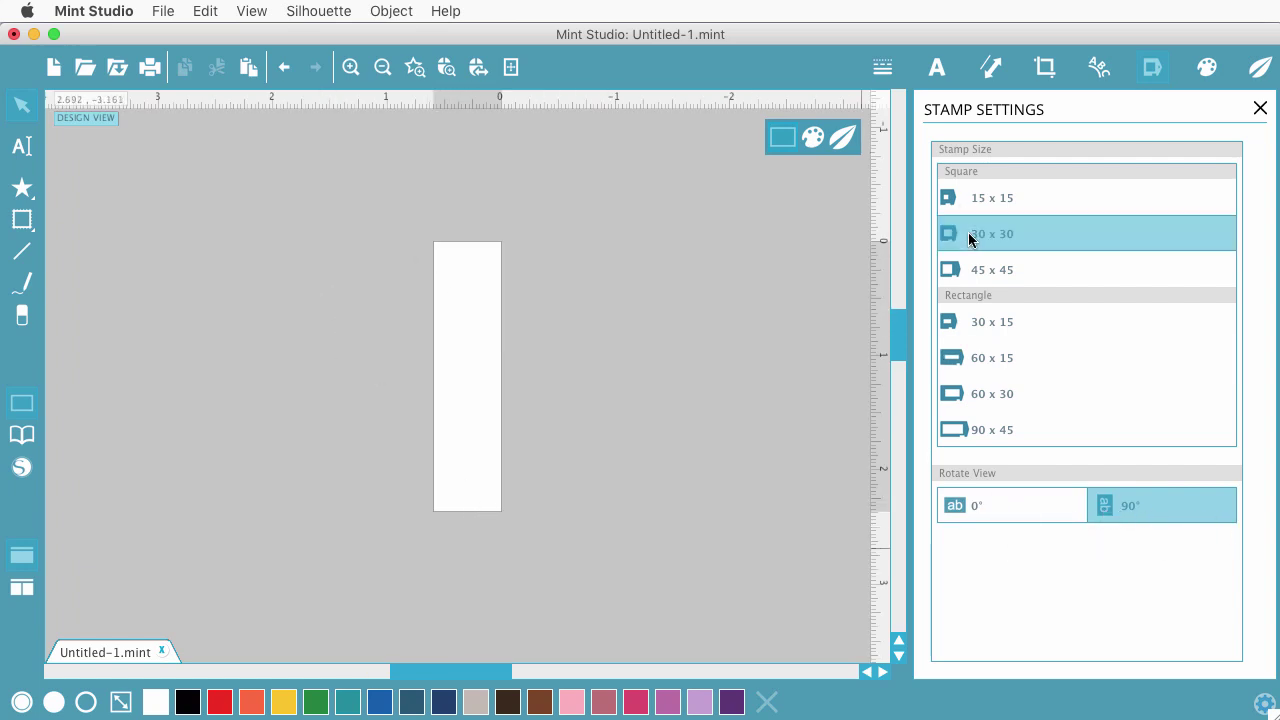
left_click(997, 517)
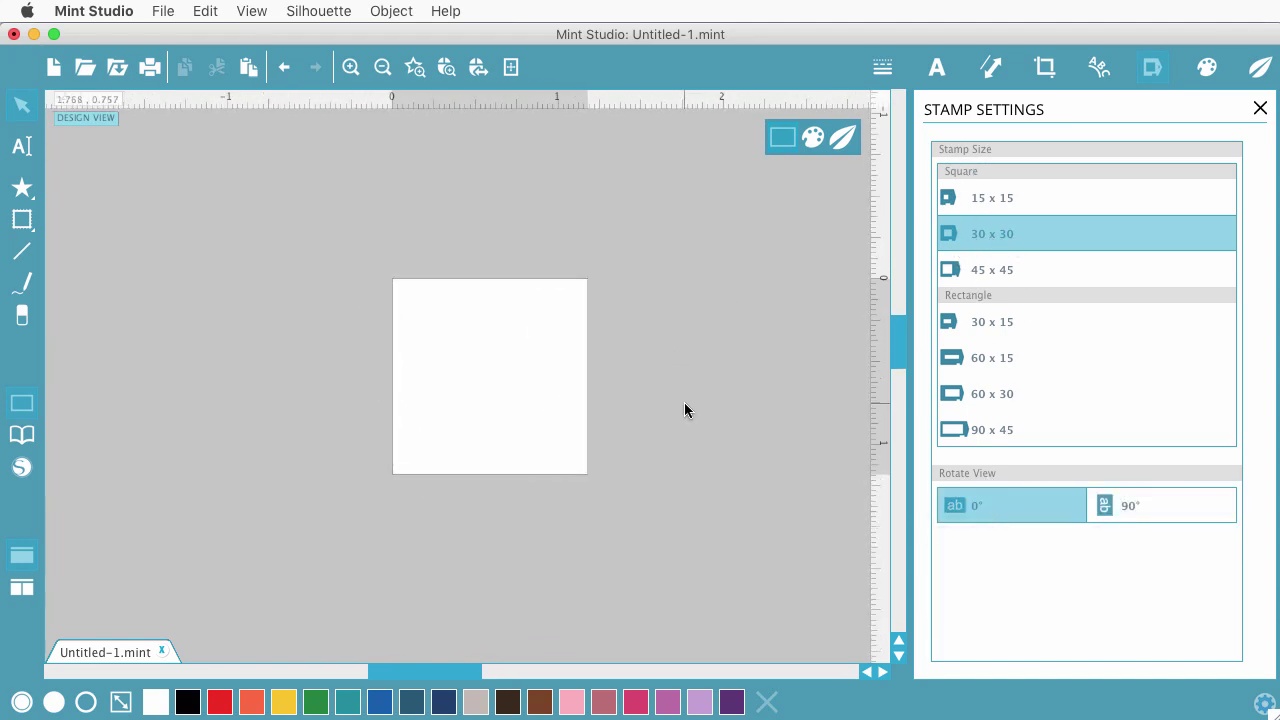
left_click(22, 190)
left_click(115, 330)
left_click(22, 220)
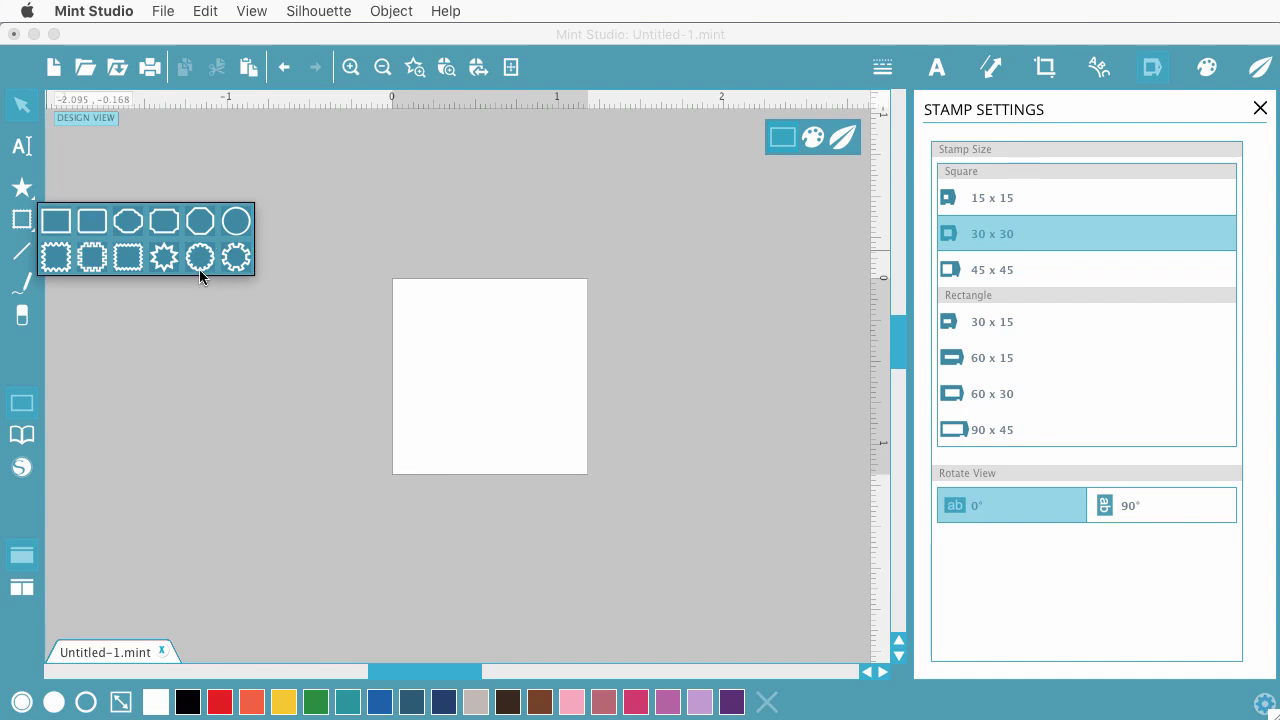
left_click(170, 356)
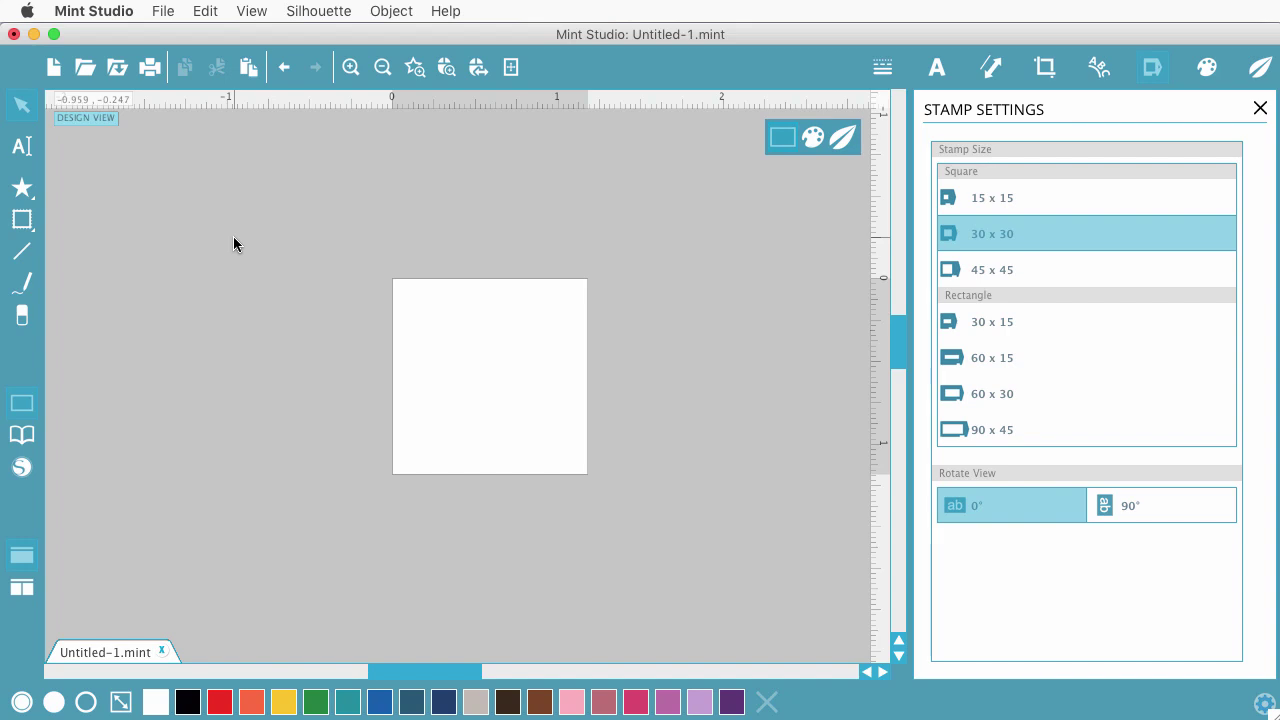
Open CraftsByTwo_2Line_Transp.png onto the stamp, then delete that logo.
left_click(85, 68)
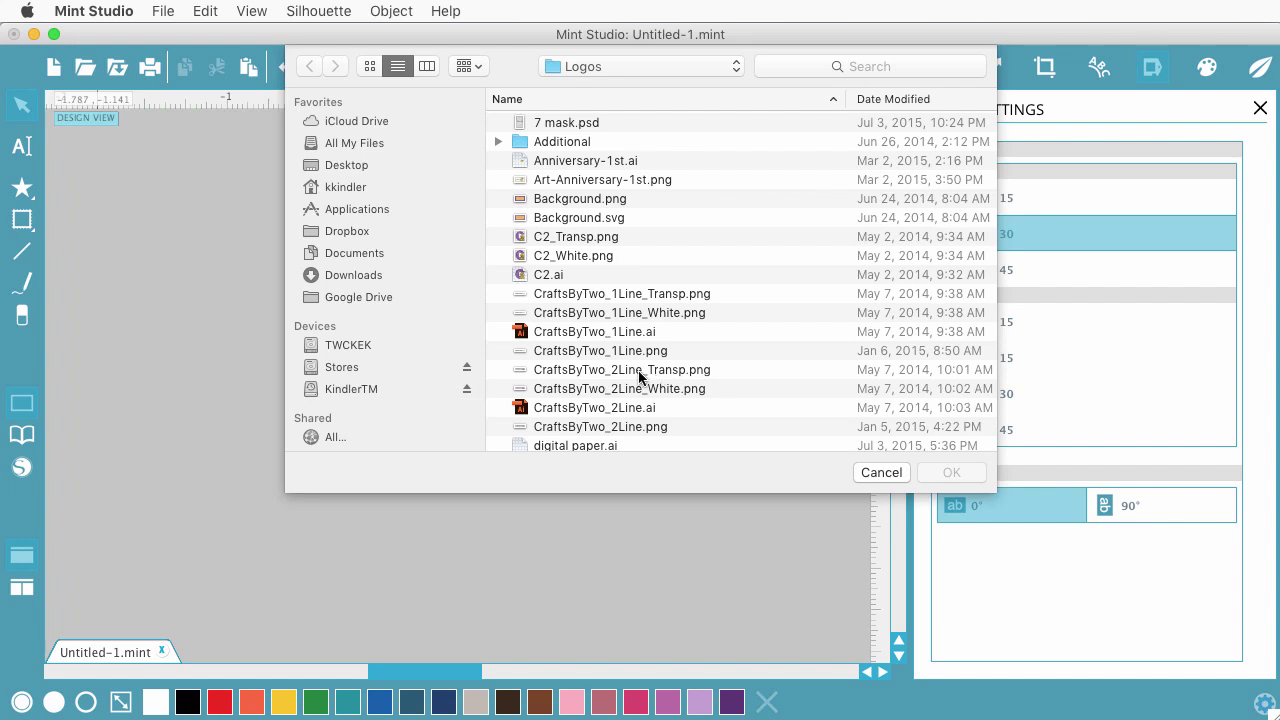
left_click(651, 370)
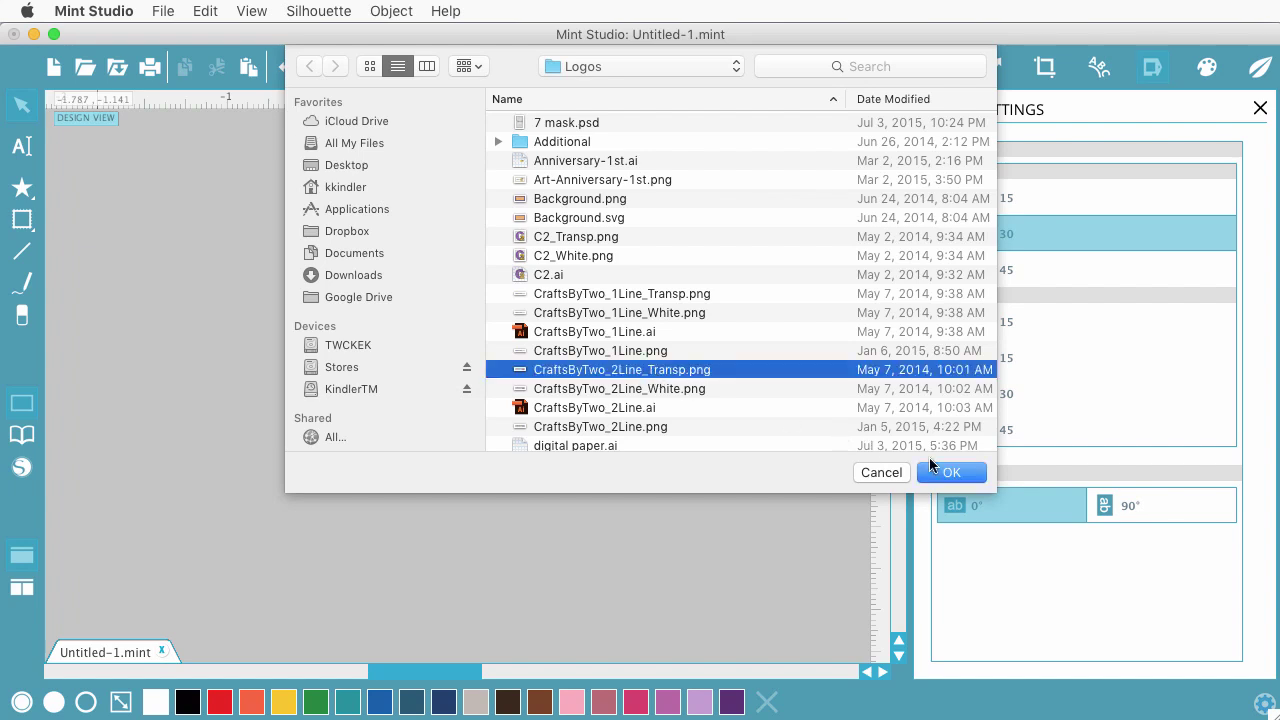
left_click(963, 472)
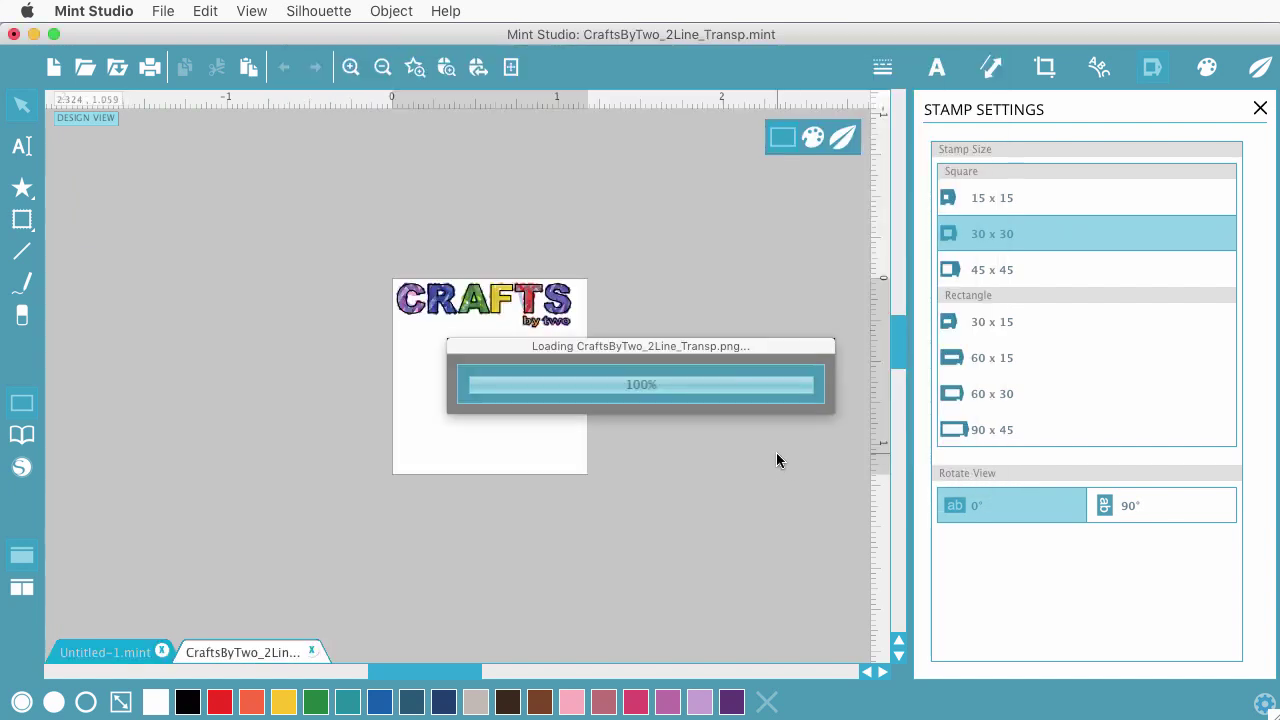
left_click_drag(474, 303, 480, 365)
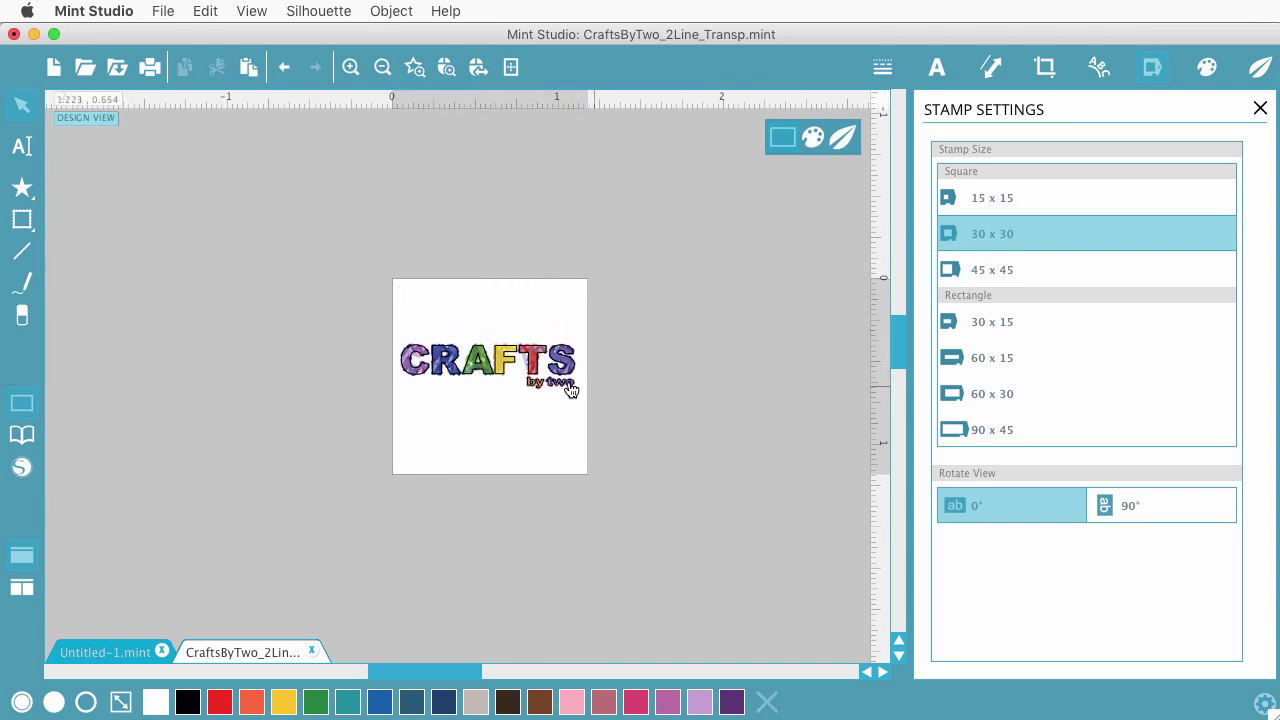
left_click(505, 370)
key("Delete")
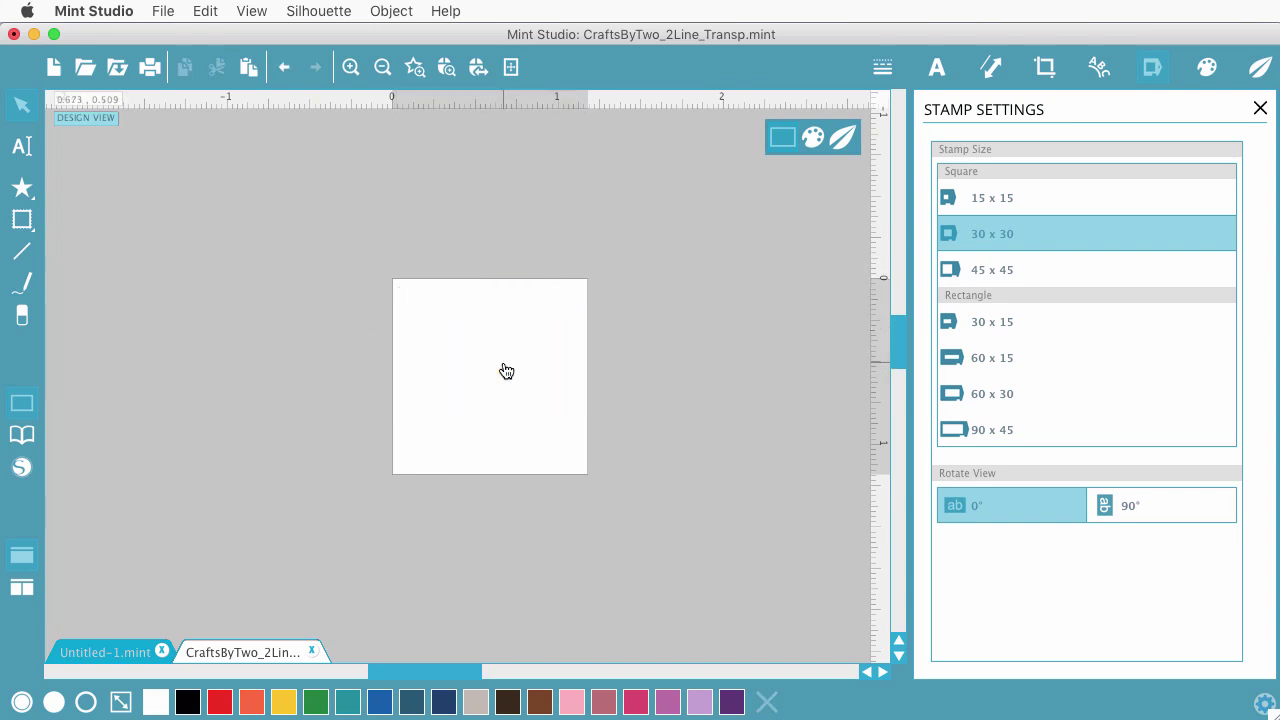
Open the CraftsByTwo_2Line.png logo instead.
left_click(80, 72)
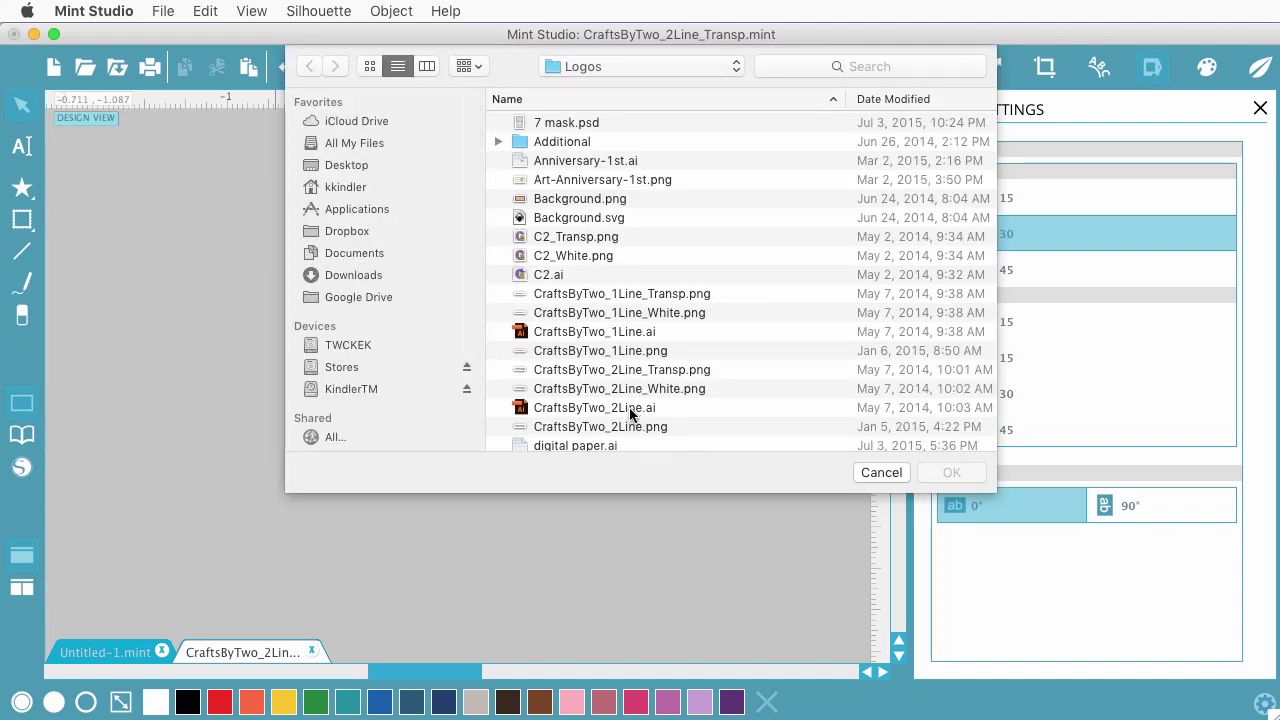
left_click(630, 408)
left_click(640, 427)
left_click(959, 478)
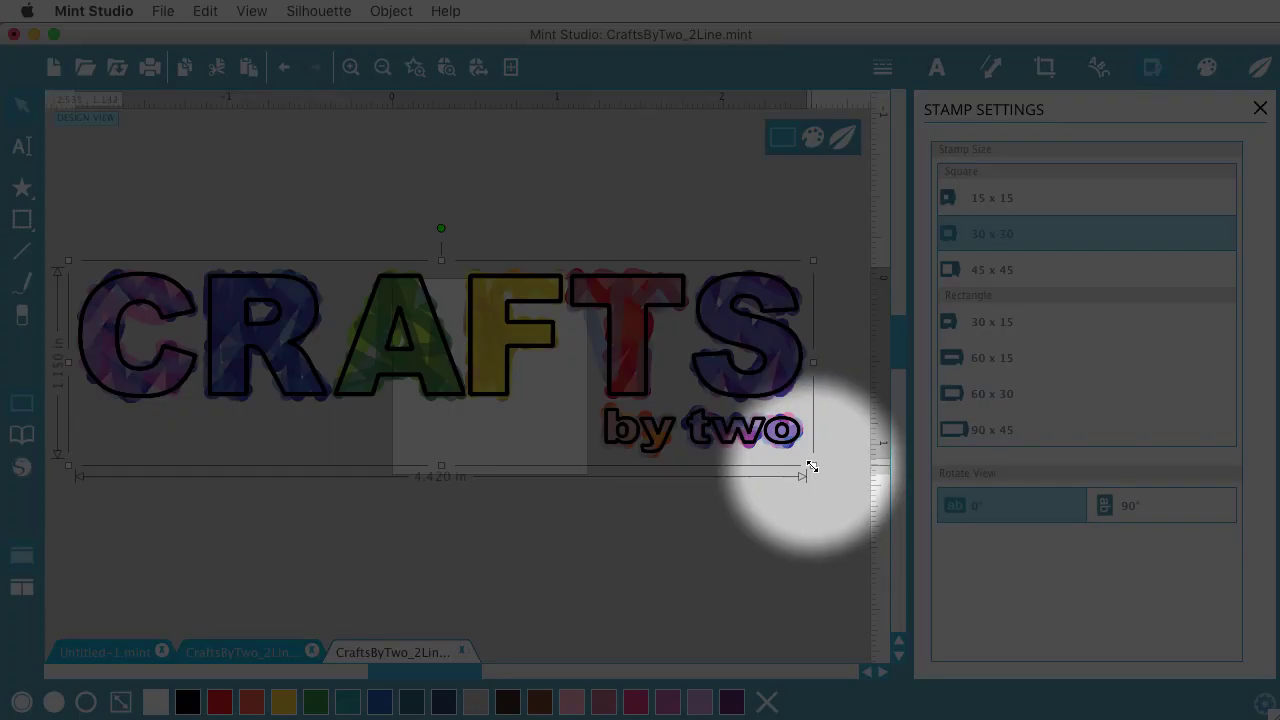
Scale the CRAFTS by two logo to 1 in wide (0.999 × 0.260 in) and centre it on the stamp.
left_click_drag(811, 467, 746, 522)
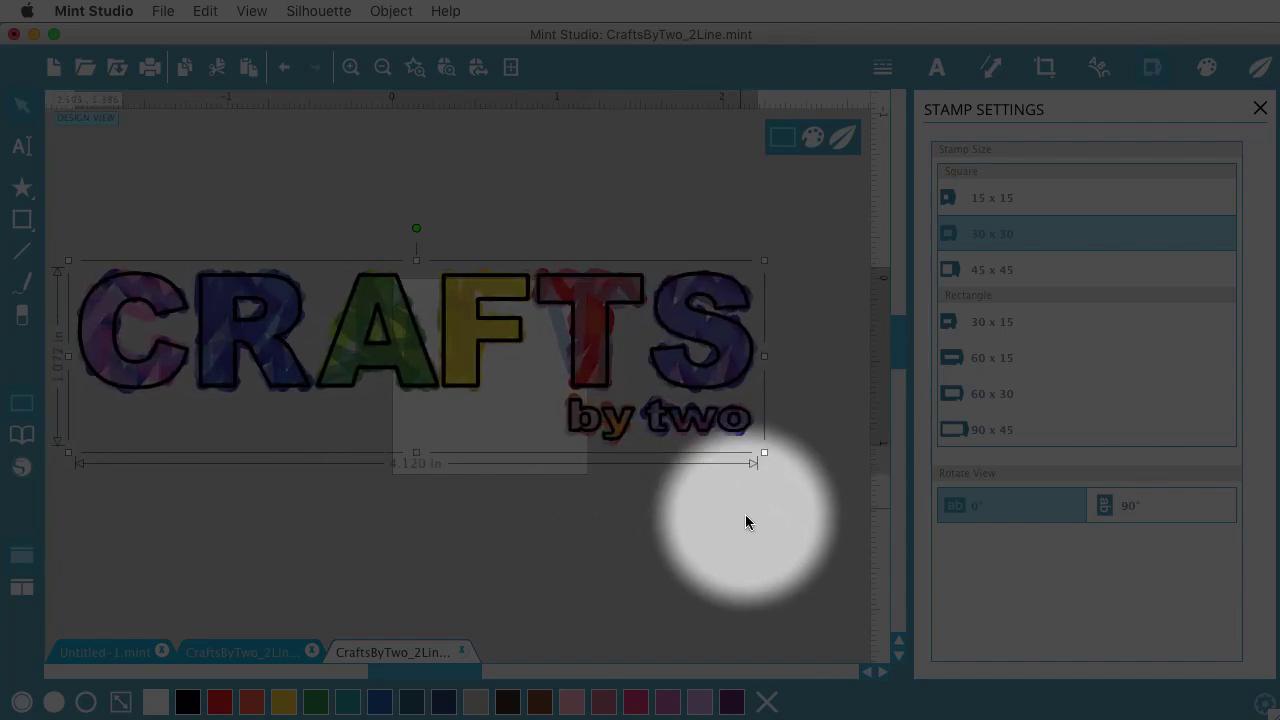
left_click(991, 70)
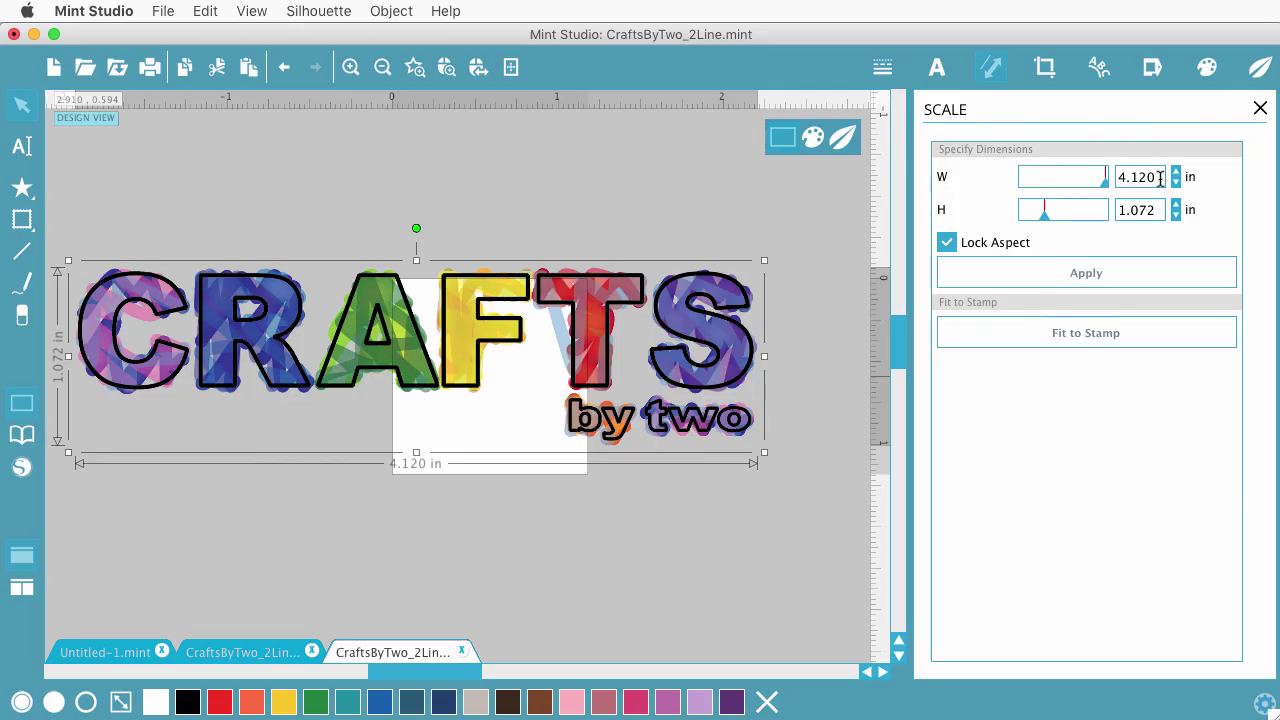
left_click_drag(1161, 178, 1062, 173)
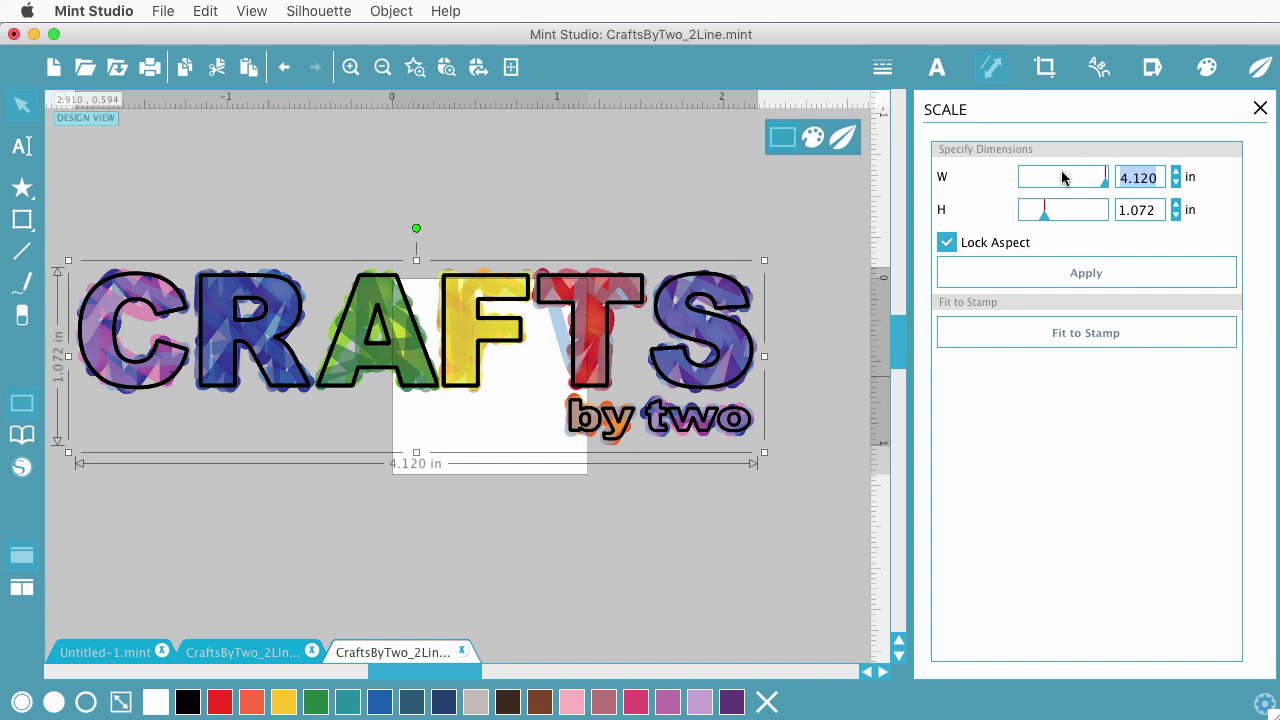
type("1")
key("Tab")
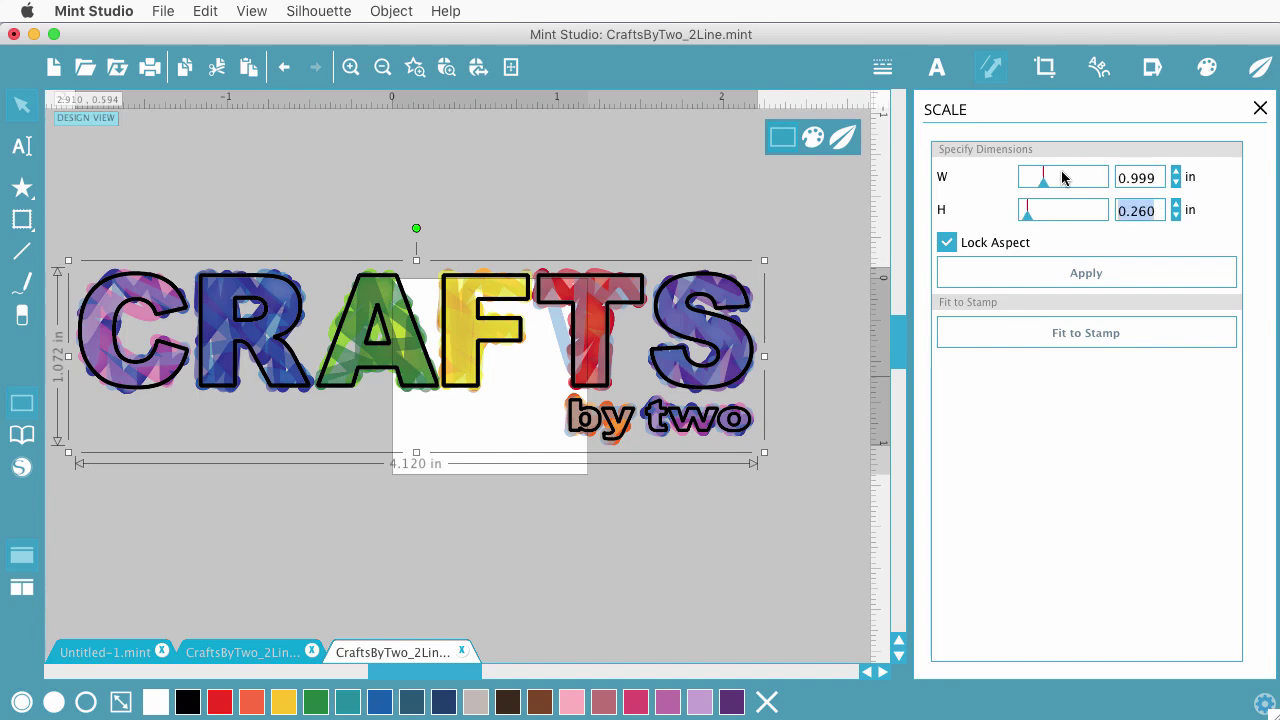
left_click(1085, 280)
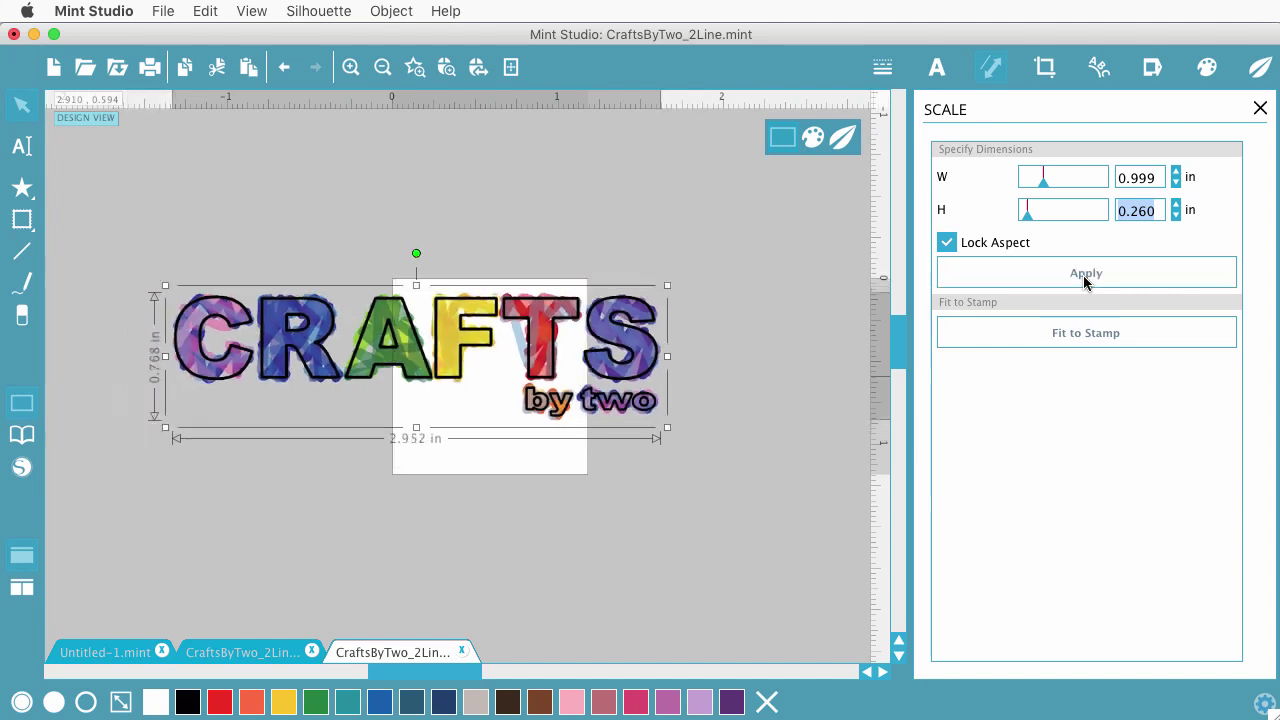
left_click_drag(407, 356, 479, 374)
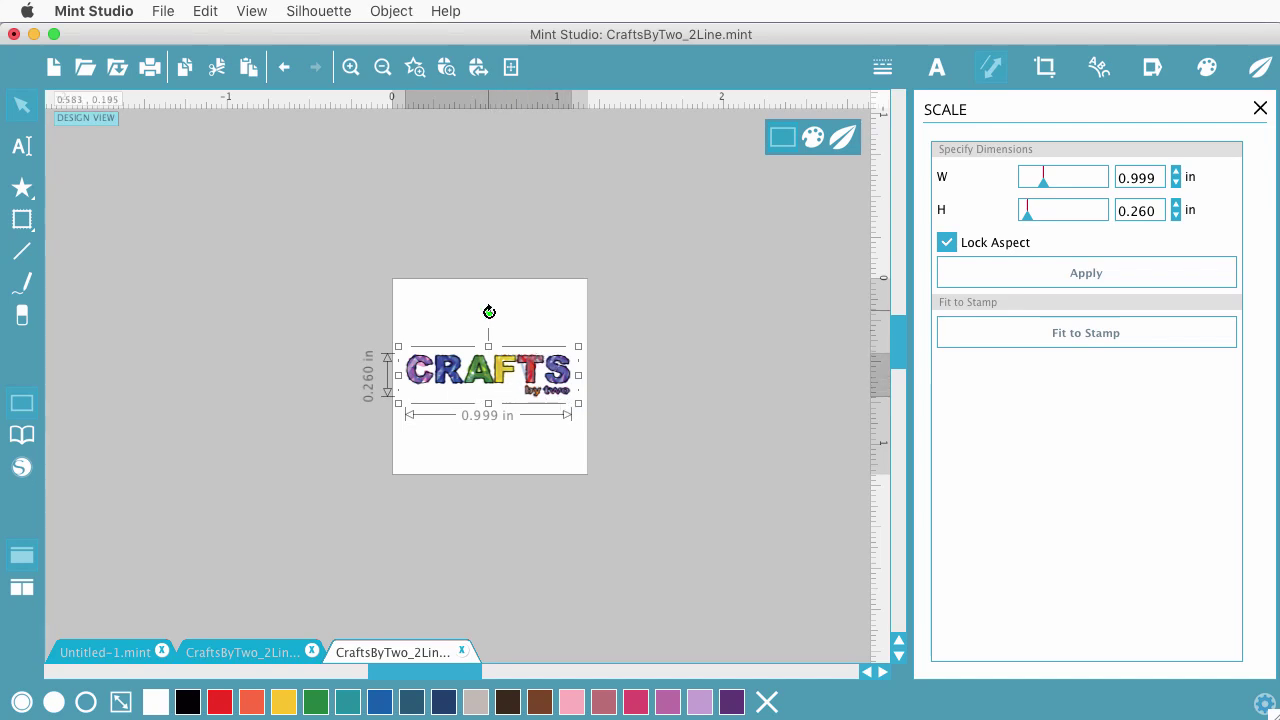
Rotate the logo onto a diagonal and enlarge it to 1.360 × 0.354 in across the stamp.
left_click_drag(489, 310, 536, 329)
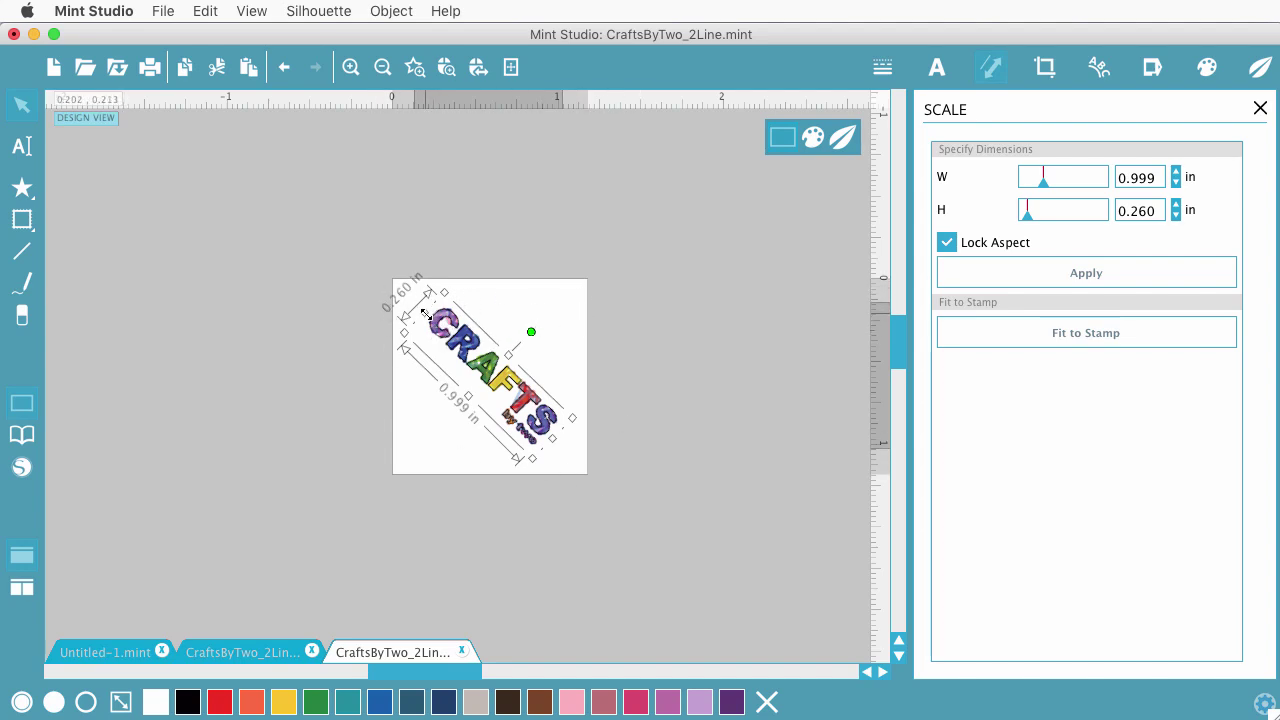
mouse_move(426, 315)
left_mouse_down()
mouse_move(404, 299)
mouse_move(422, 328)
left_mouse_up()
left_click_drag(533, 460, 550, 505)
left_click_drag(520, 402, 495, 376)
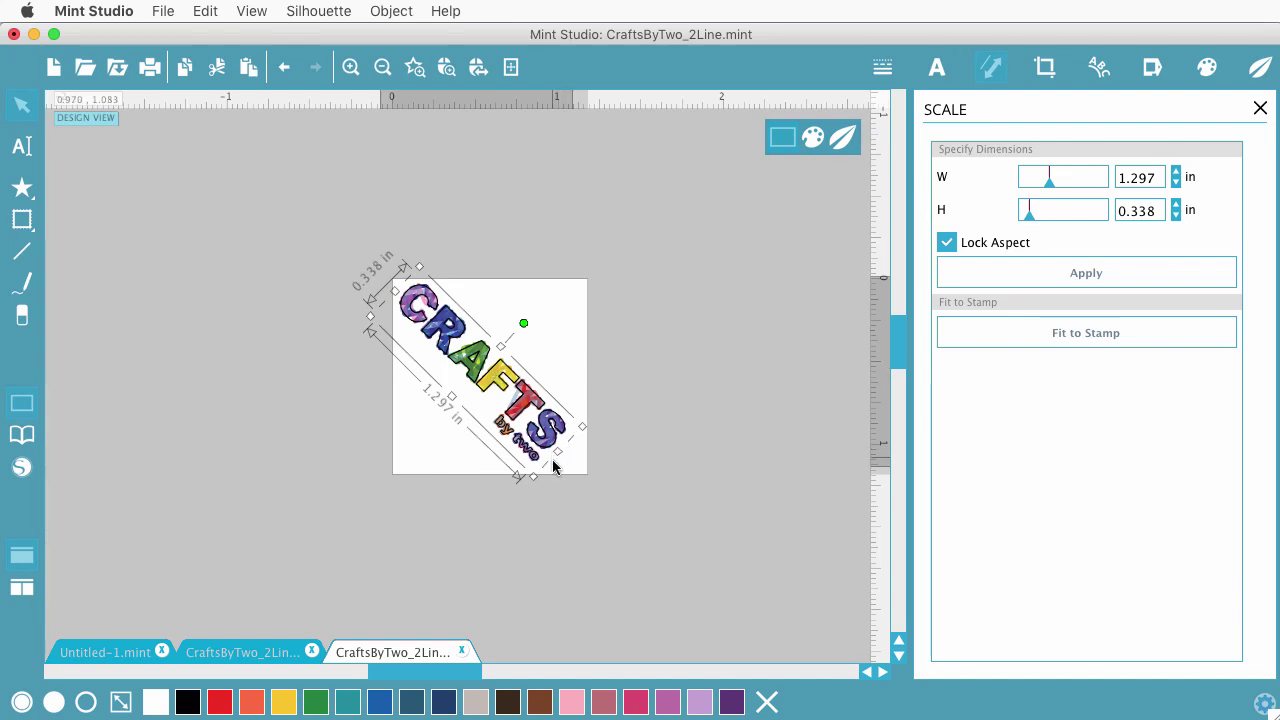
left_click_drag(536, 476, 535, 489)
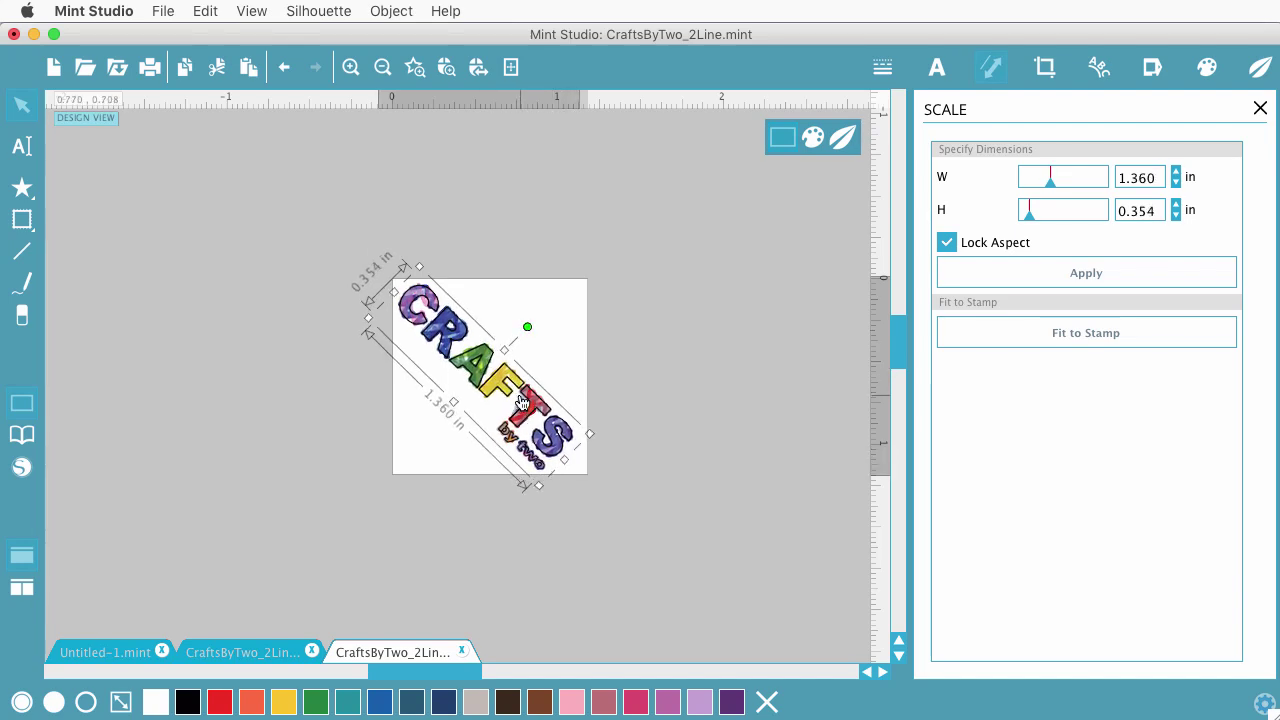
left_click_drag(529, 325, 527, 326)
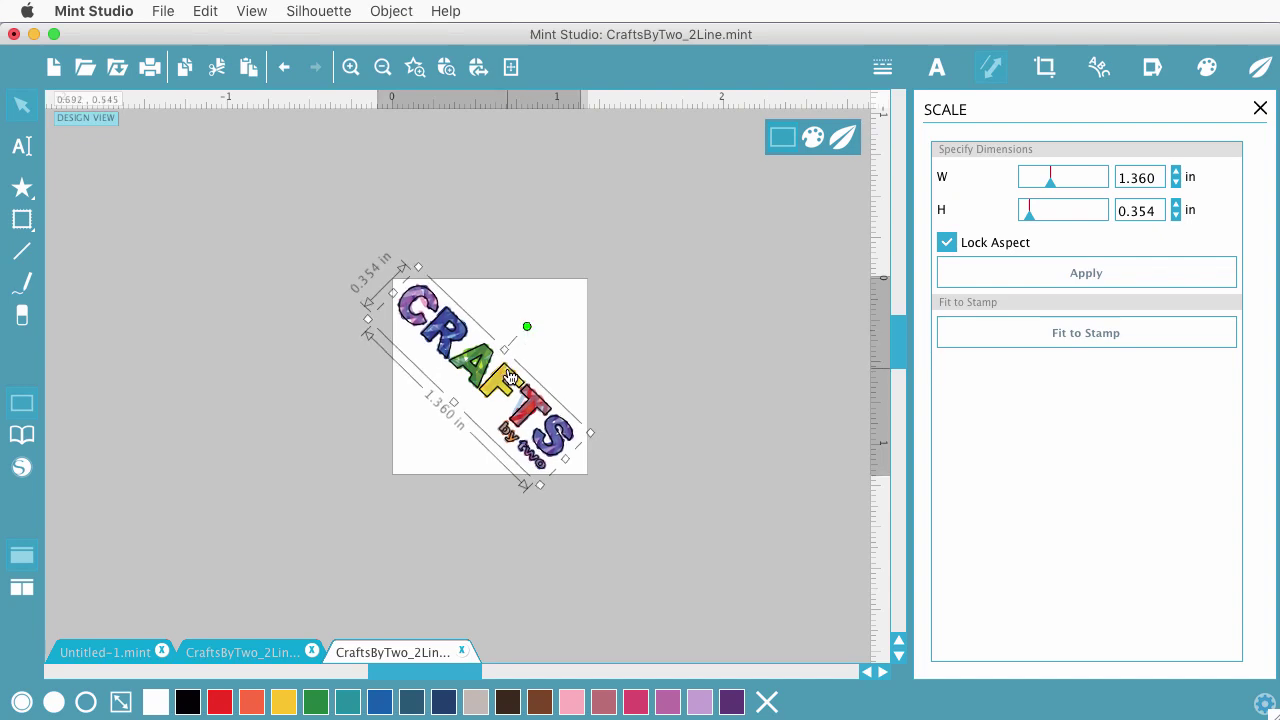
left_click_drag(509, 375, 514, 376)
left_click(648, 366)
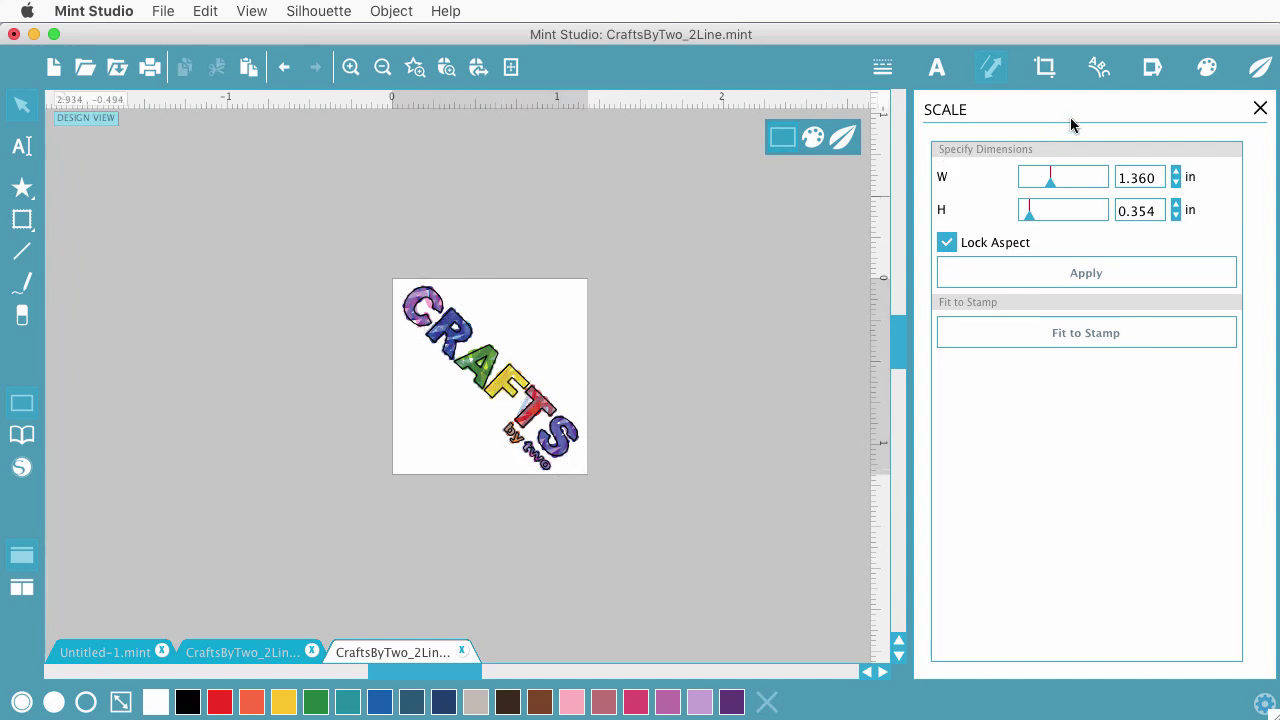
Type 'Made By' above the CRAFTS image in the Second breakfast font.
left_click(22, 147)
left_click(414, 222)
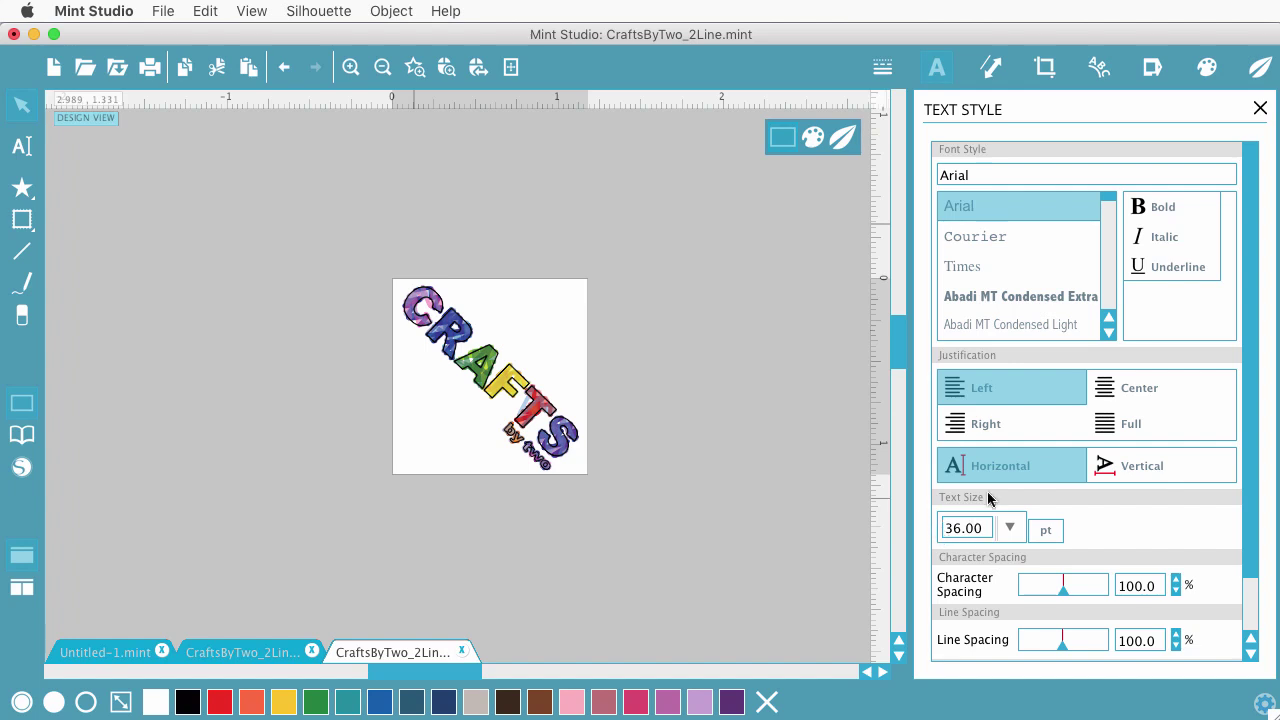
double_click(1017, 175)
type("Second breakfast")
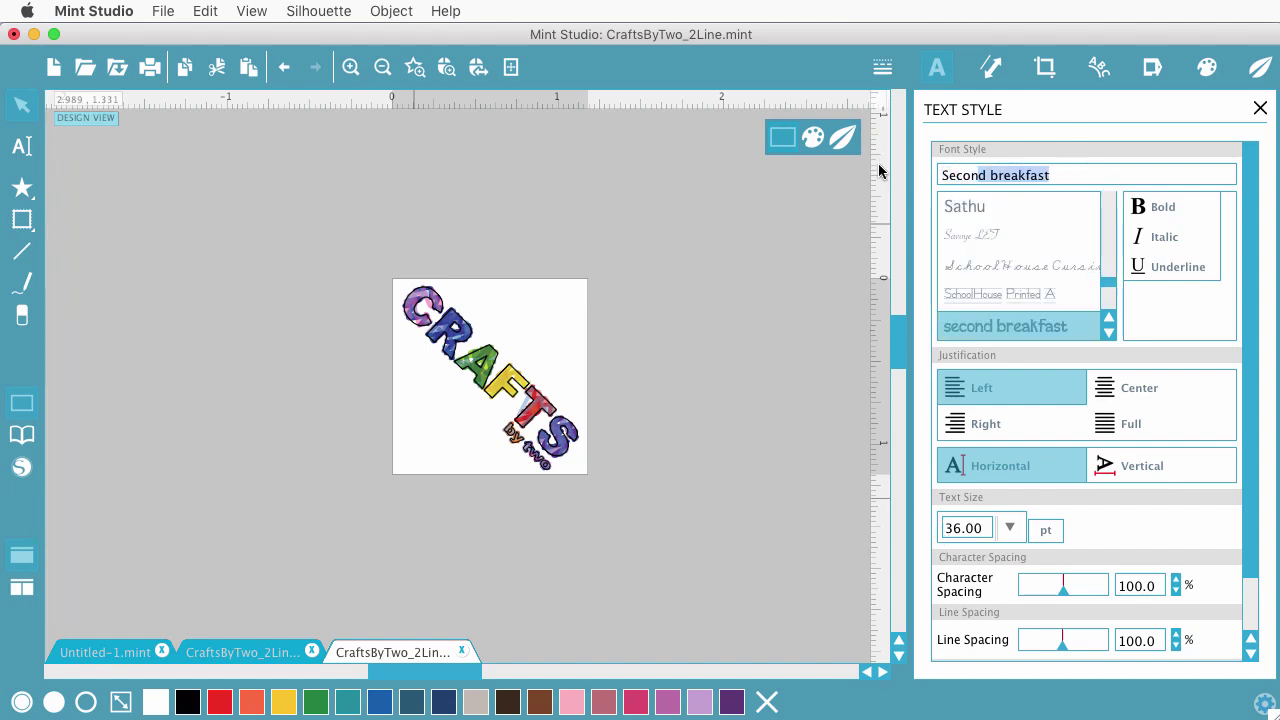
key("Return")
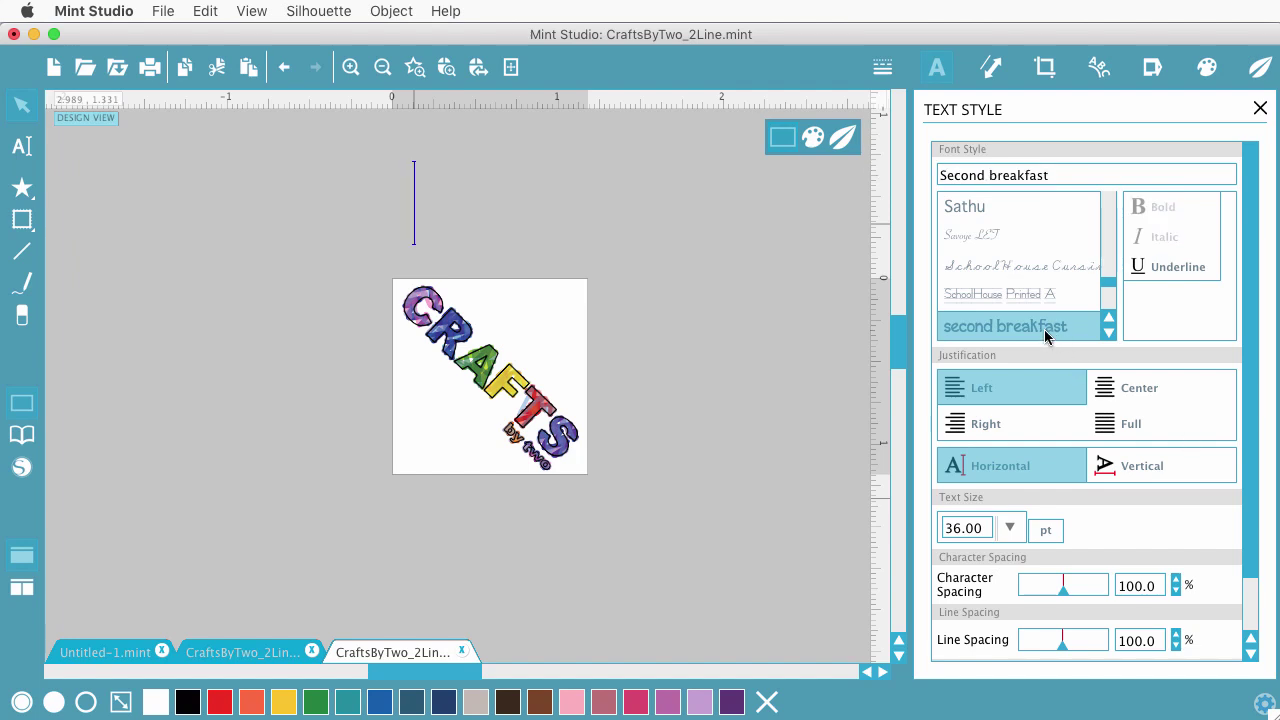
scroll(1044, 330, "down", 2)
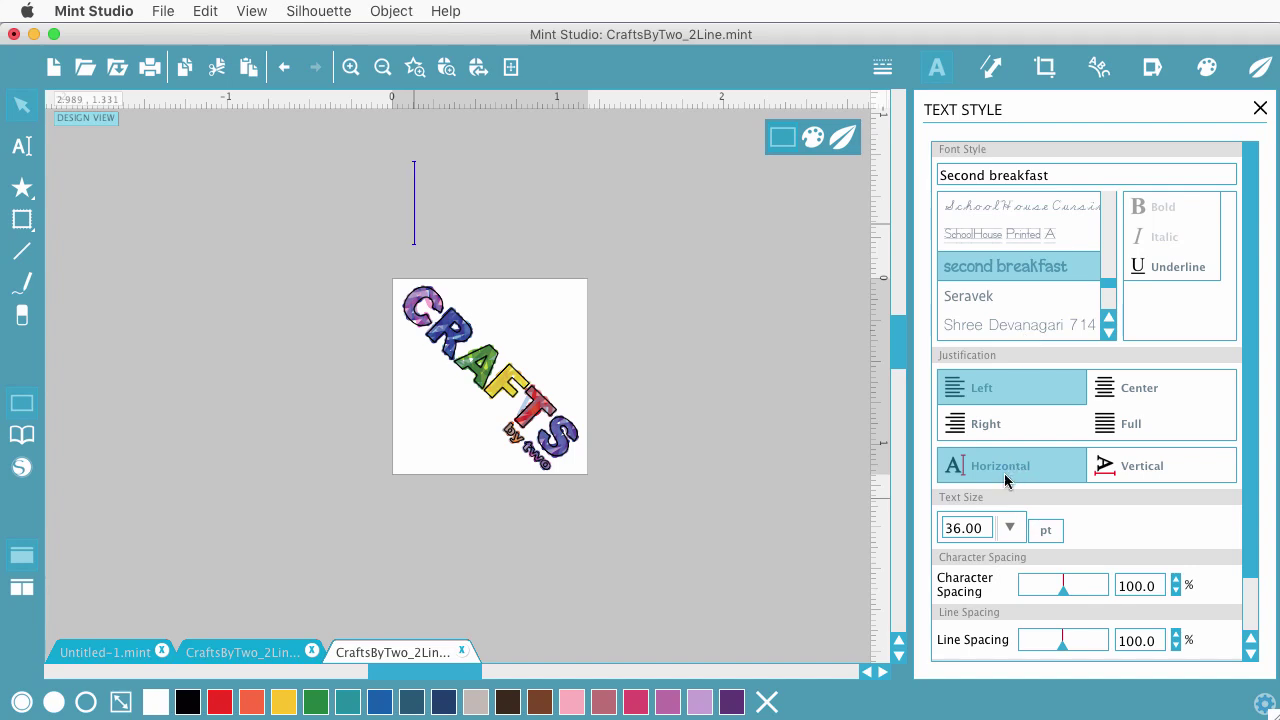
left_click(980, 528)
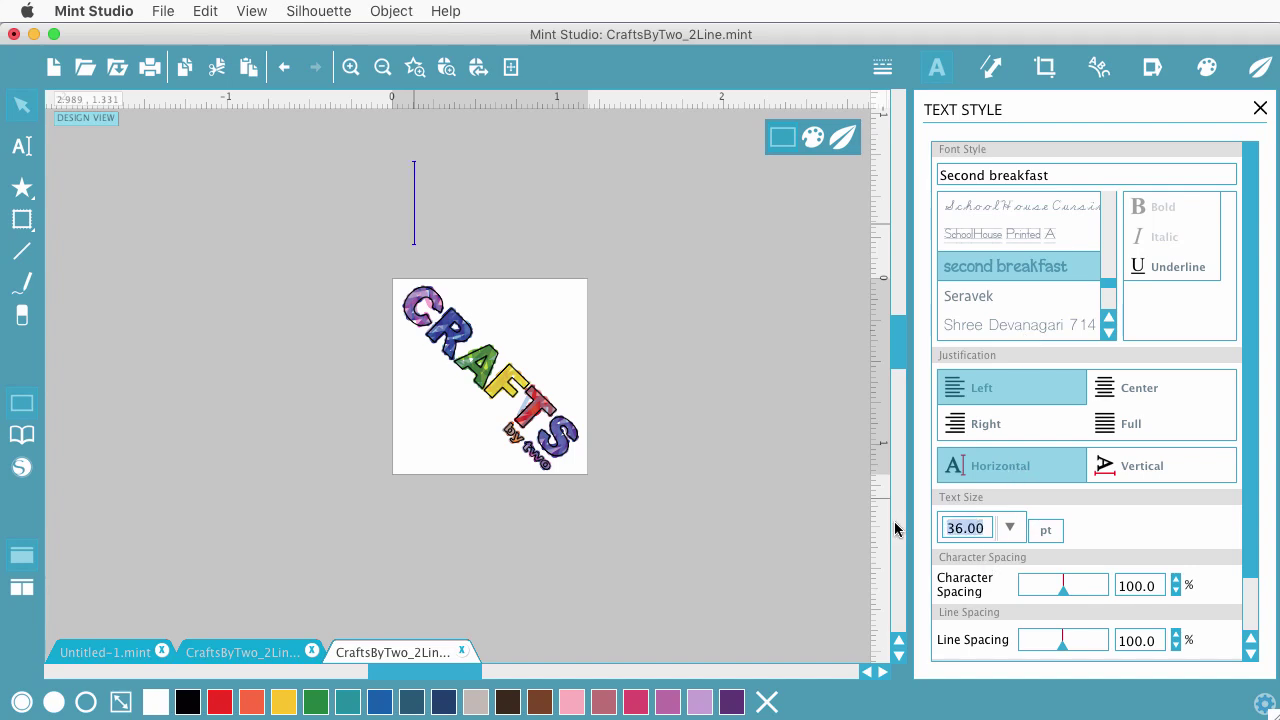
type("1Ma")
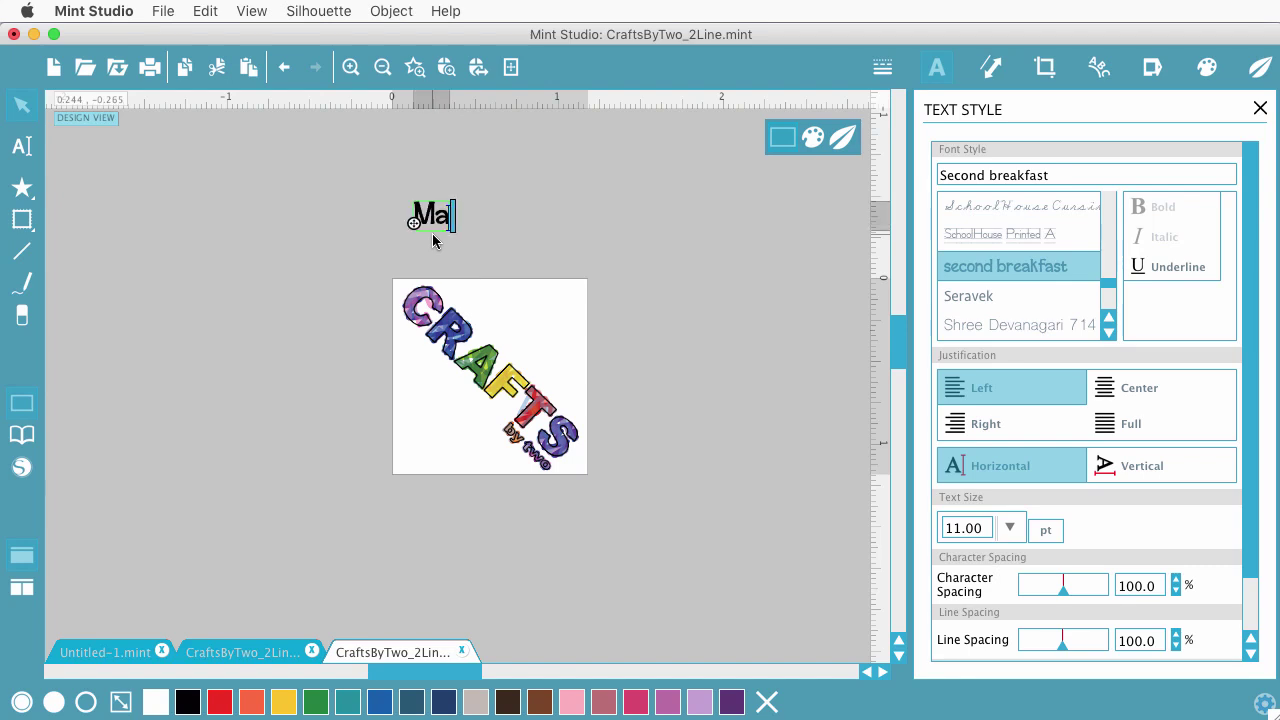
type("de By")
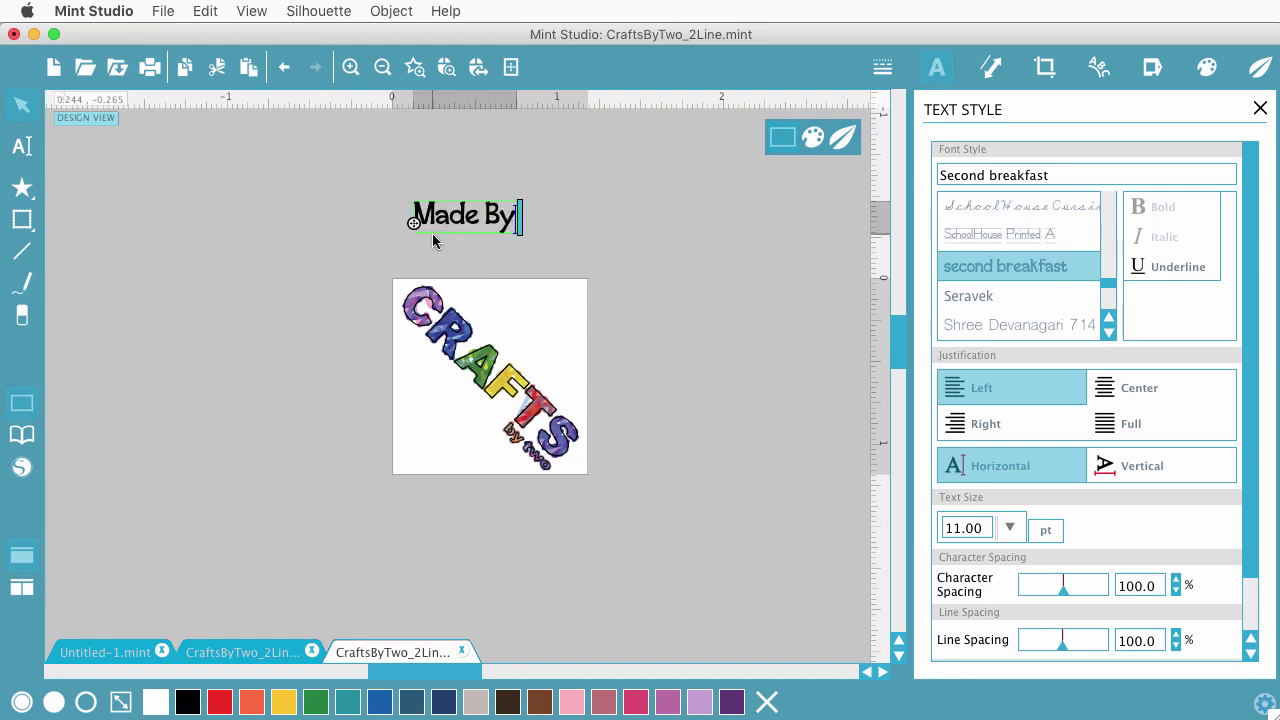
left_click(20, 150)
left_click(414, 549)
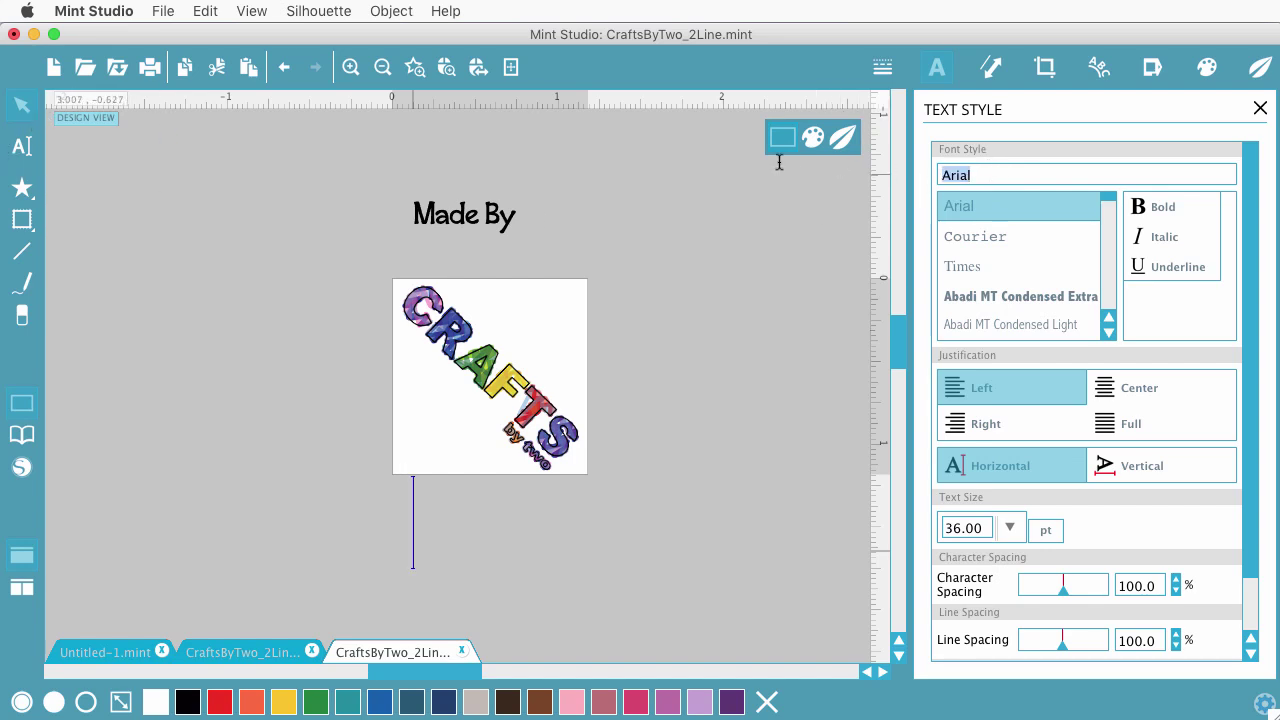
Add 'CraftsByTwo.com' below the image in Second breakfast at size 12.
left_click(23, 152)
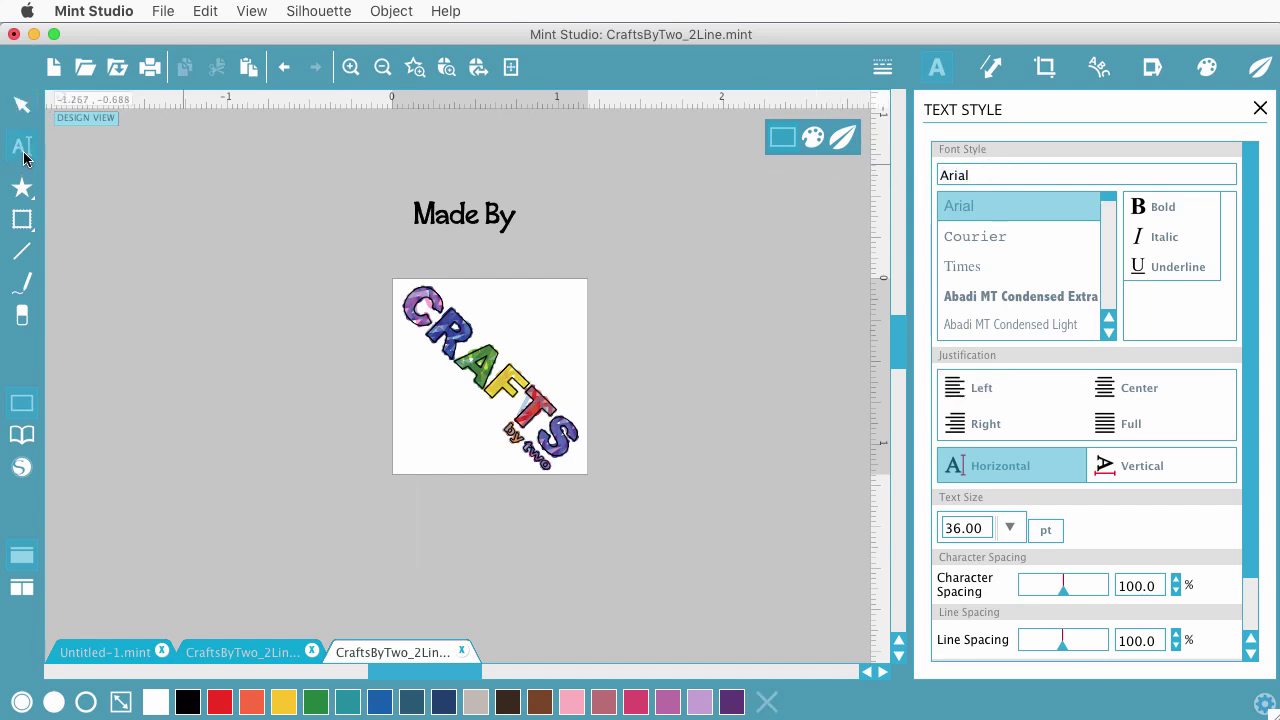
left_click(988, 175)
type("Second breakfast")
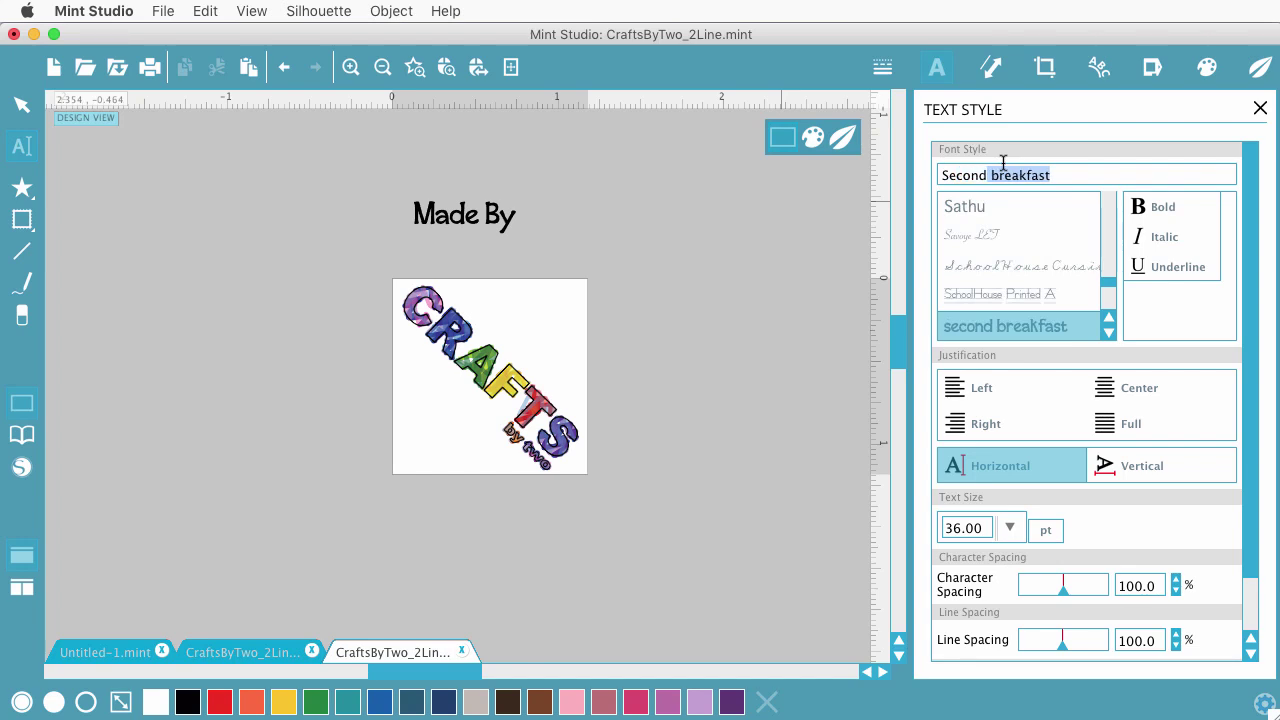
key("Return")
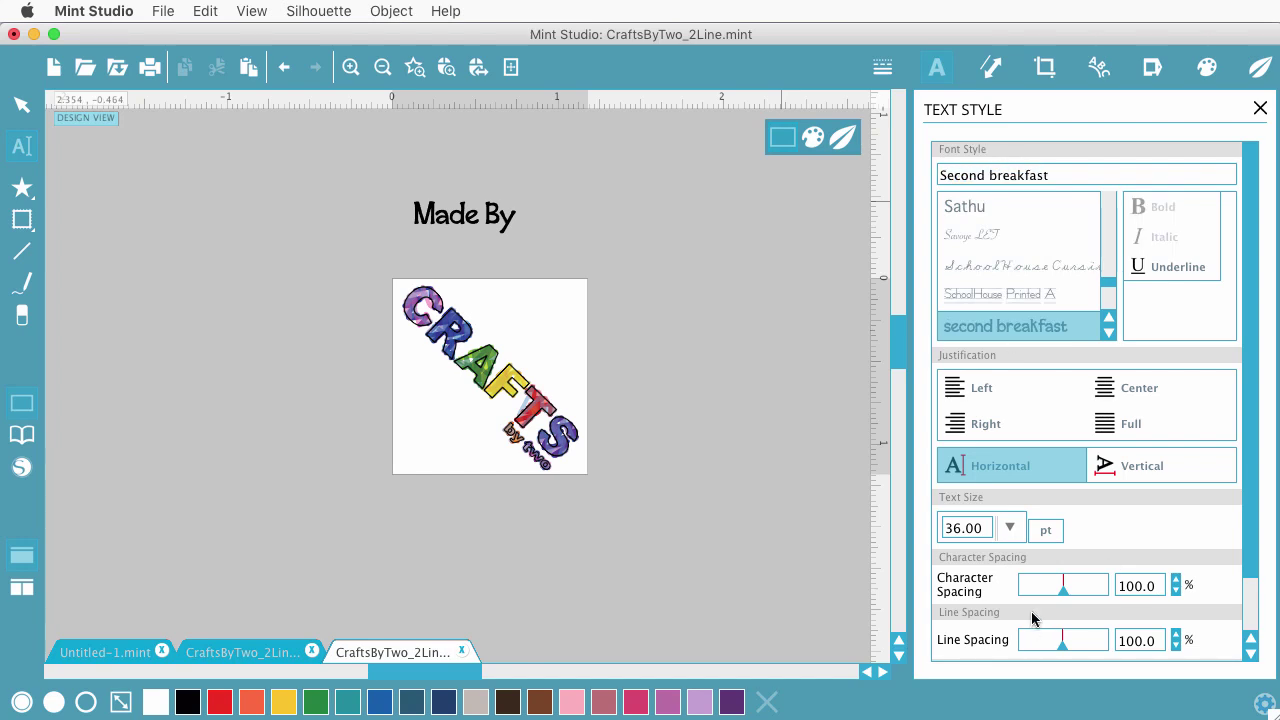
left_click_drag(985, 528, 859, 511)
type("12")
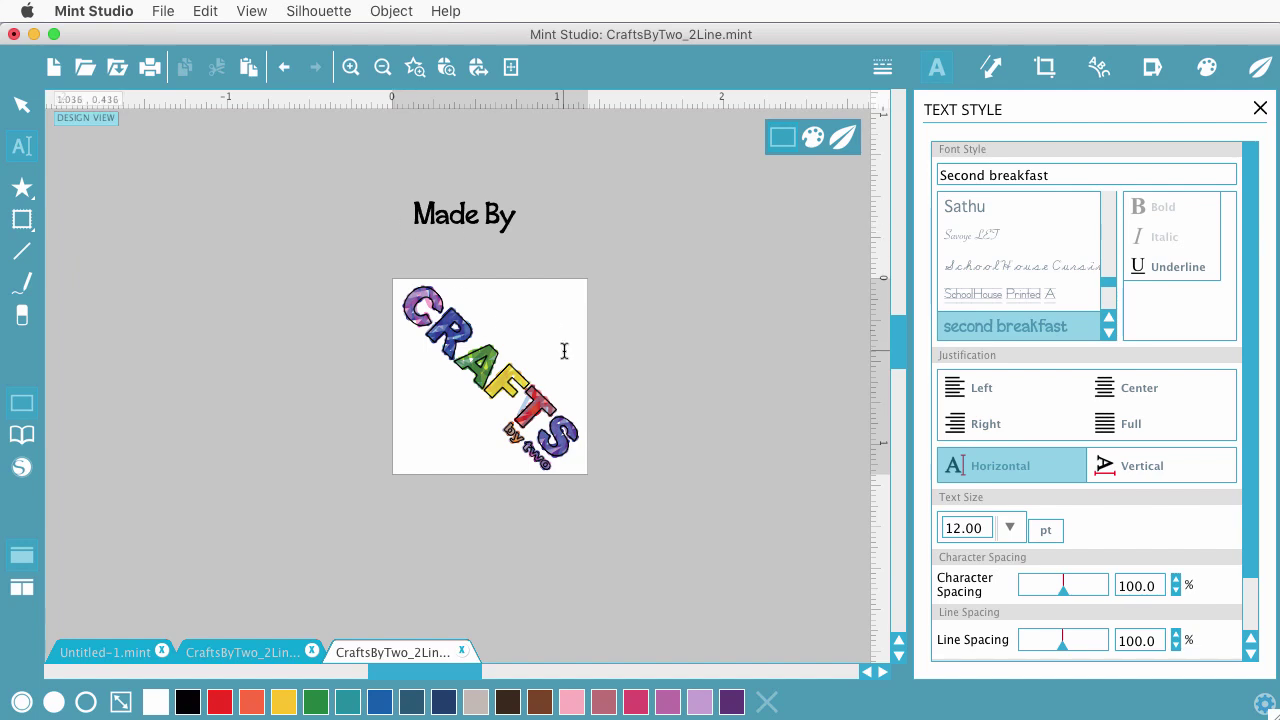
left_click(442, 526)
type("Crafts")
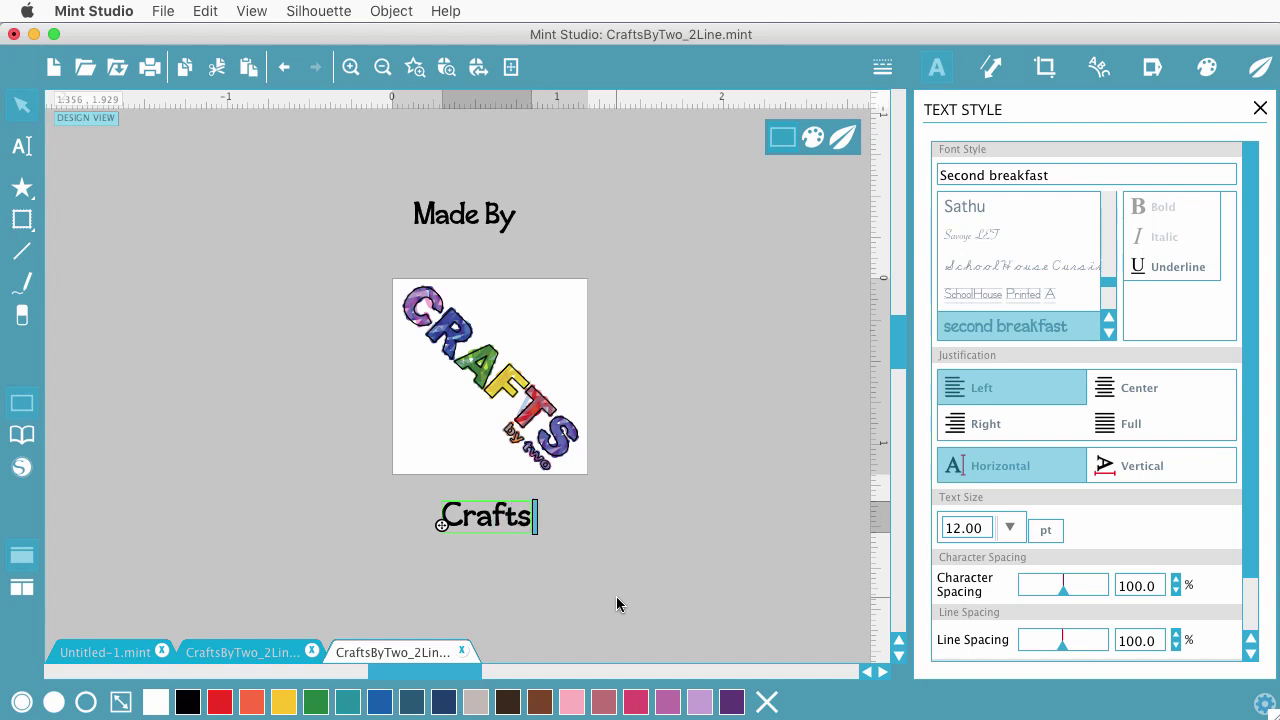
type("ByTwo.")
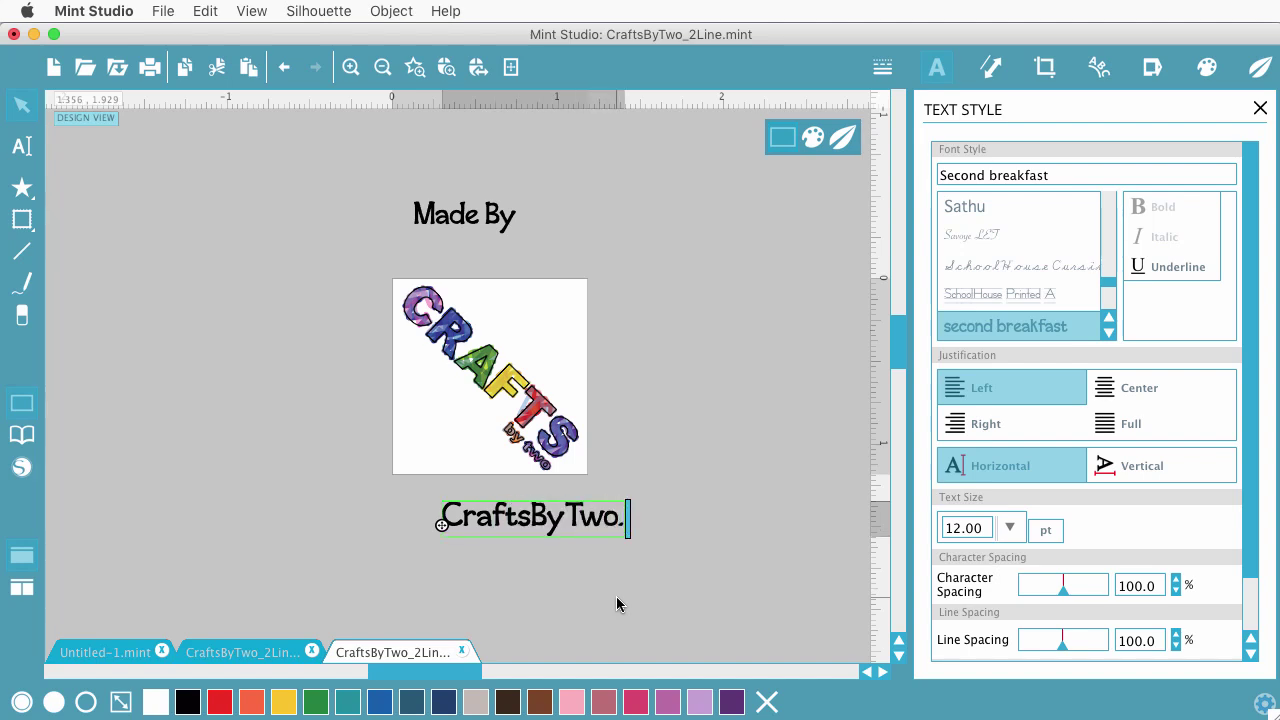
type("com")
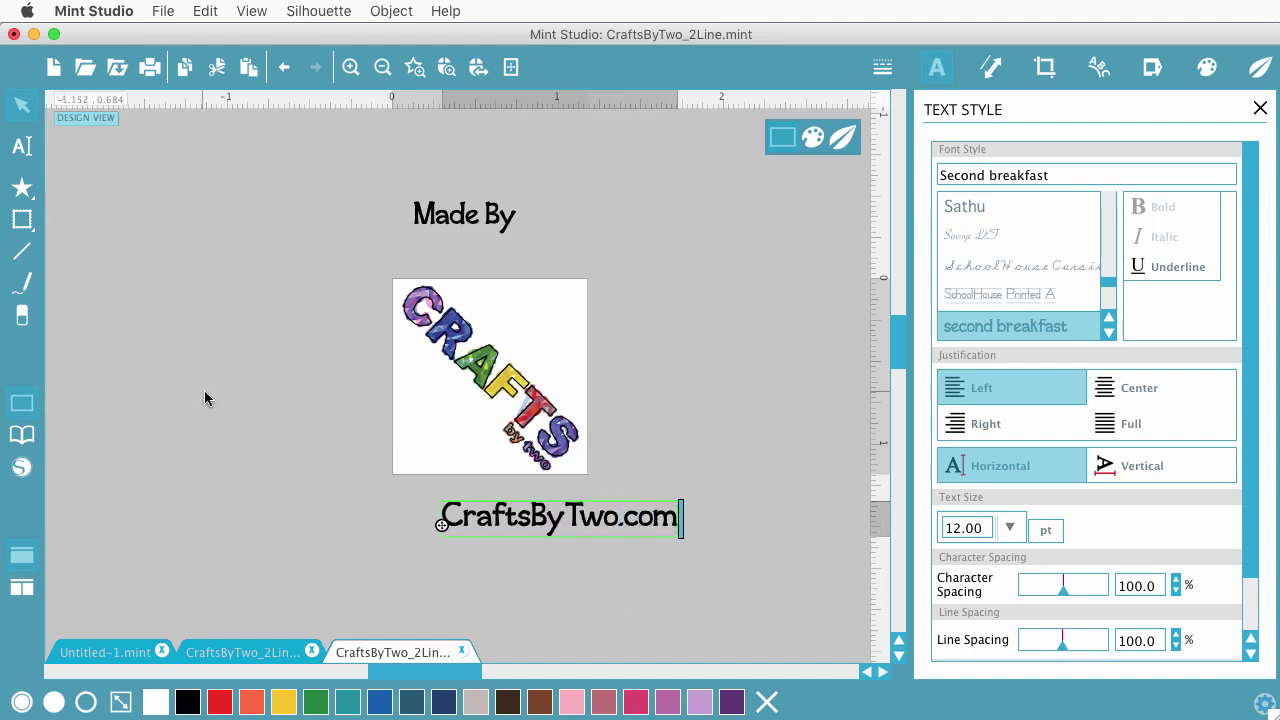
left_click(174, 240)
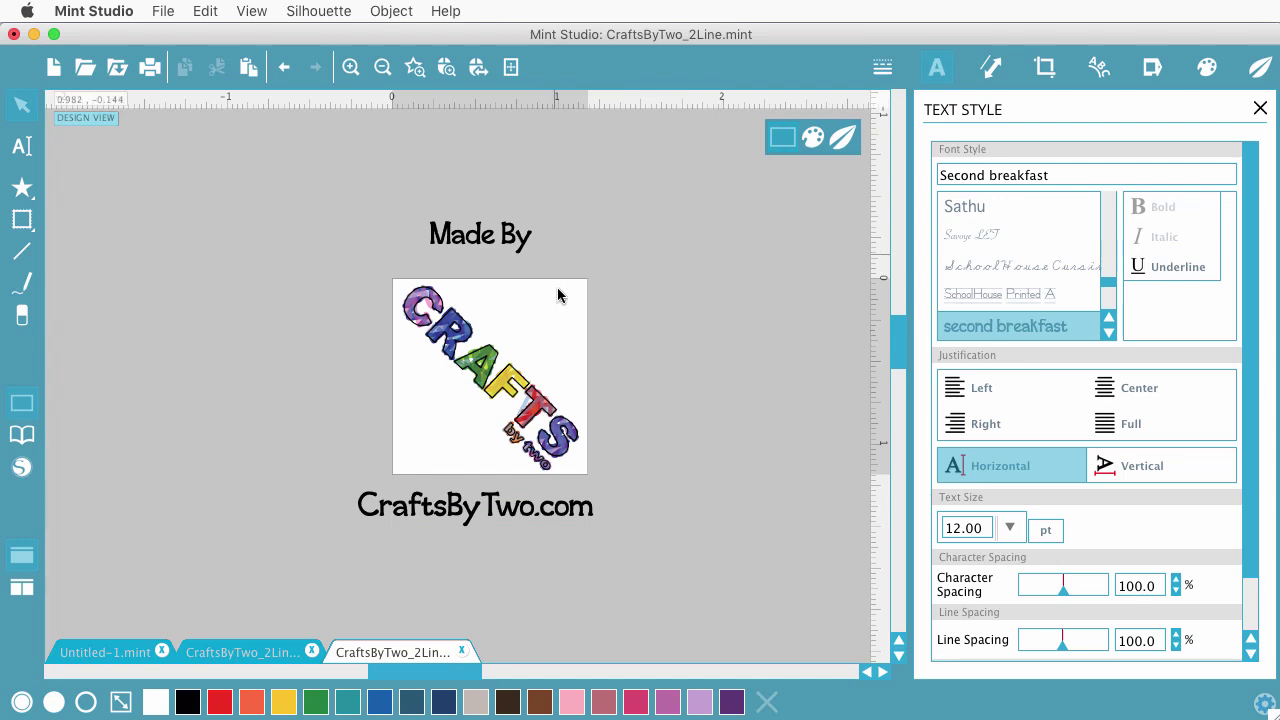
left_click_drag(536, 526, 538, 529)
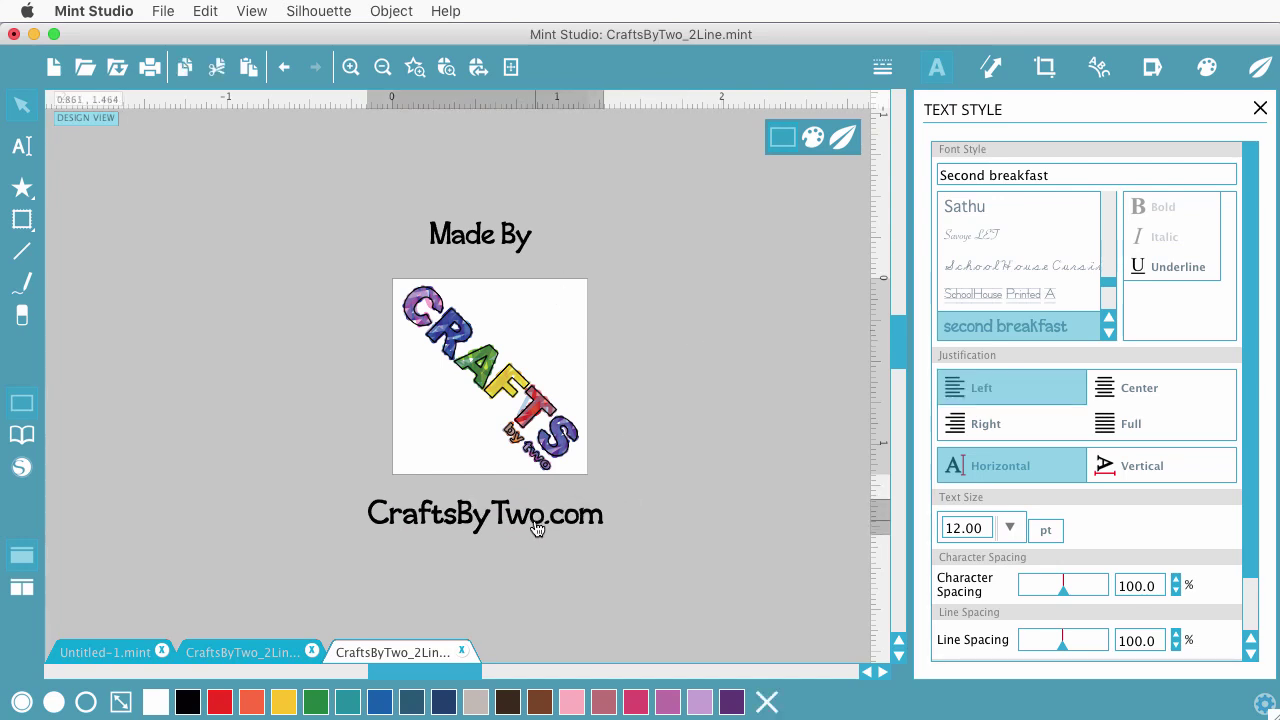
left_click(537, 528)
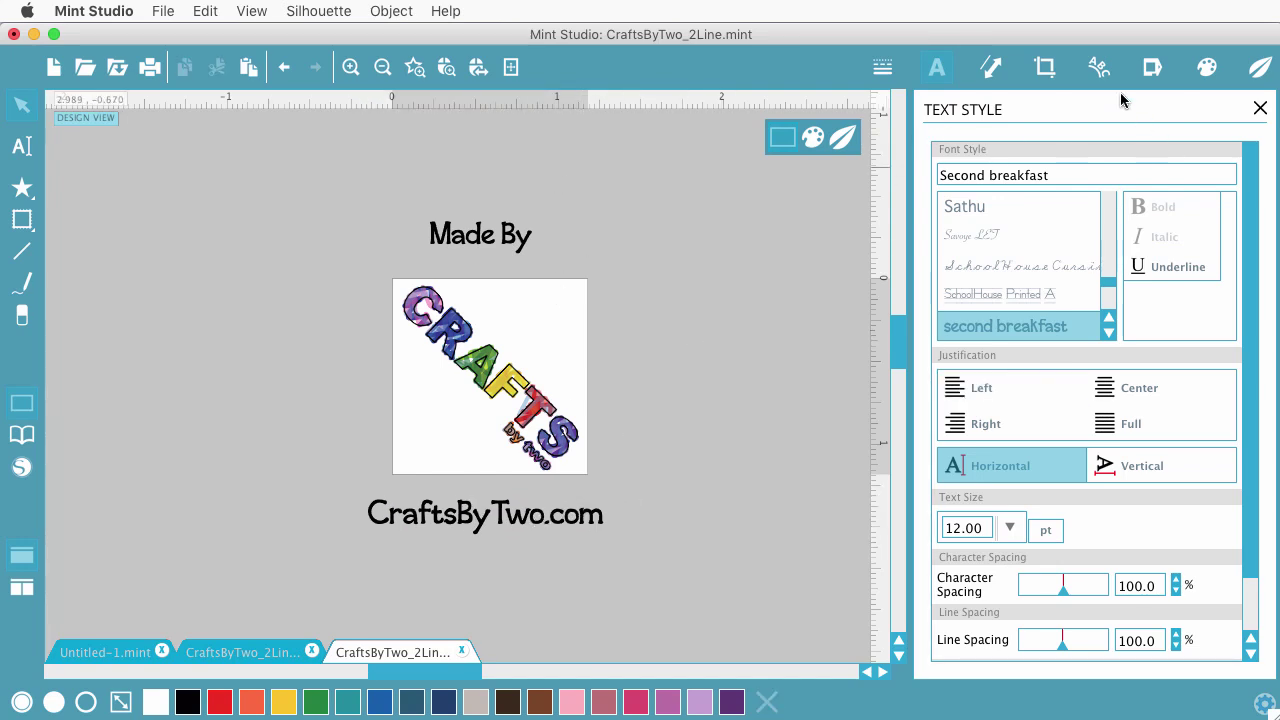
Curve 'Made By' with the circle preset and move it left of the image.
left_click(1099, 67)
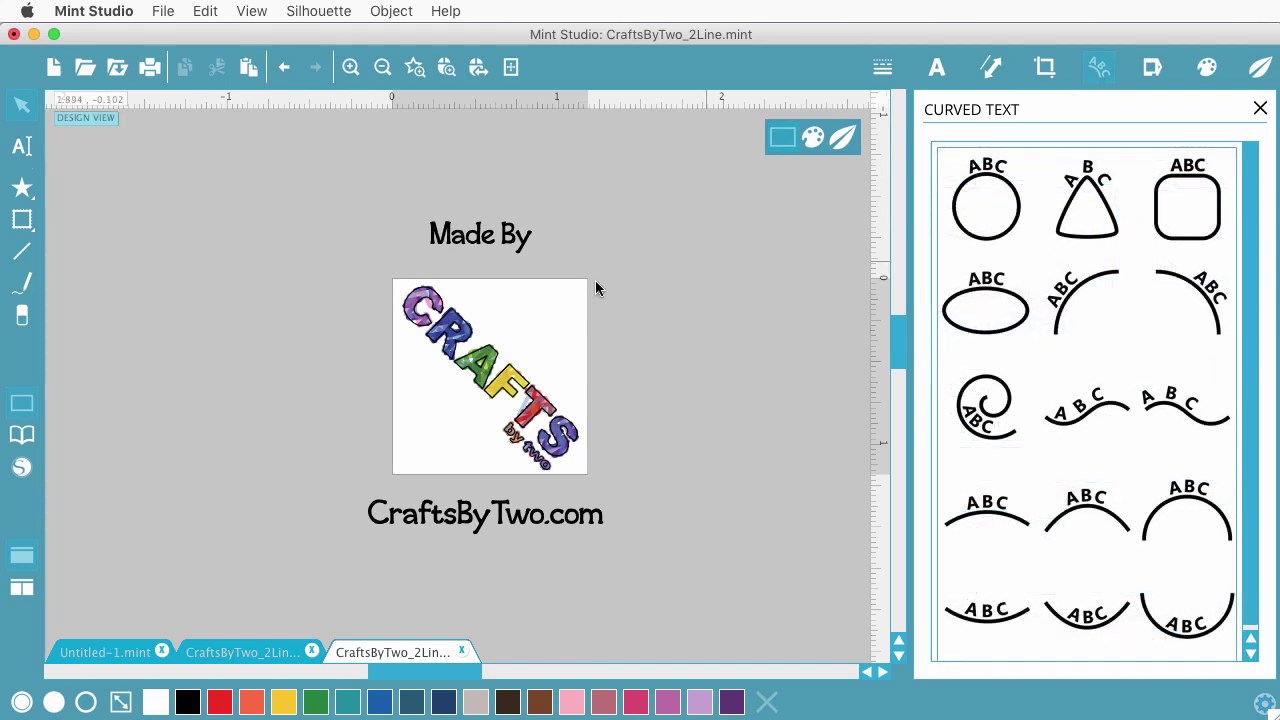
left_click(490, 246)
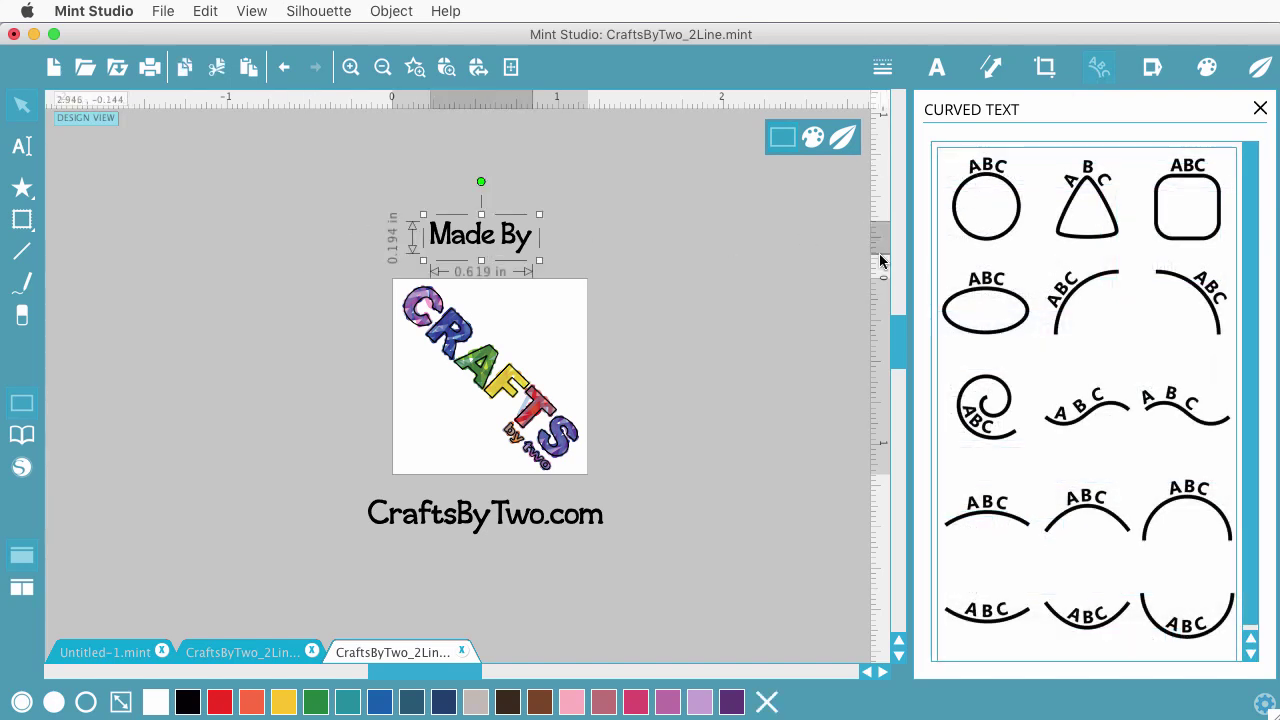
left_click(1005, 235)
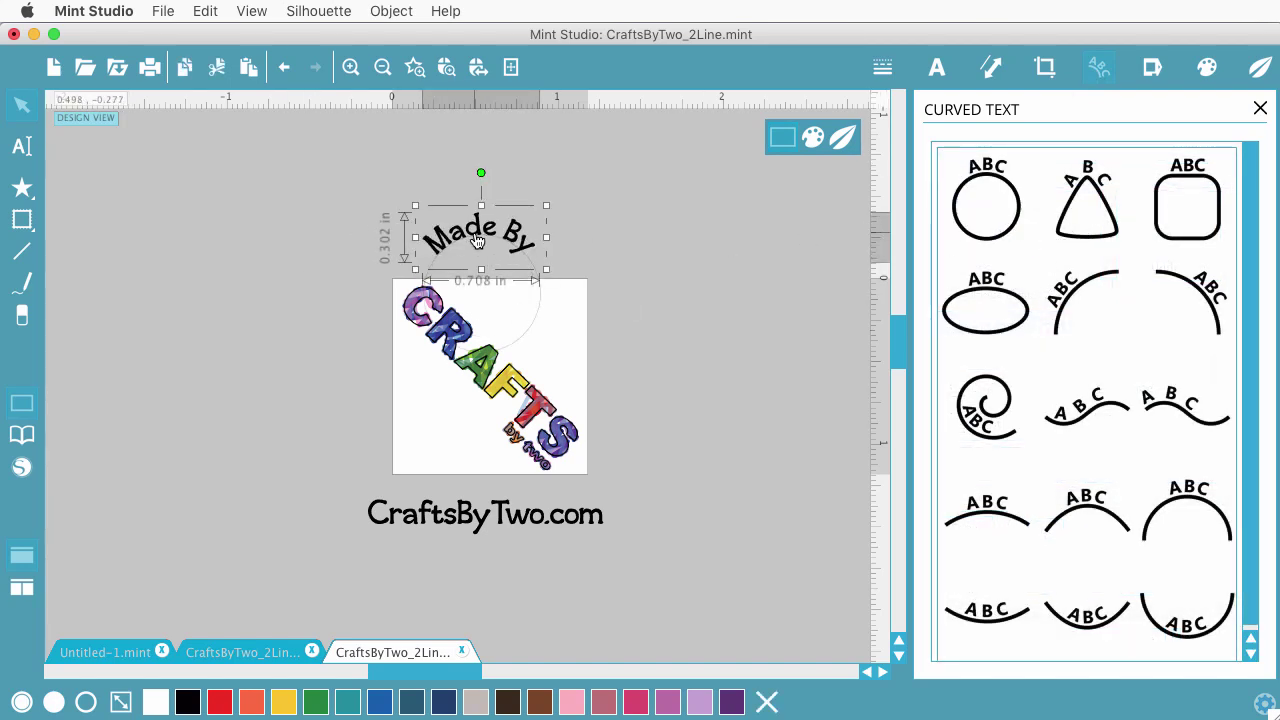
left_click_drag(478, 241, 306, 254)
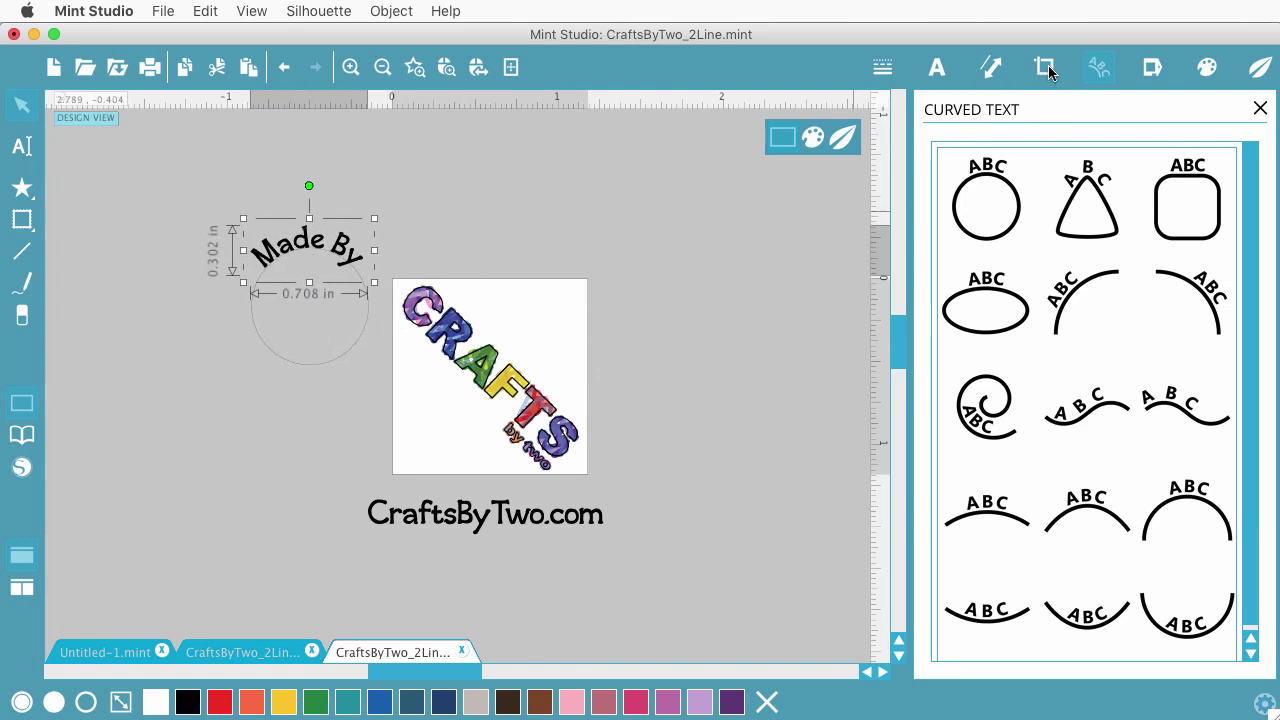
left_click(350, 355)
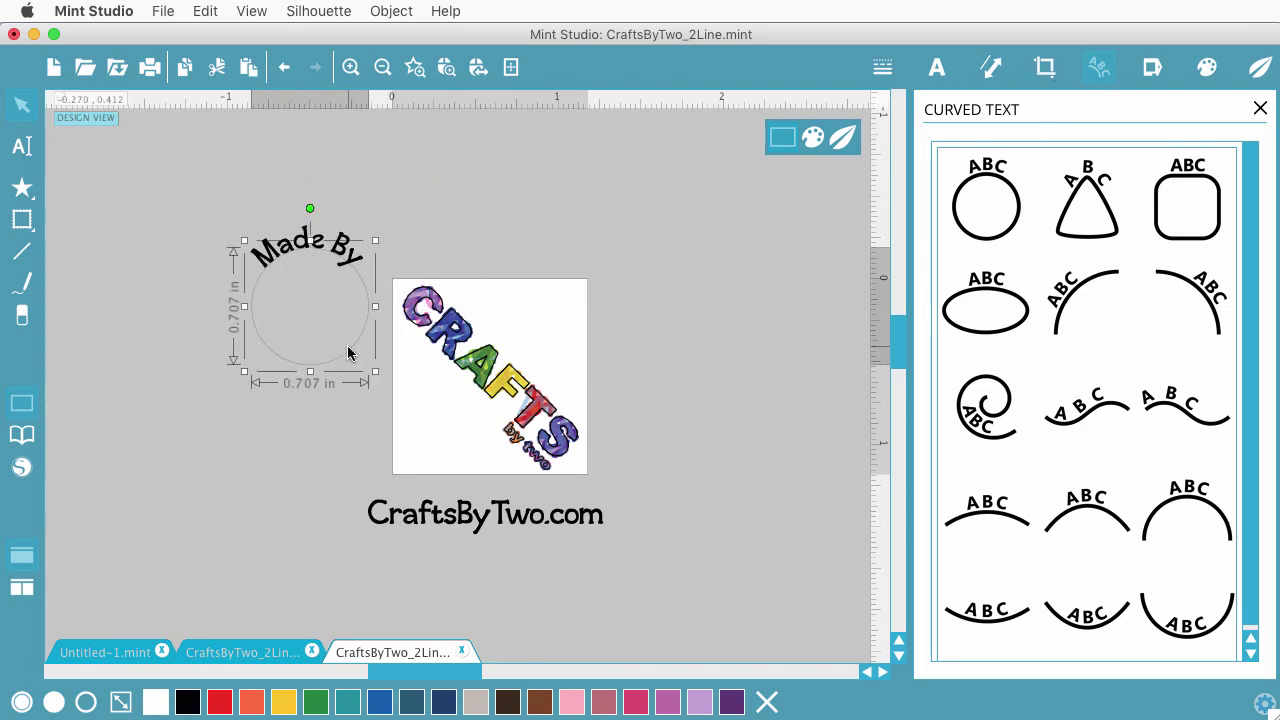
left_click(1042, 70)
Scale the curved Made By to 0.8 in wide, rotate it, and move it onto the CRAFTS image.
left_click(991, 70)
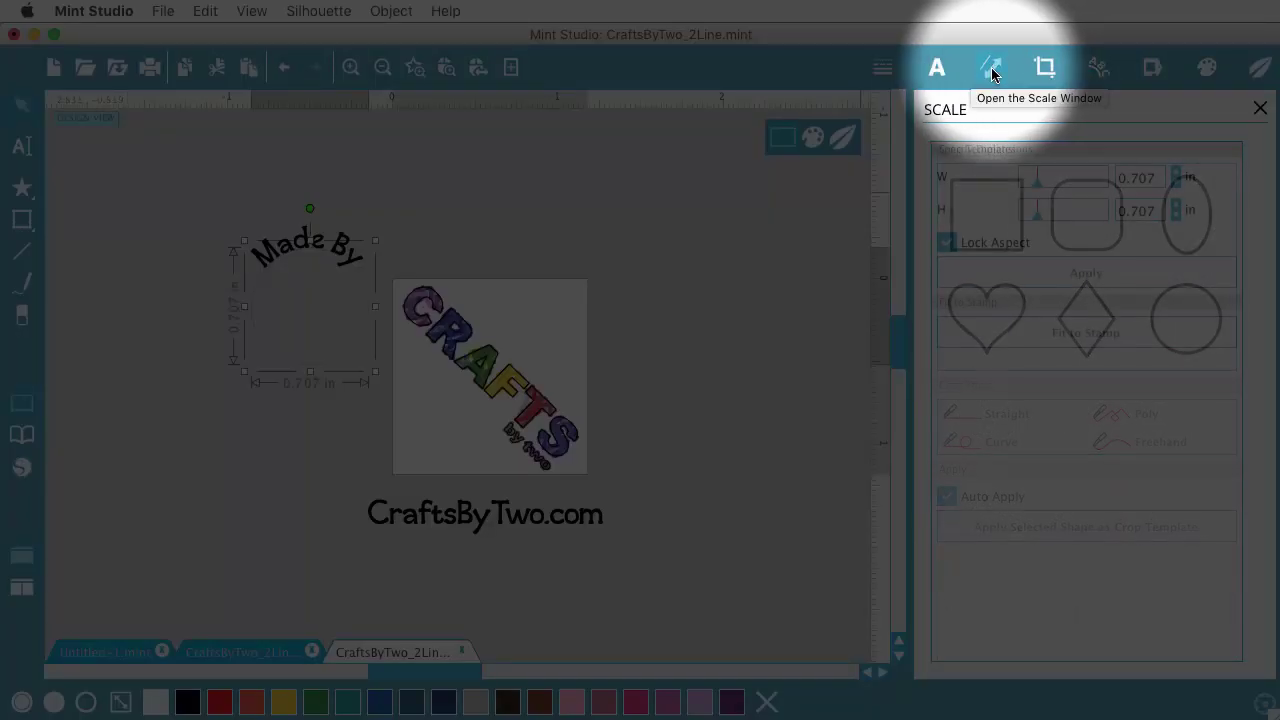
left_click_drag(1160, 178, 1109, 176)
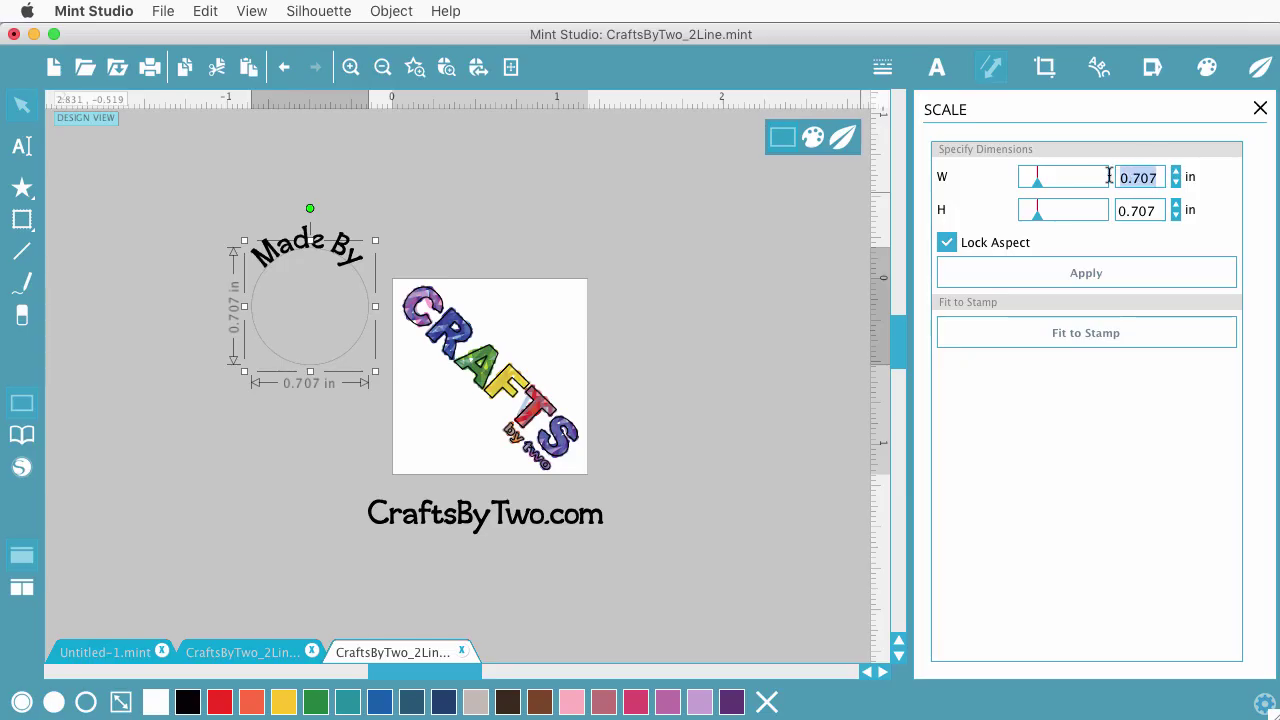
type(".8")
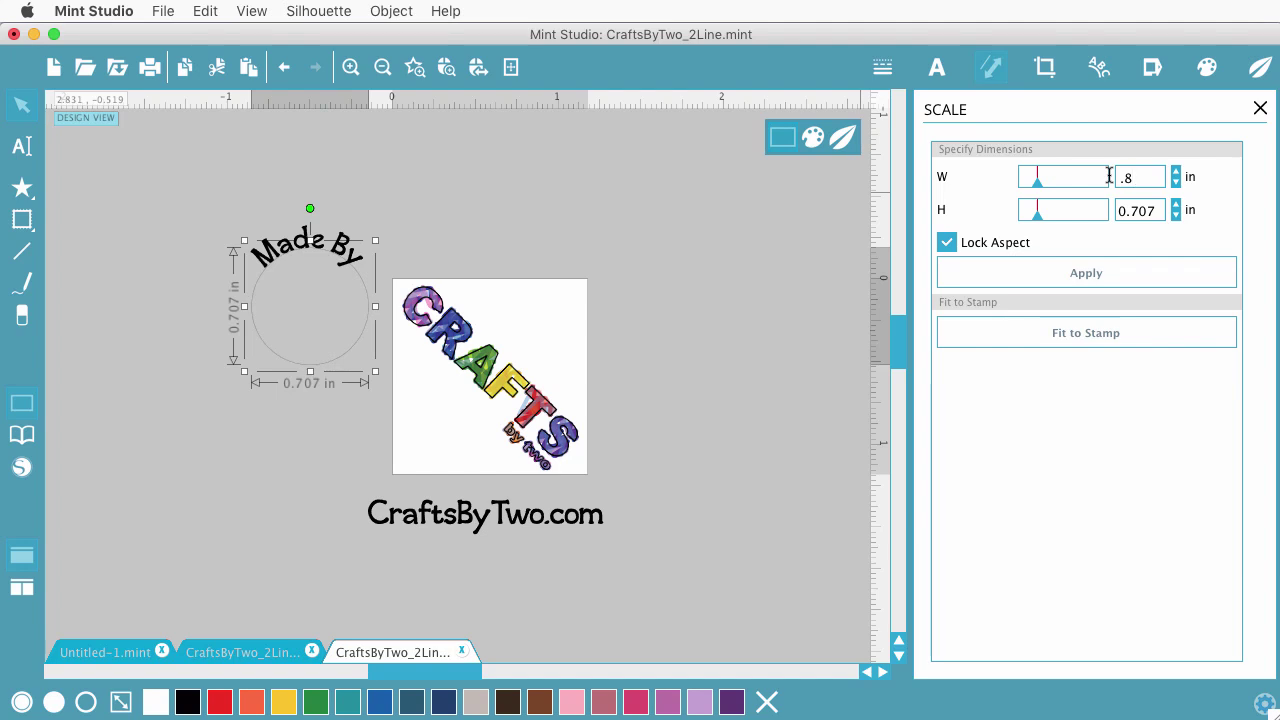
key("Return")
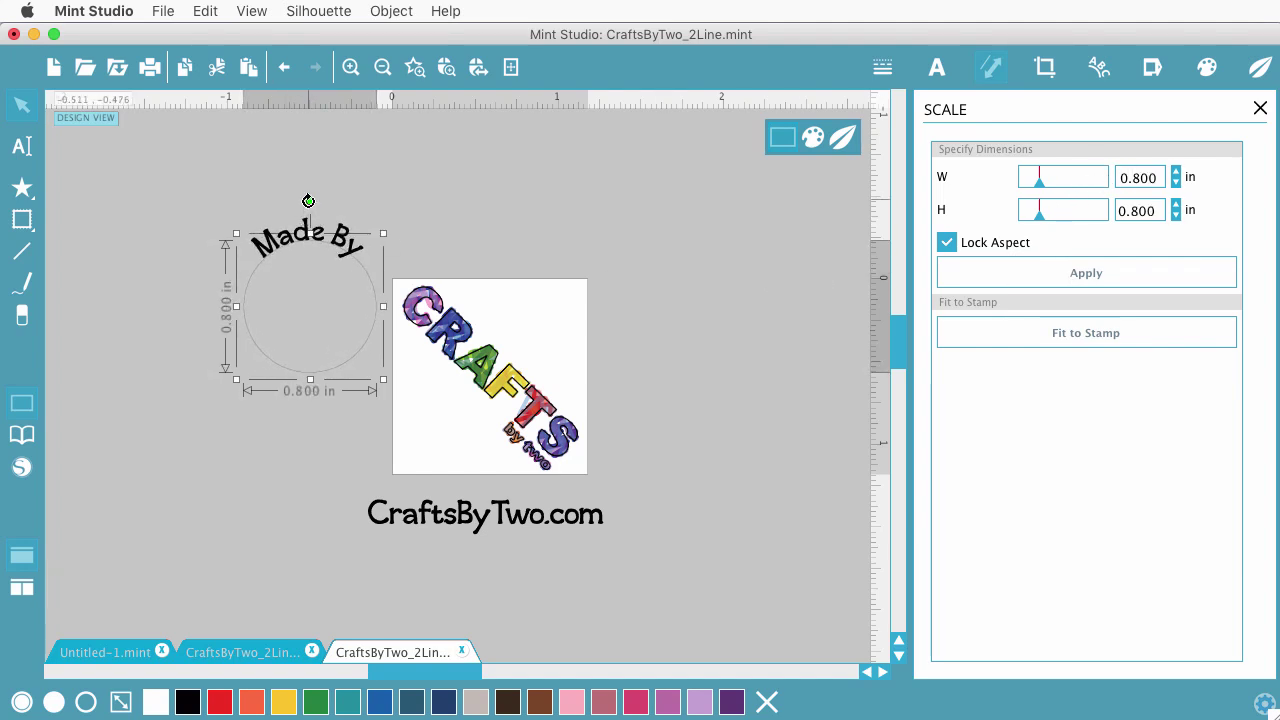
left_click_drag(308, 201, 389, 240)
left_click_drag(306, 251, 506, 319)
left_click(508, 318)
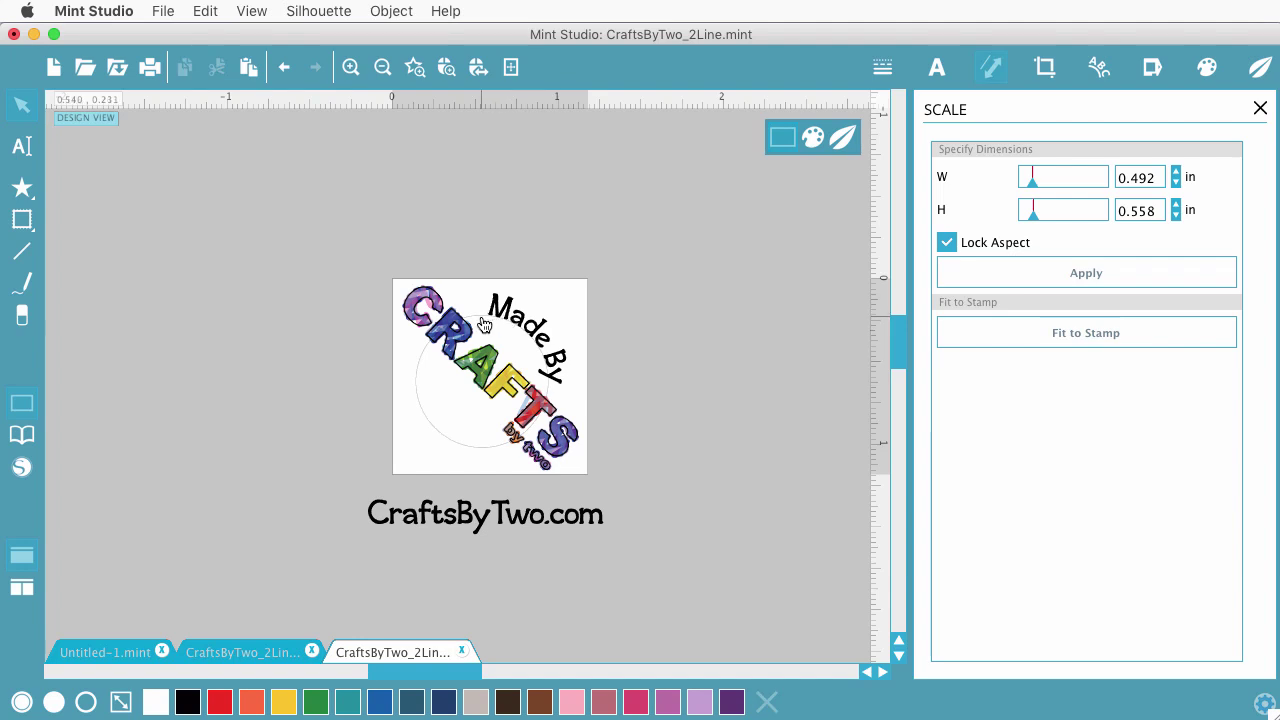
Resize the Made By circle to 0.900 in and rotate it slightly to wrap the lettering.
left_click(428, 425)
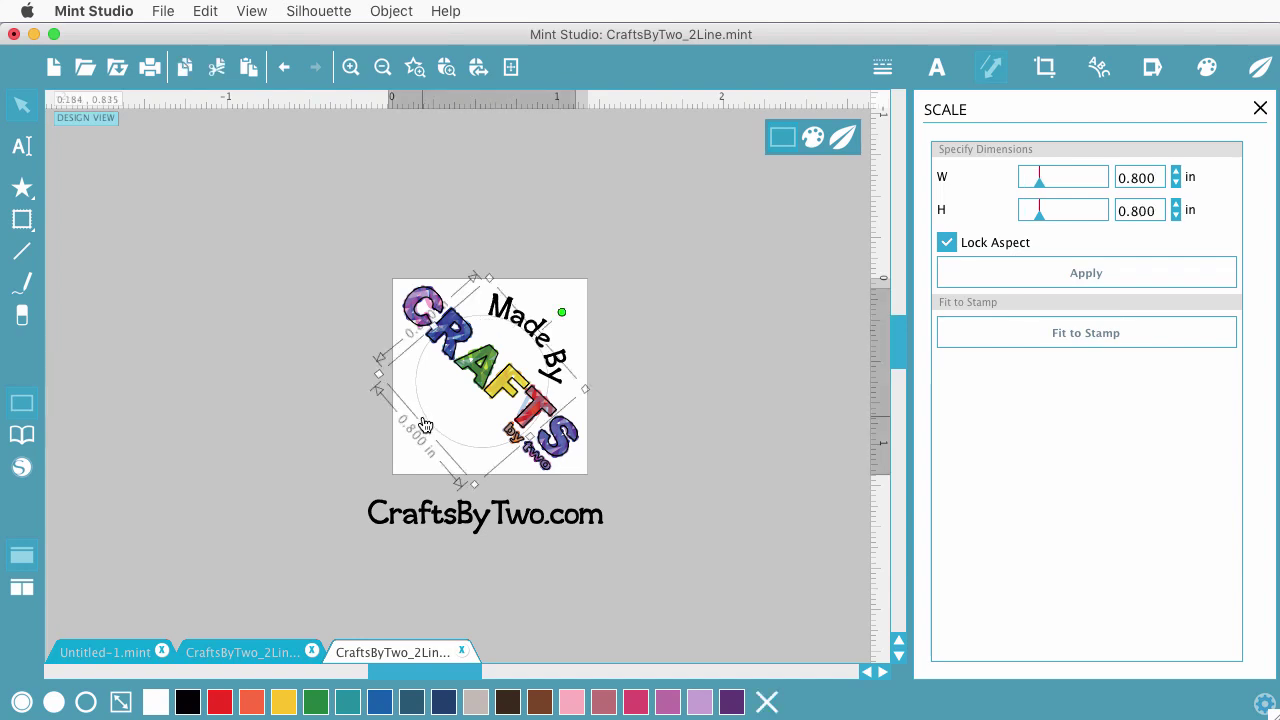
left_click(507, 317)
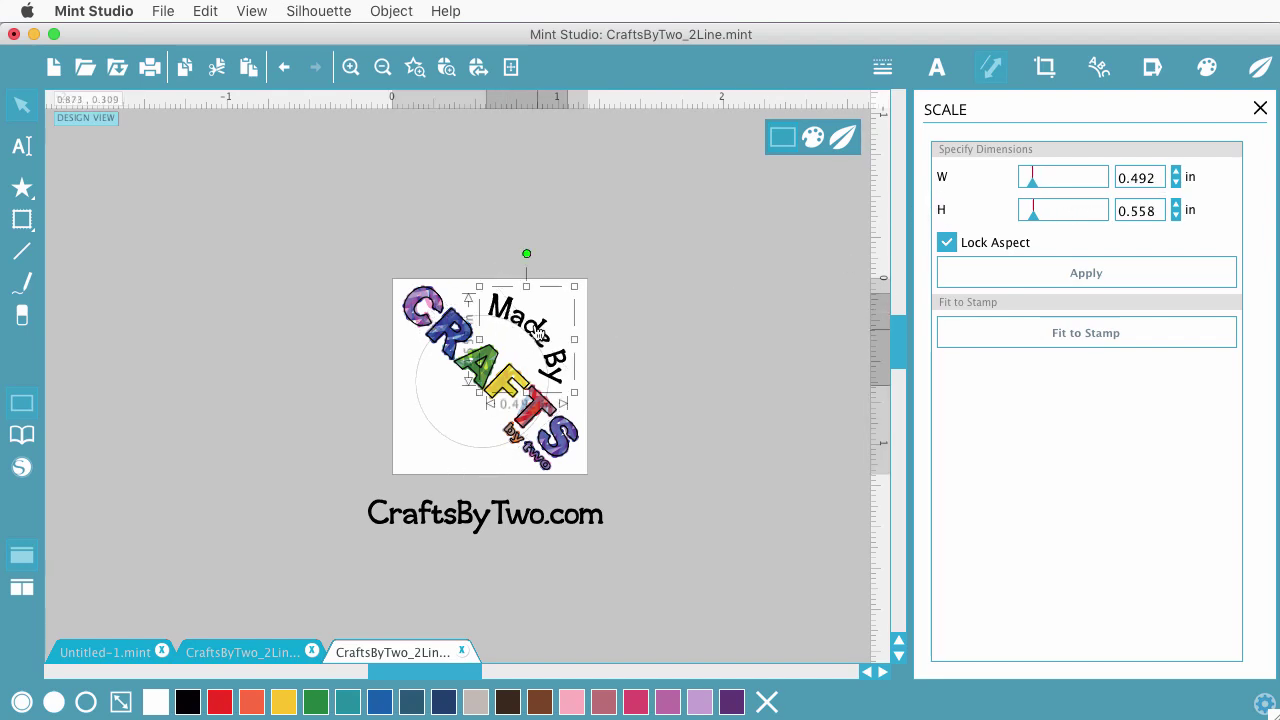
left_click(417, 384)
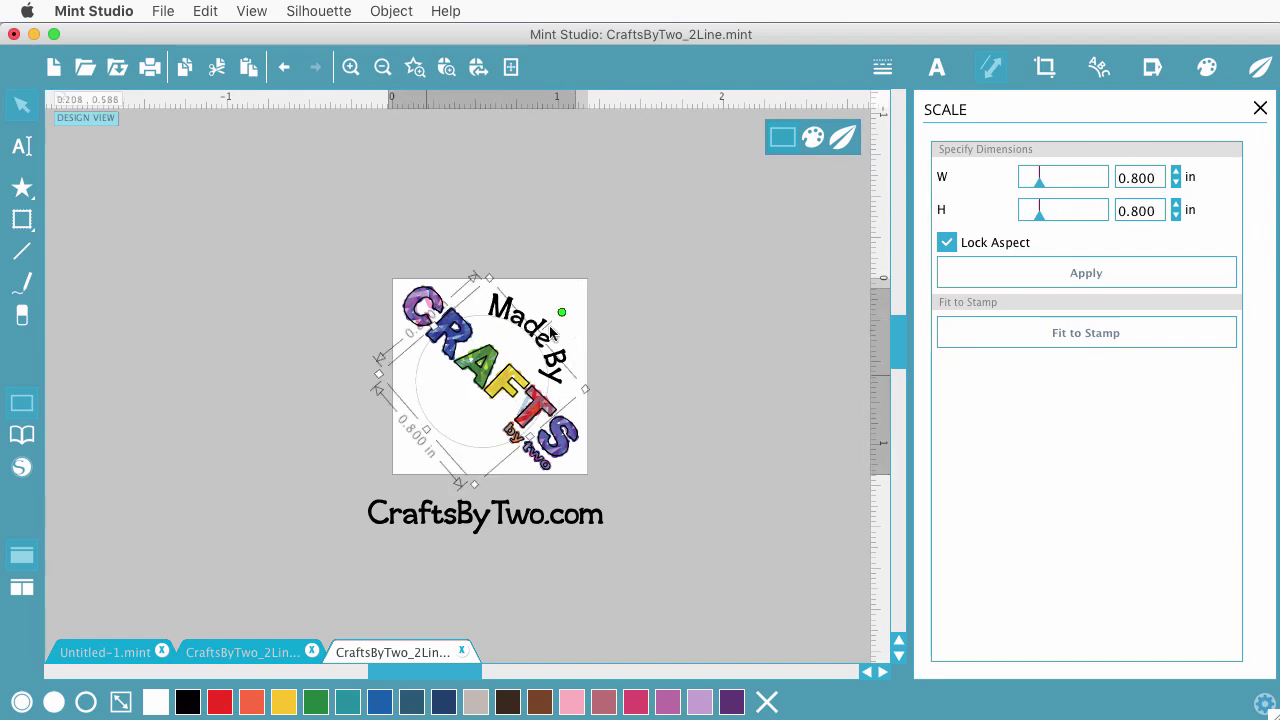
double_click(1154, 177)
type(".")
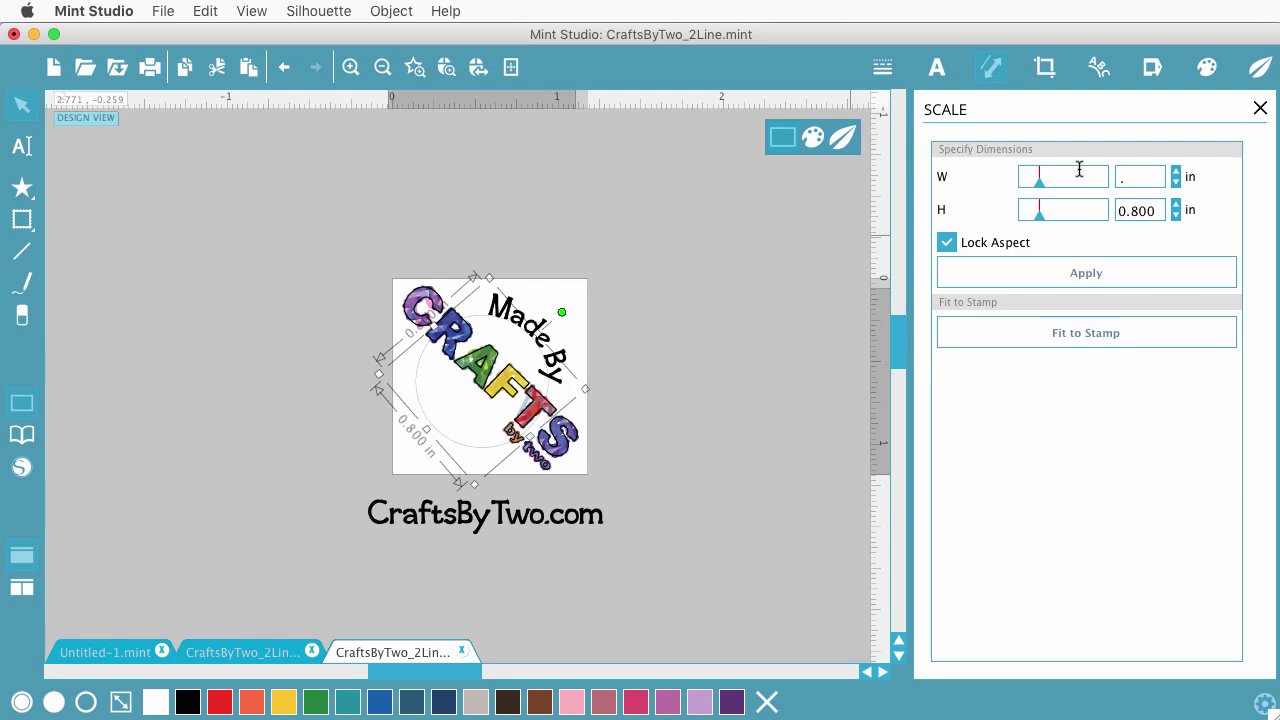
type("9")
key("Return")
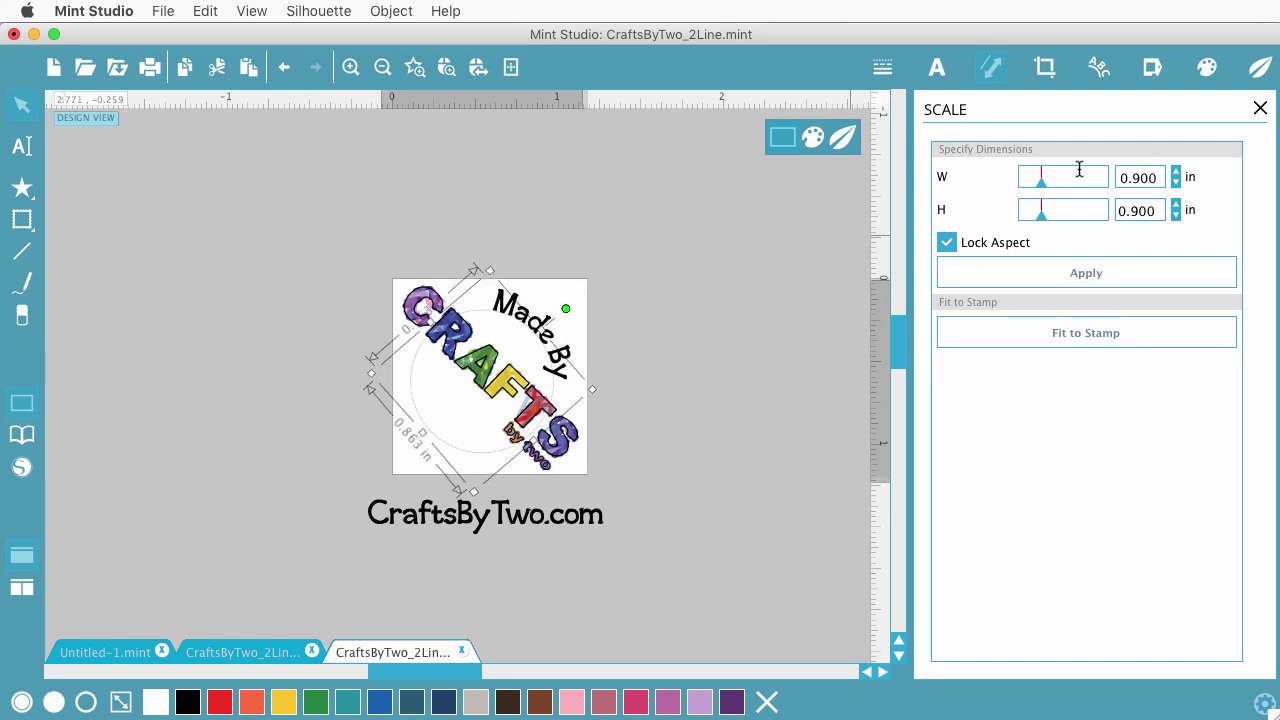
left_click(555, 332)
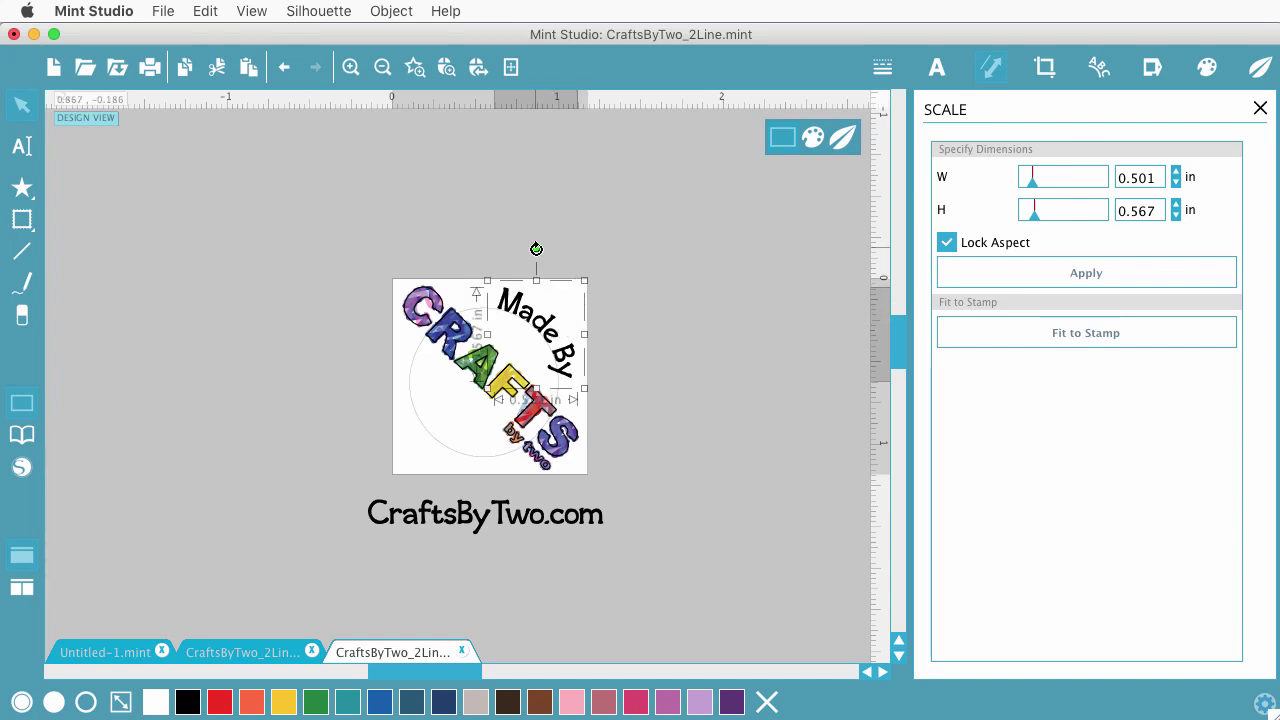
left_click_drag(536, 248, 542, 251)
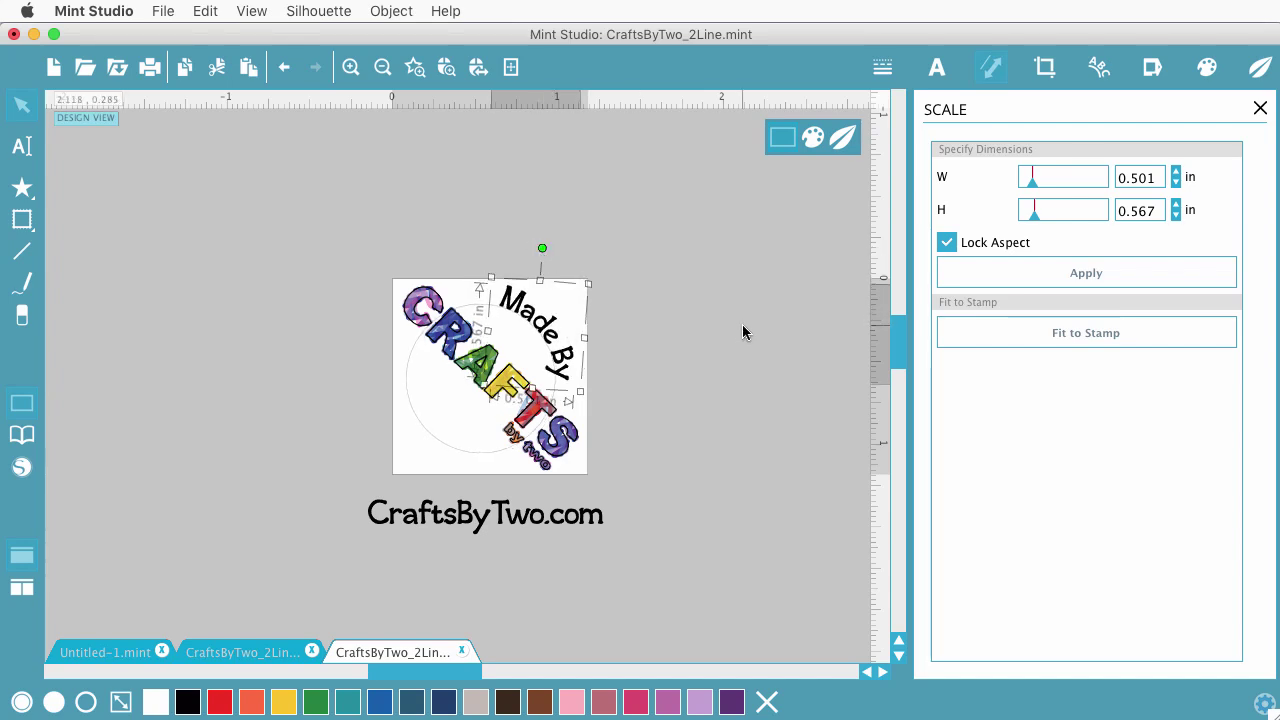
key("super+z")
left_click(470, 458)
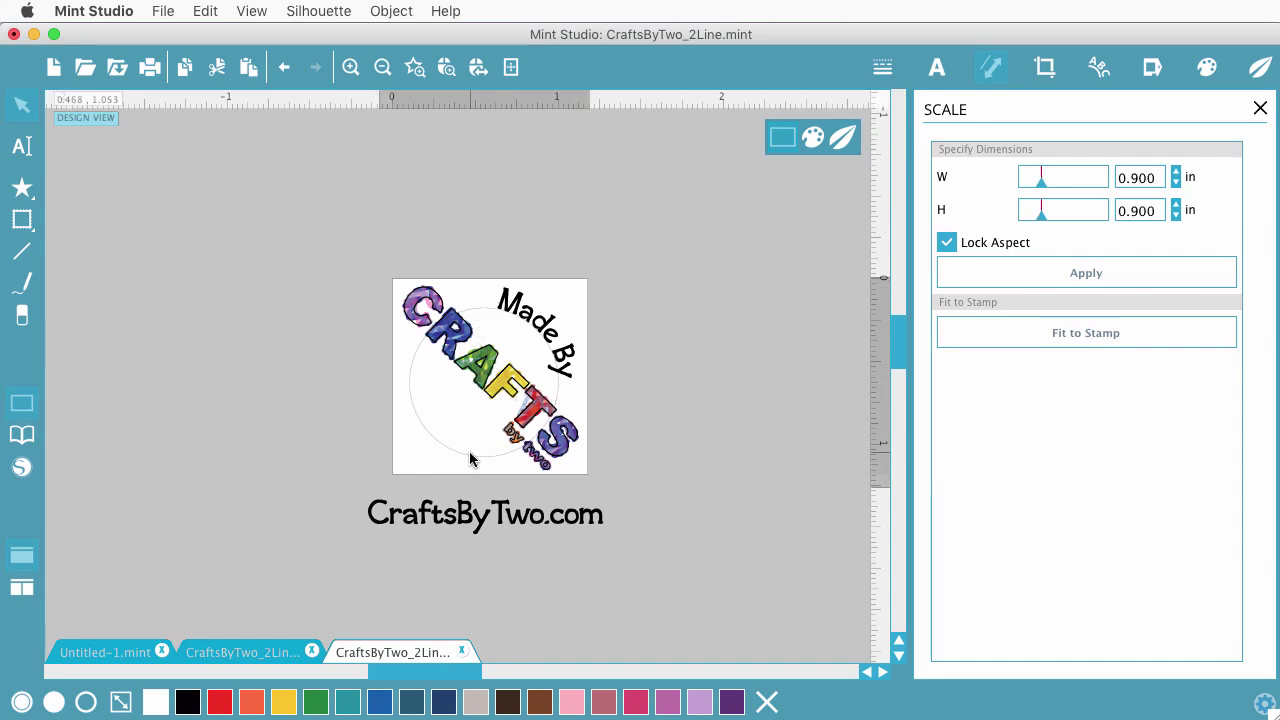
left_click_drag(572, 307, 566, 302)
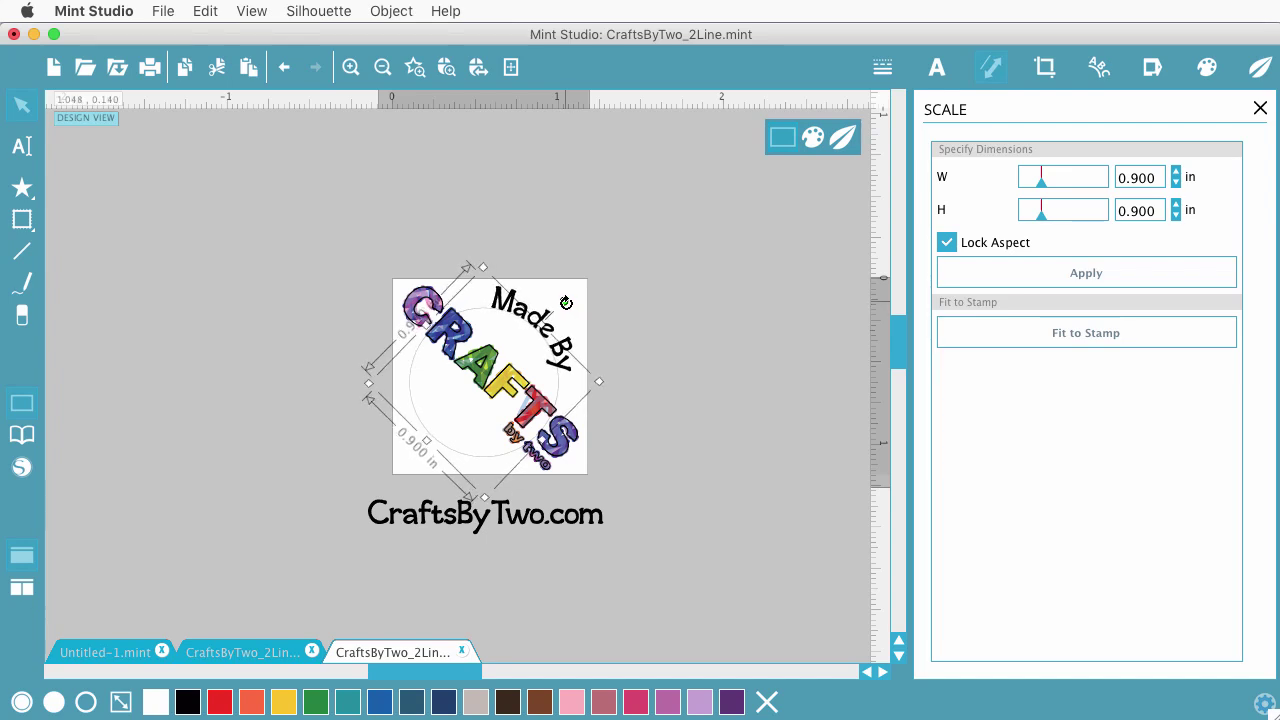
Curve CraftsByTwo.com with the circle preset and move it above-left of the stamp.
left_click(577, 498)
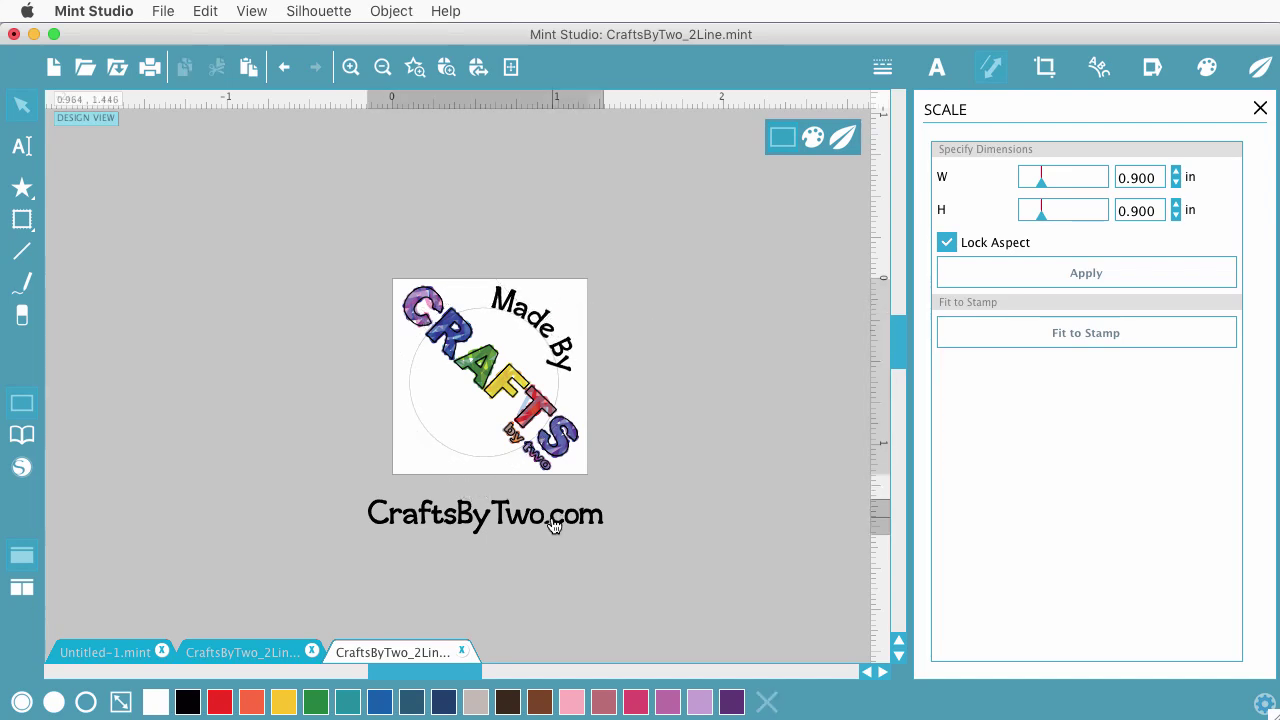
left_click(1099, 68)
left_click(985, 248)
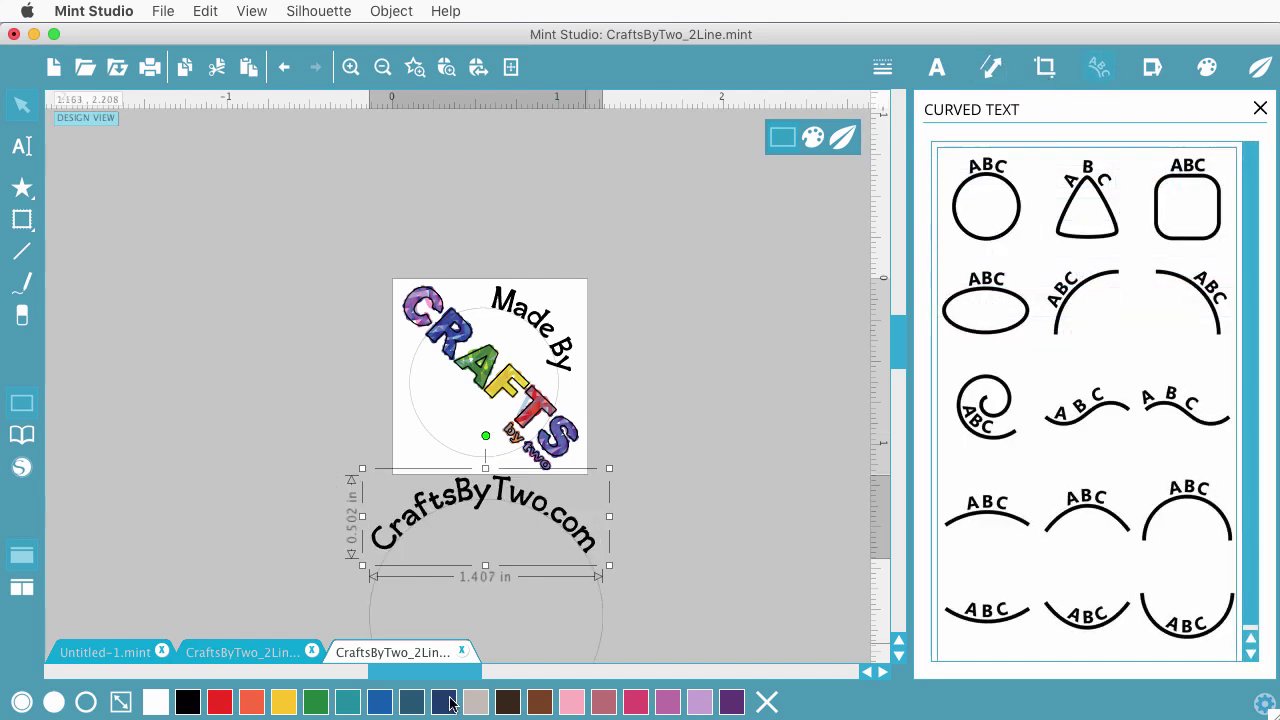
left_click_drag(494, 498, 295, 217)
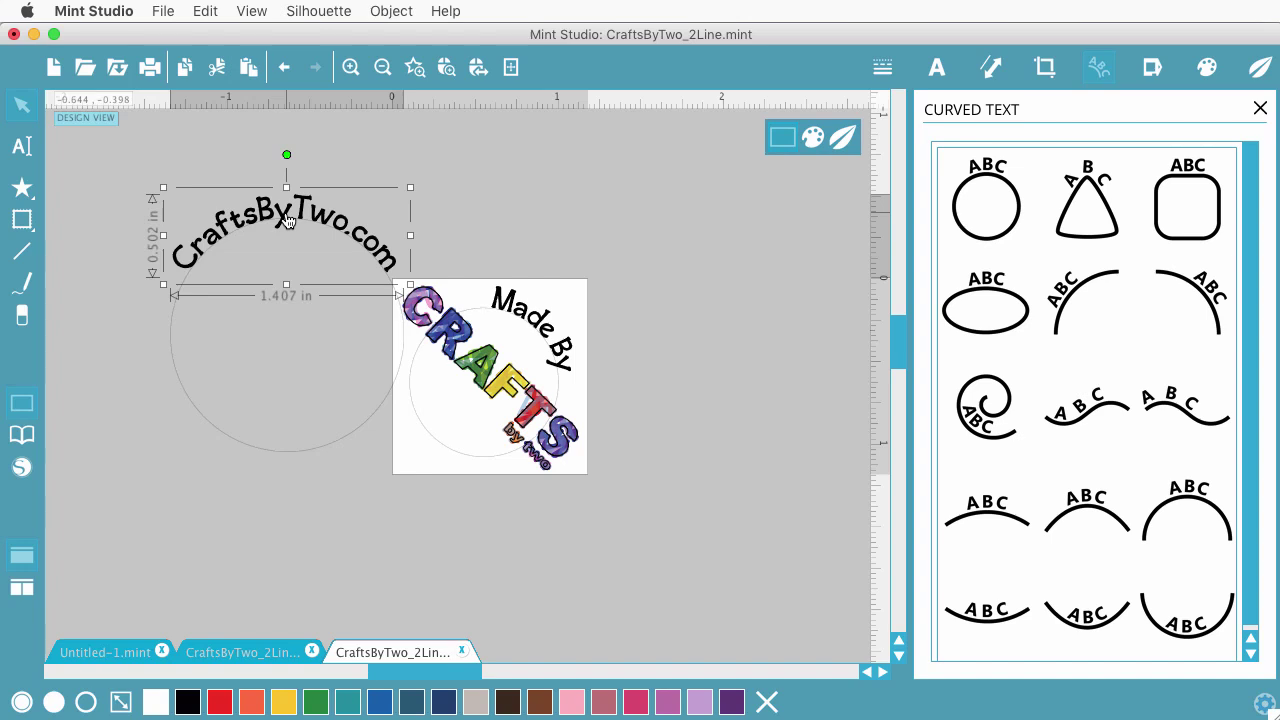
Scale the CraftsByTwo.com circle to 1.000 × 1.000 in and open its text for editing.
left_click(301, 454)
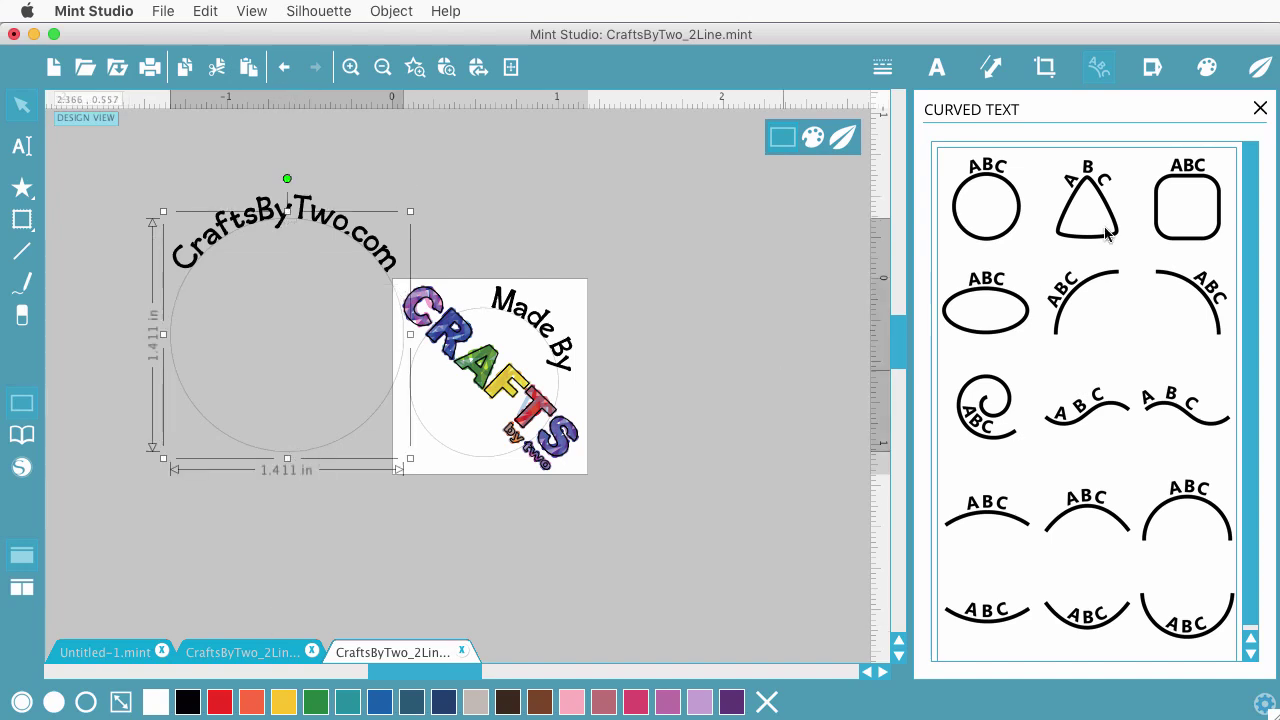
left_click(990, 68)
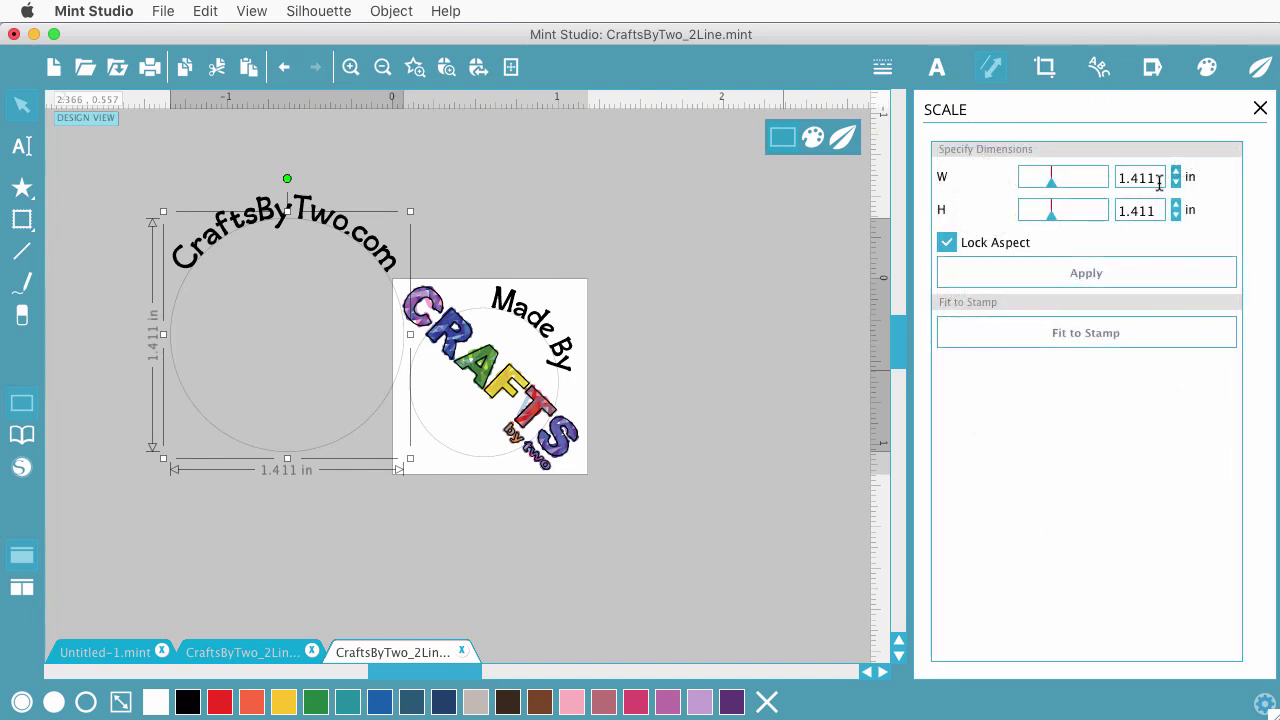
left_click_drag(1158, 177, 1108, 174)
type("1")
key("Tab")
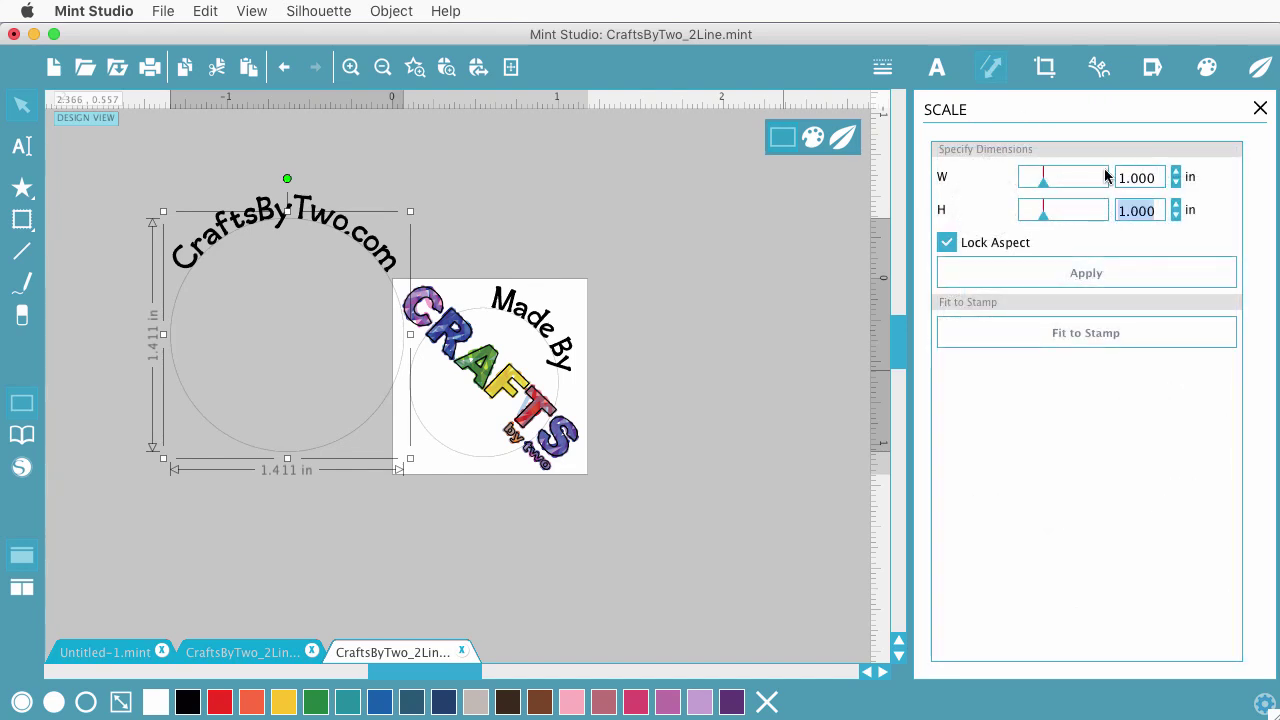
left_click(1065, 277)
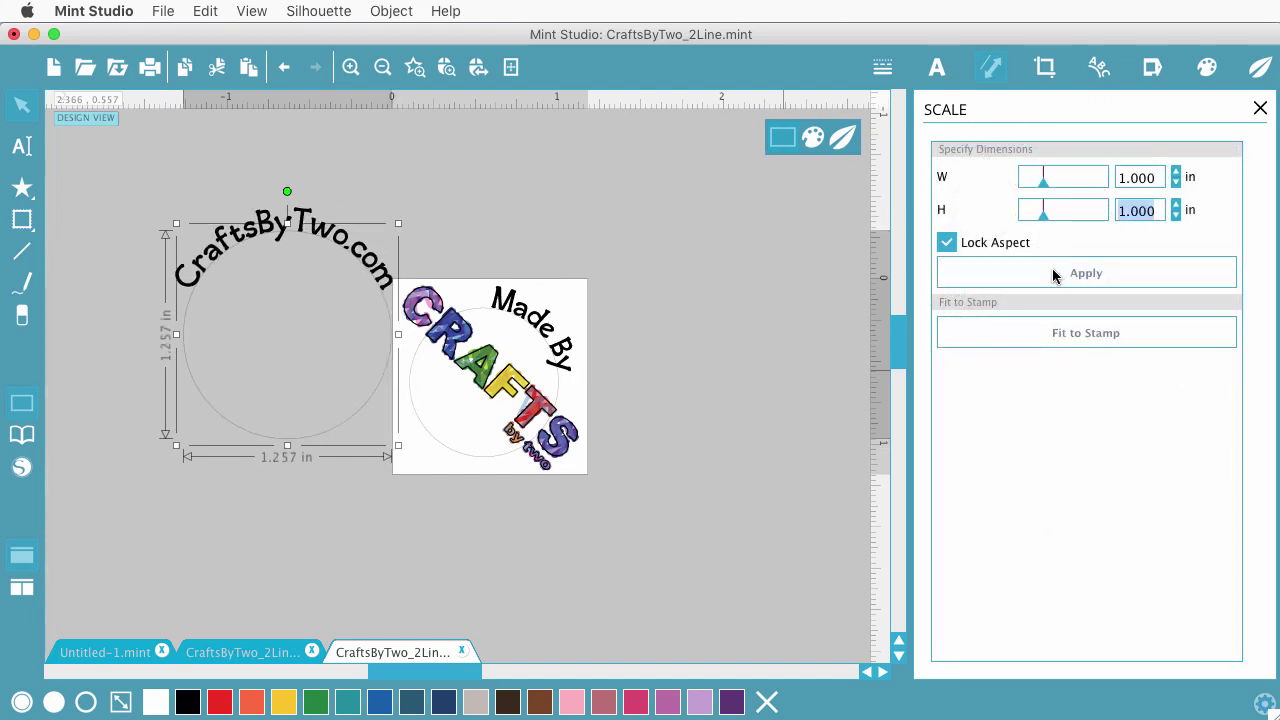
left_click(266, 256)
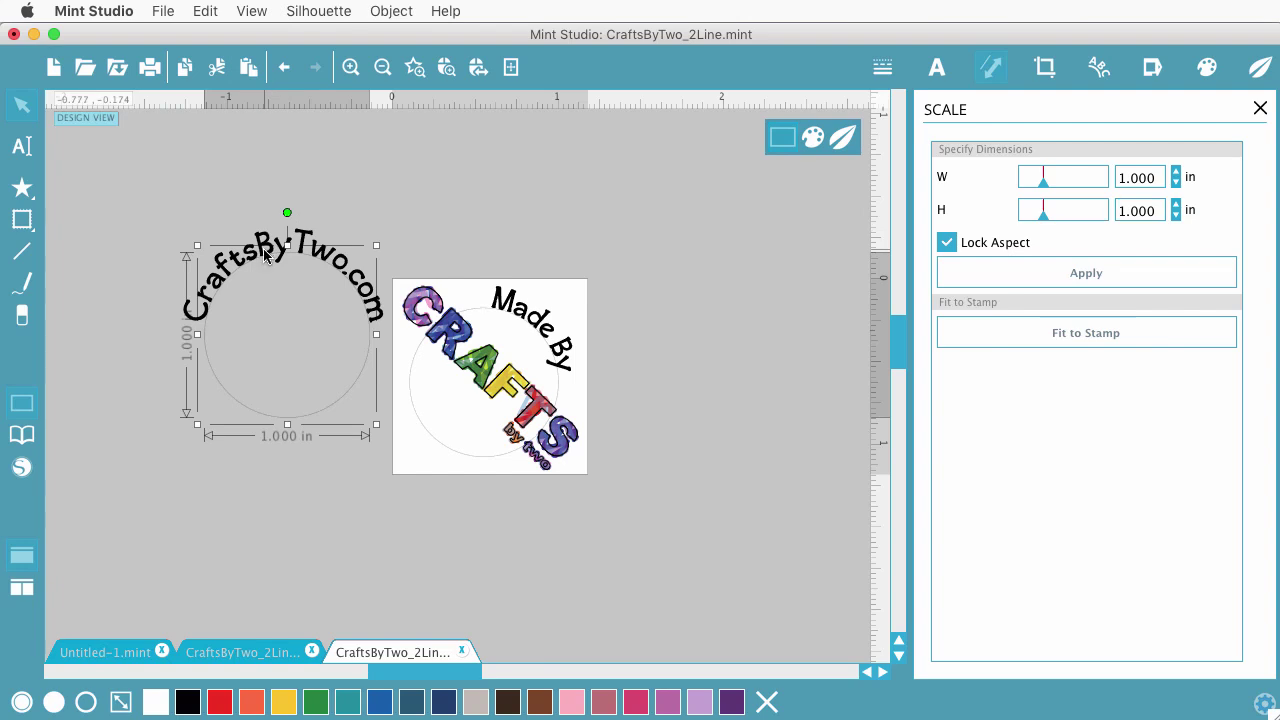
left_click(267, 259)
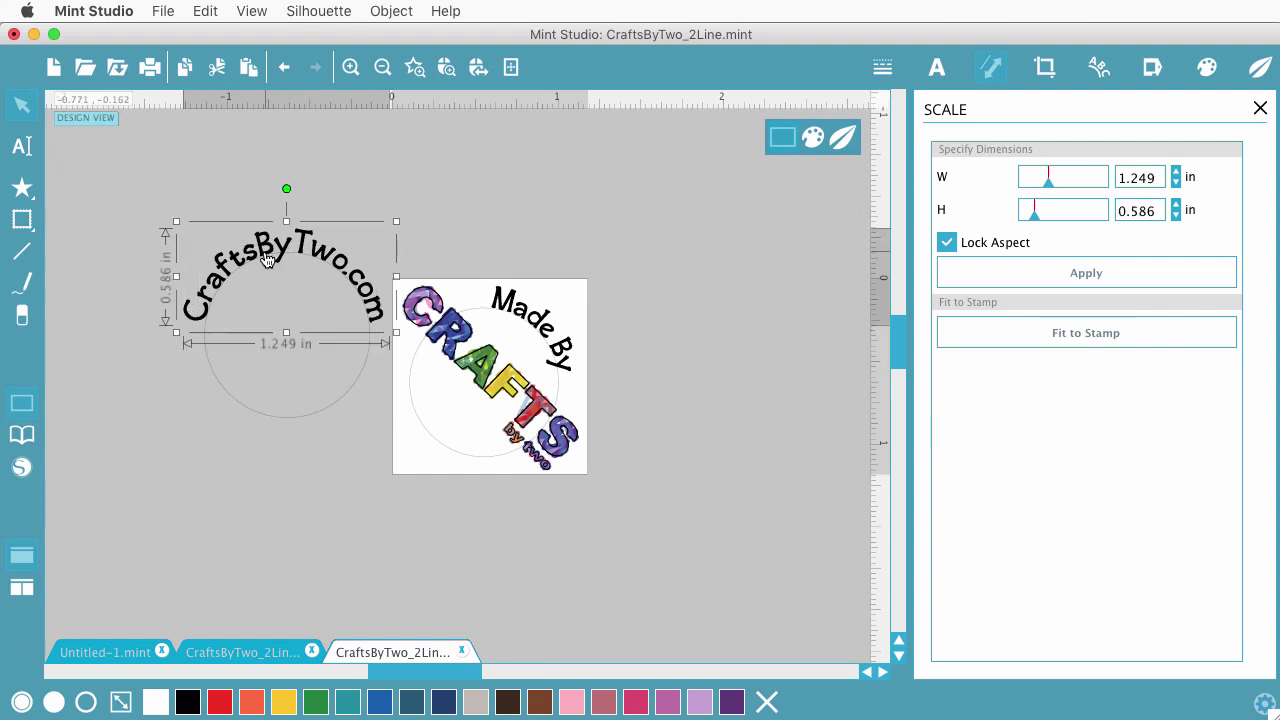
double_click(267, 259)
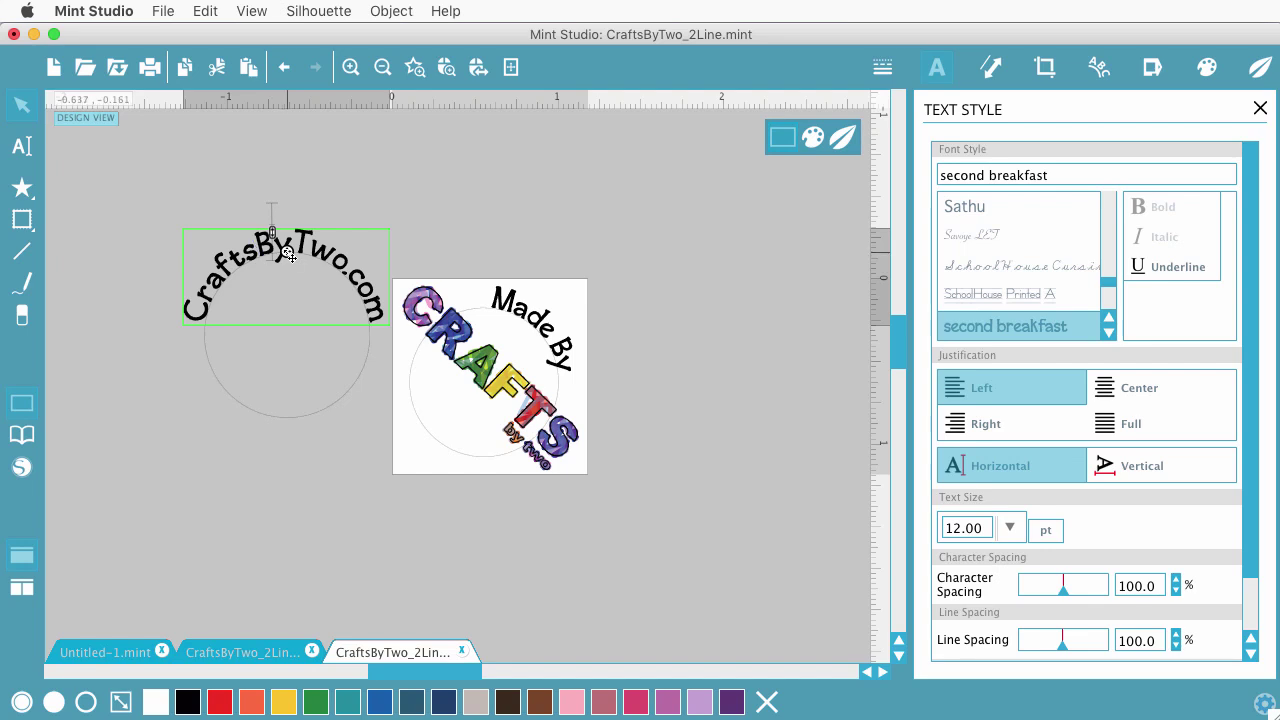
Slide CraftsByTwo.com to the bottom of its circle and rotate the circle about 45° clockwise.
left_click_drag(288, 254, 287, 414)
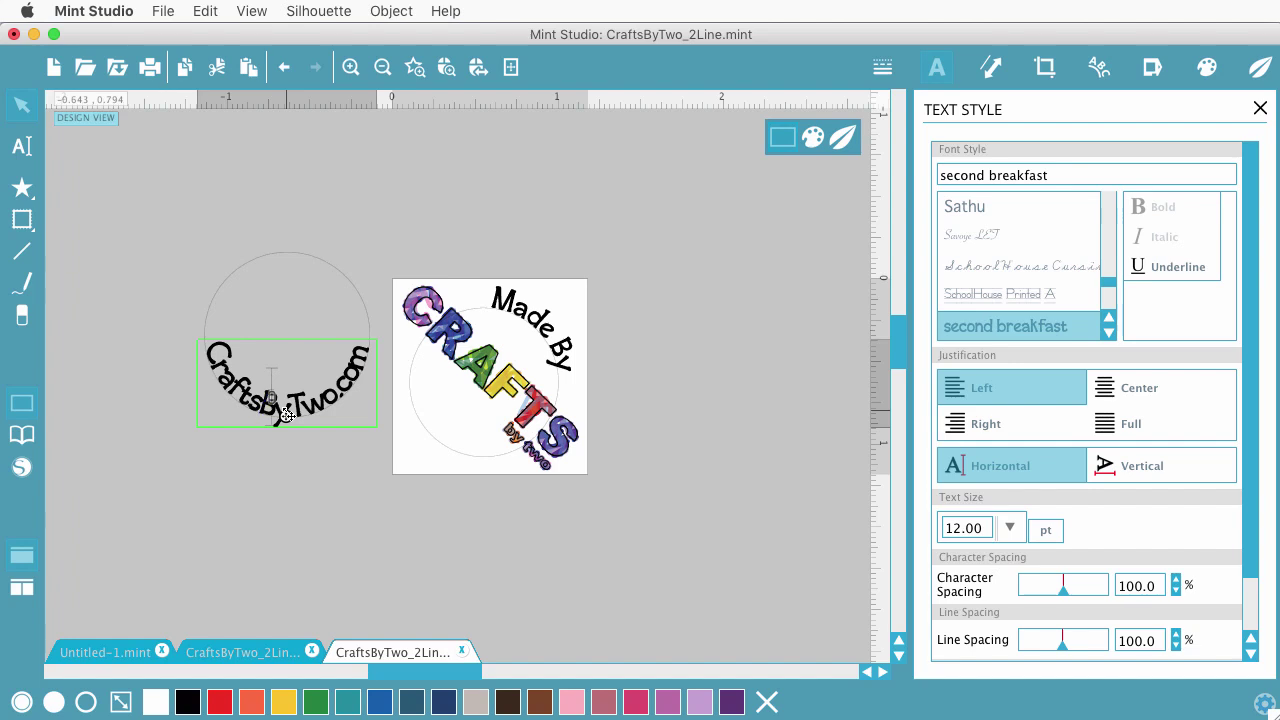
left_click_drag(291, 430, 287, 378)
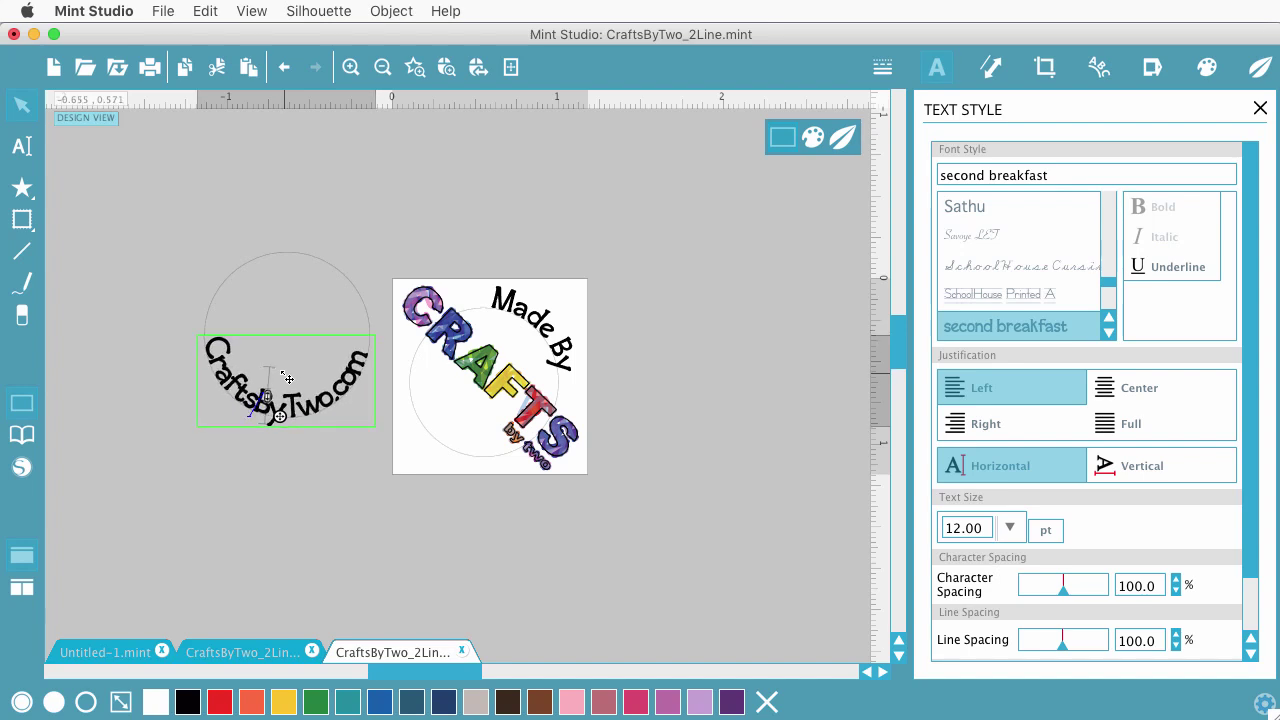
left_click(305, 261)
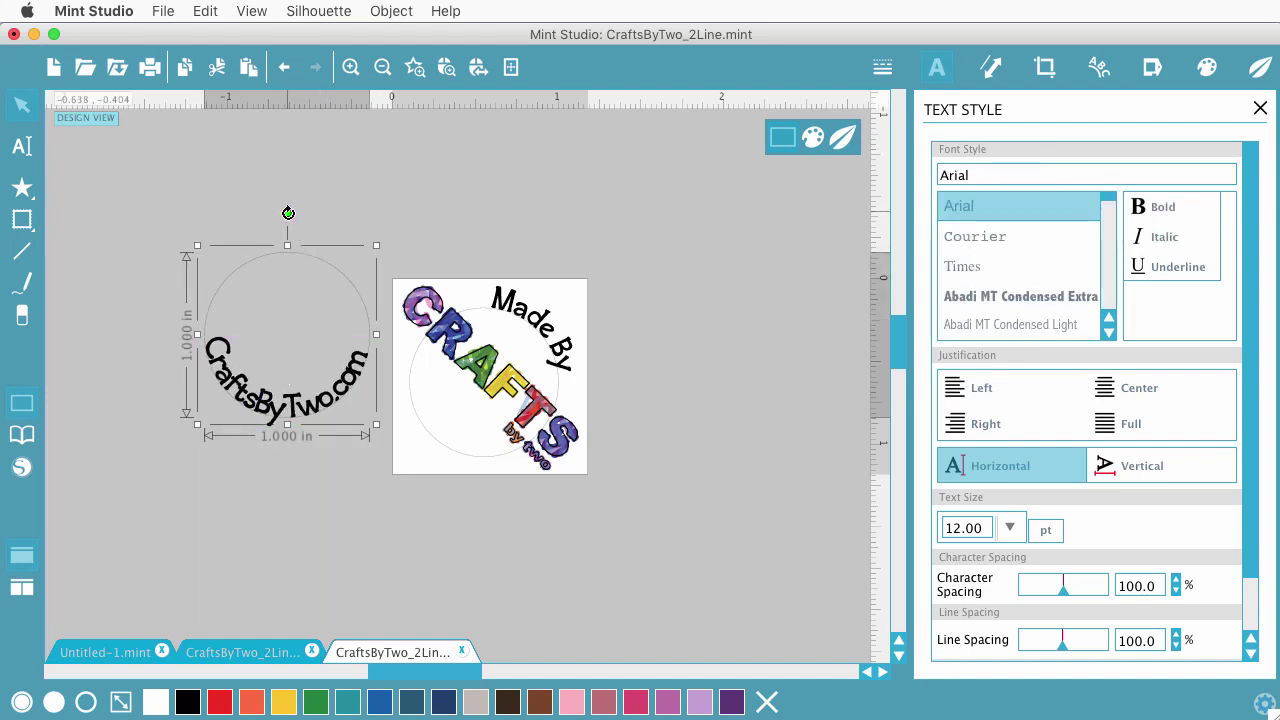
left_click_drag(288, 212, 514, 324)
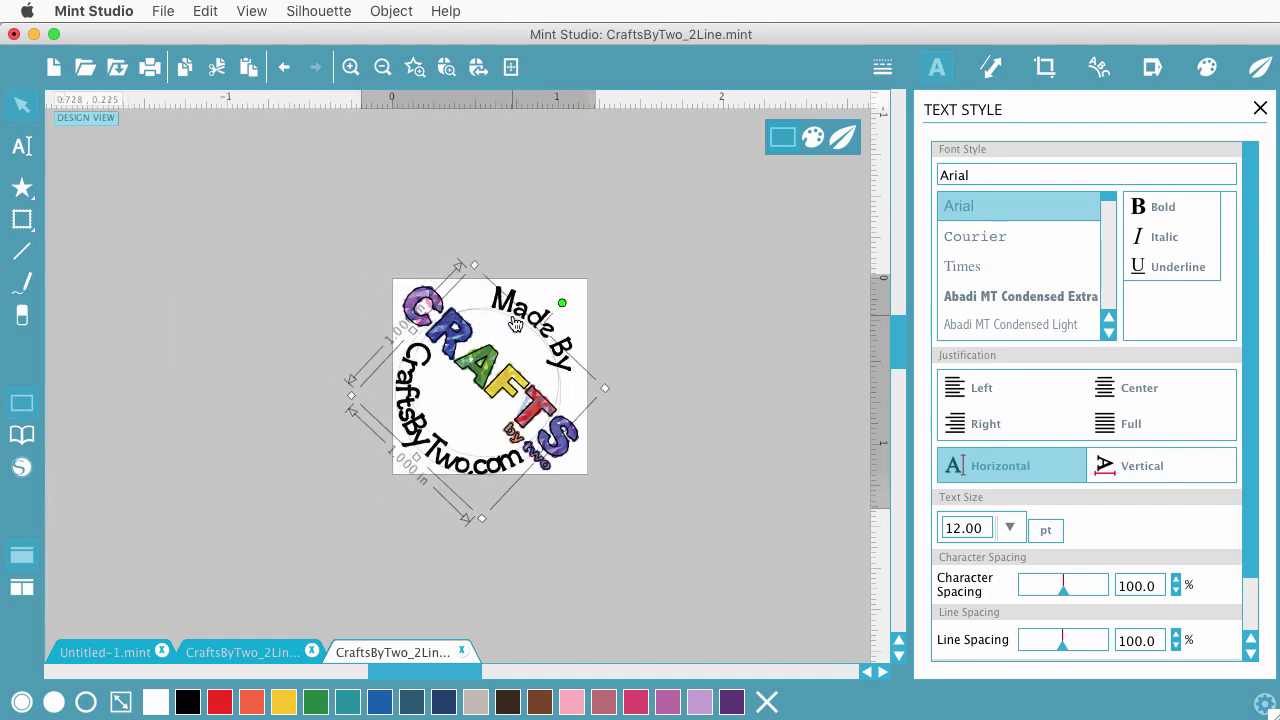
left_click(591, 501)
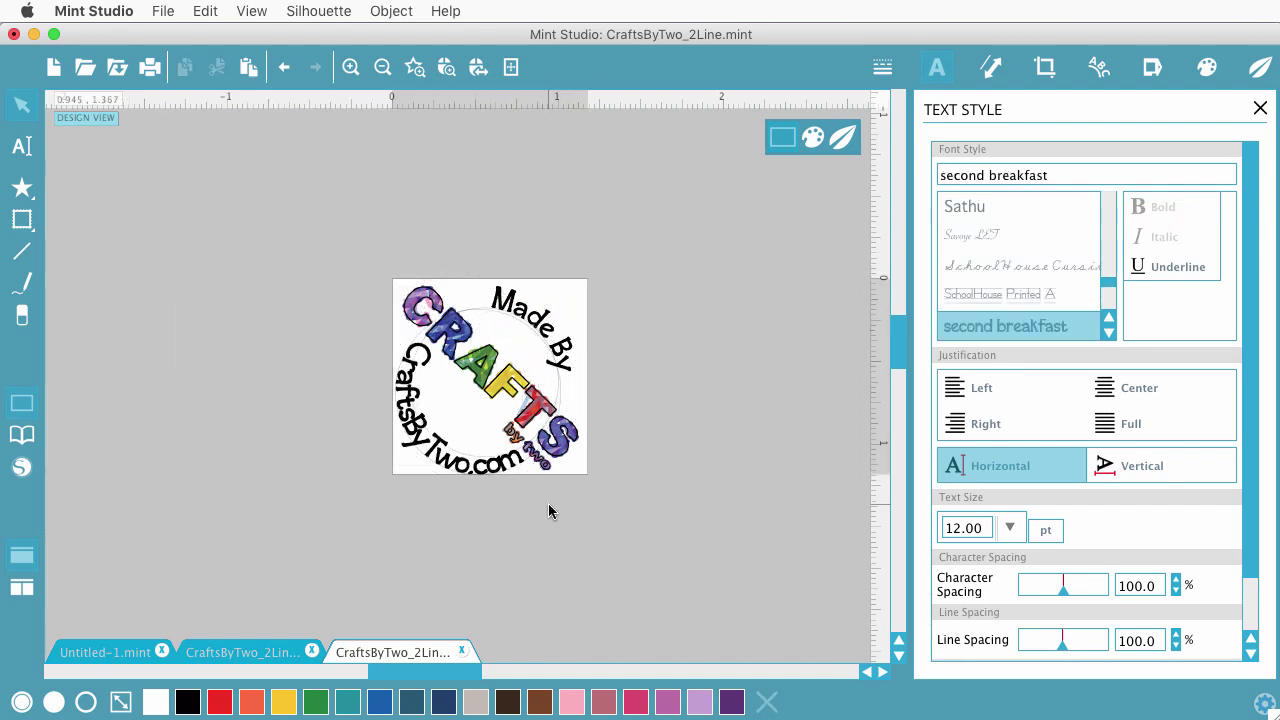
Nudge the CRAFTS lettering right and up, then nudge CraftsByTwo.com up and right.
left_click(497, 393)
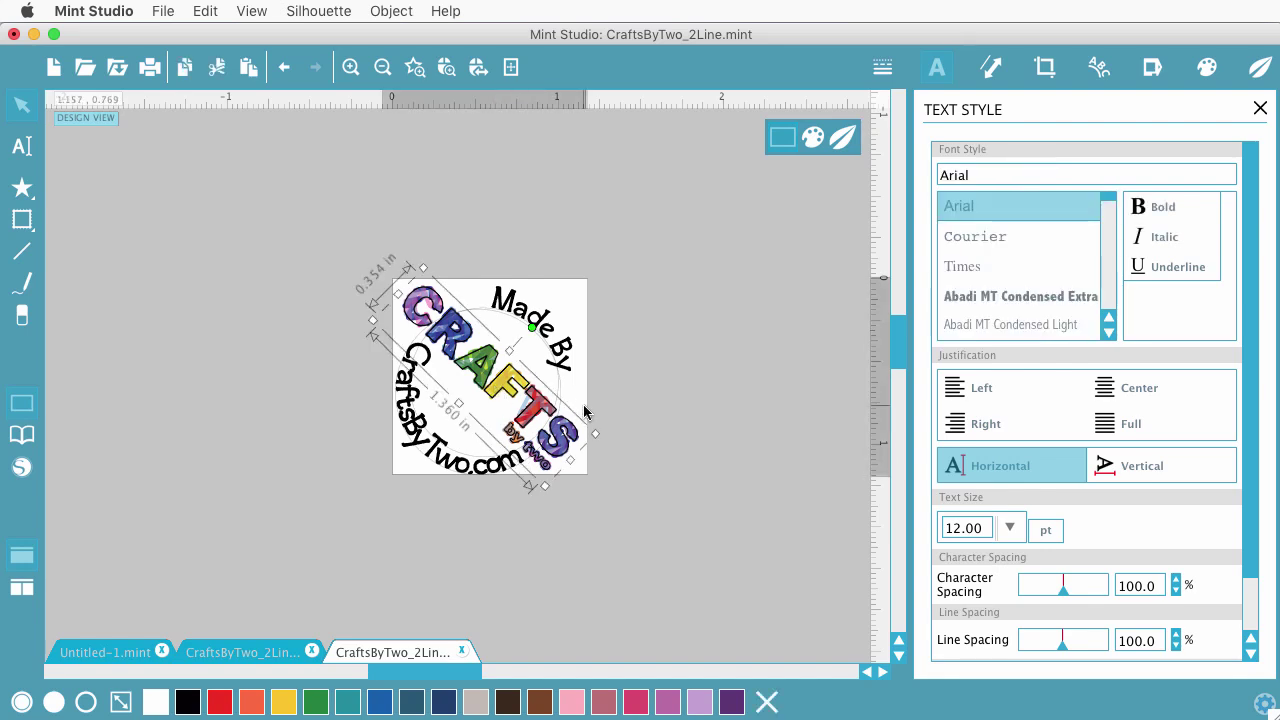
key("Right")
key("Right")
key("Right")
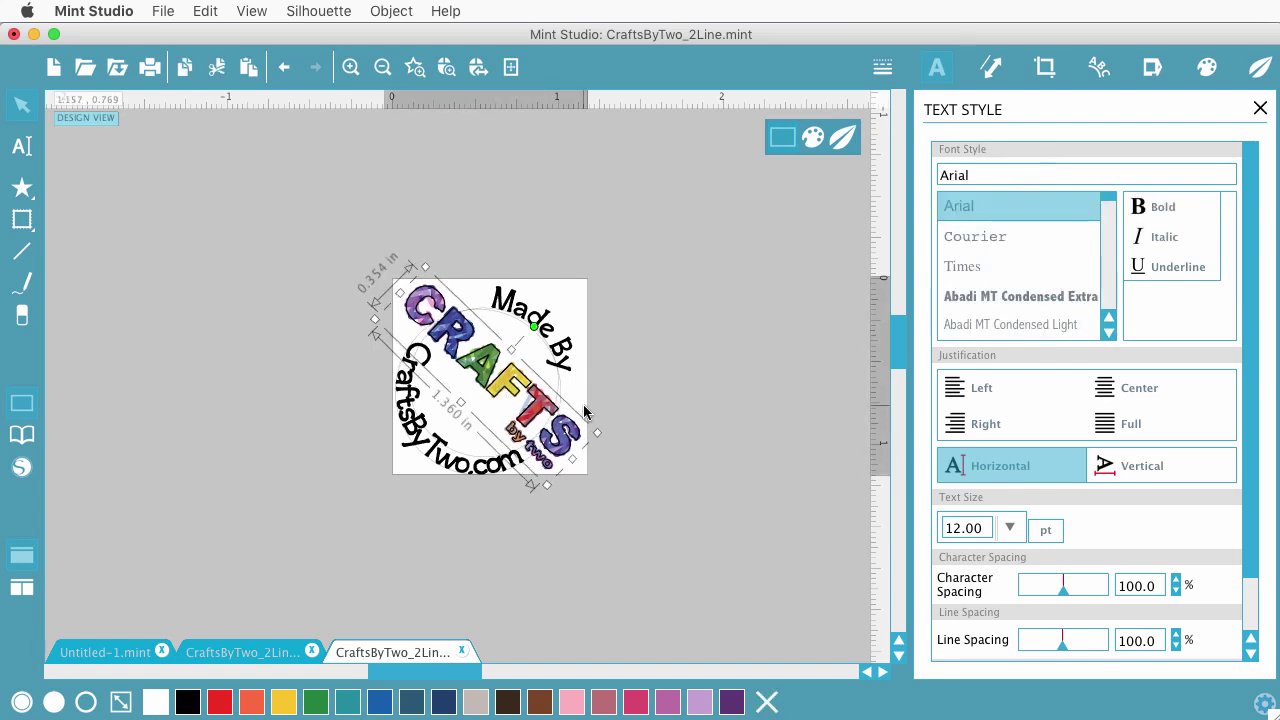
key("Right")
key("Right")
key("Right")
key("Right")
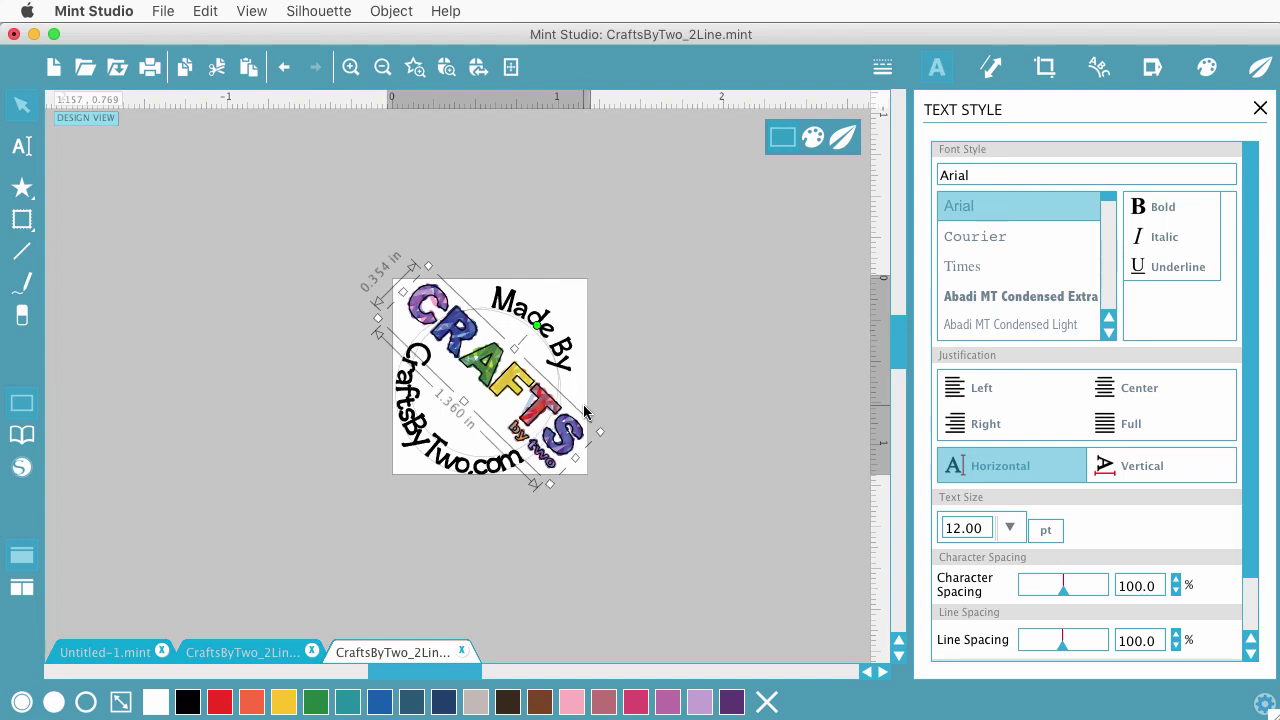
key("Up")
key("Right")
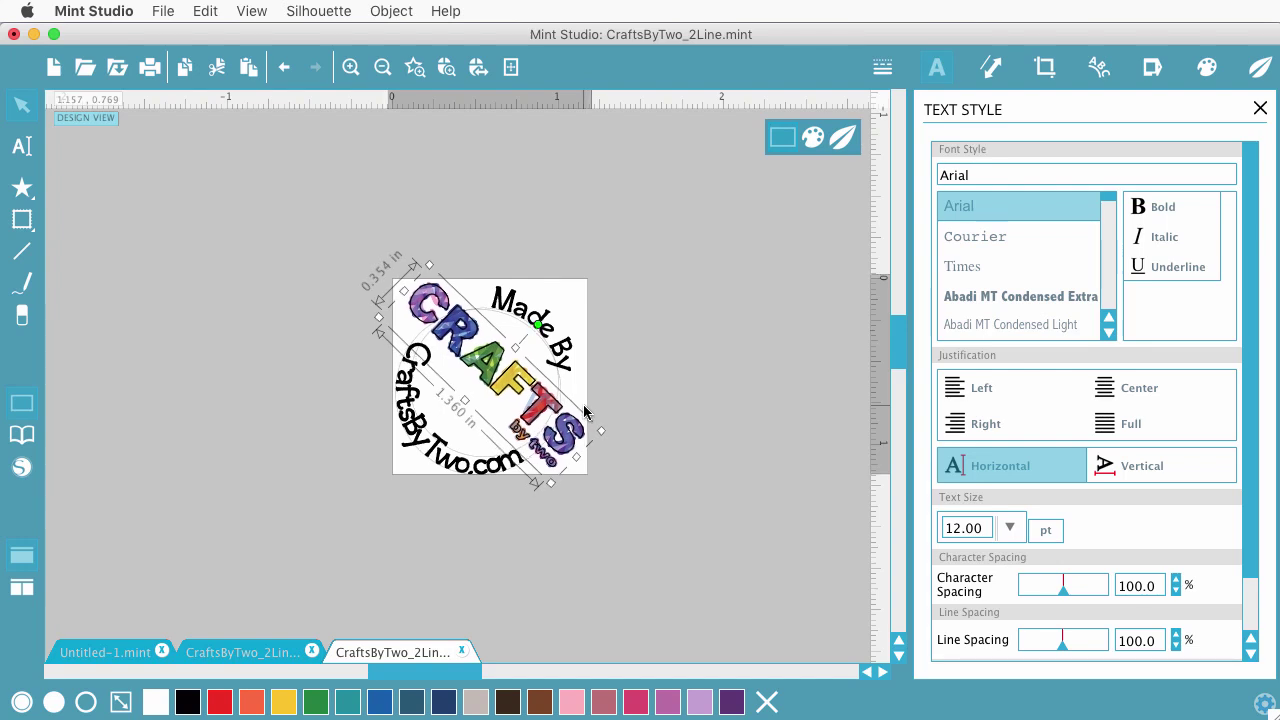
left_click(700, 469)
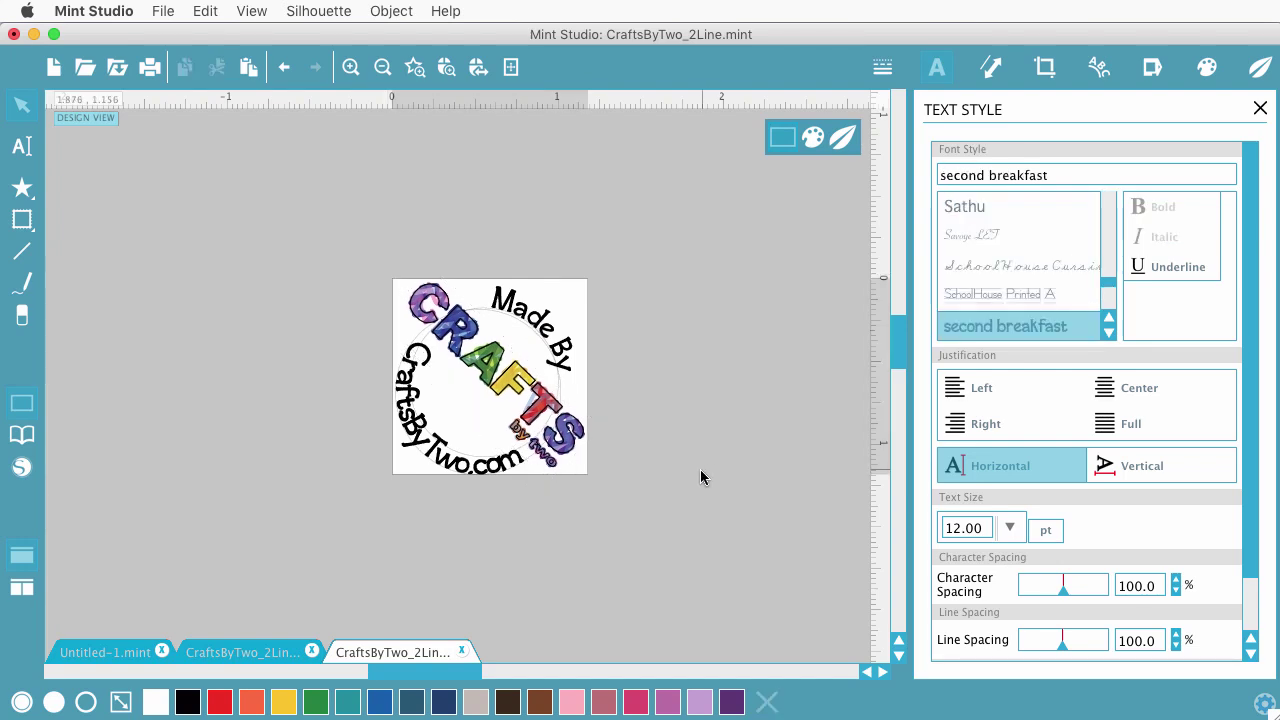
left_click(447, 460)
key("Up")
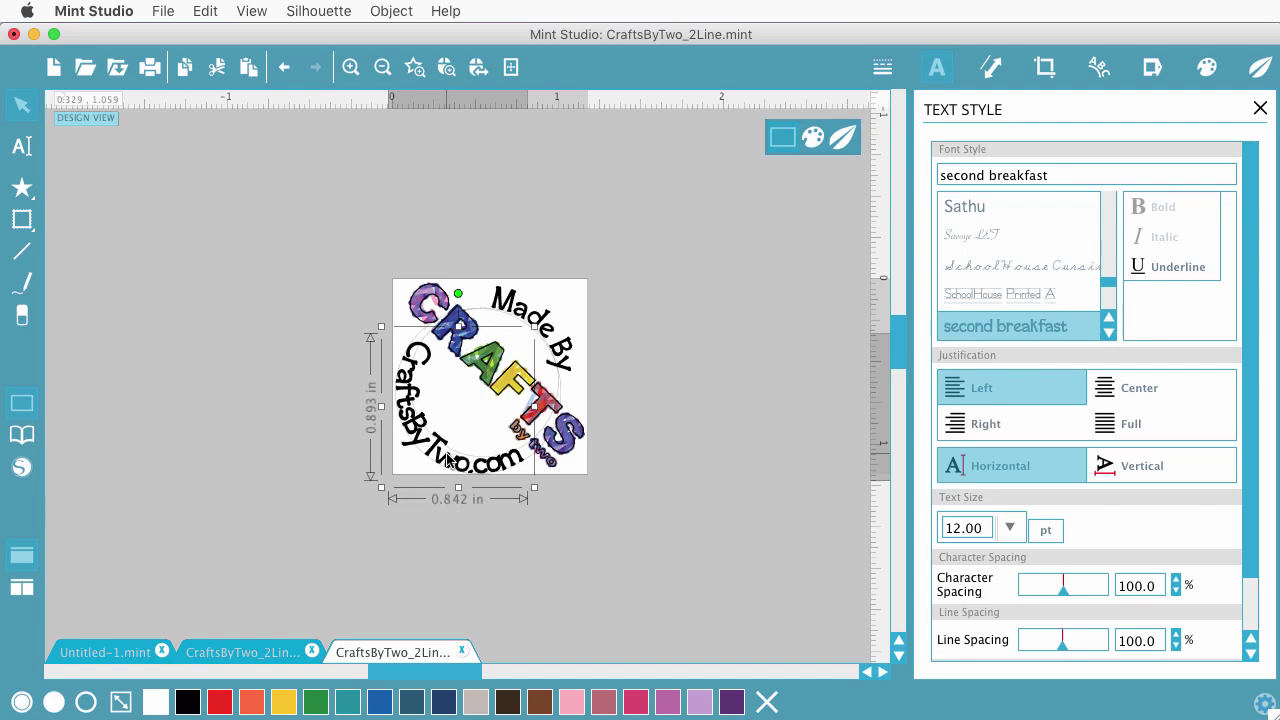
key("Right")
key("Up")
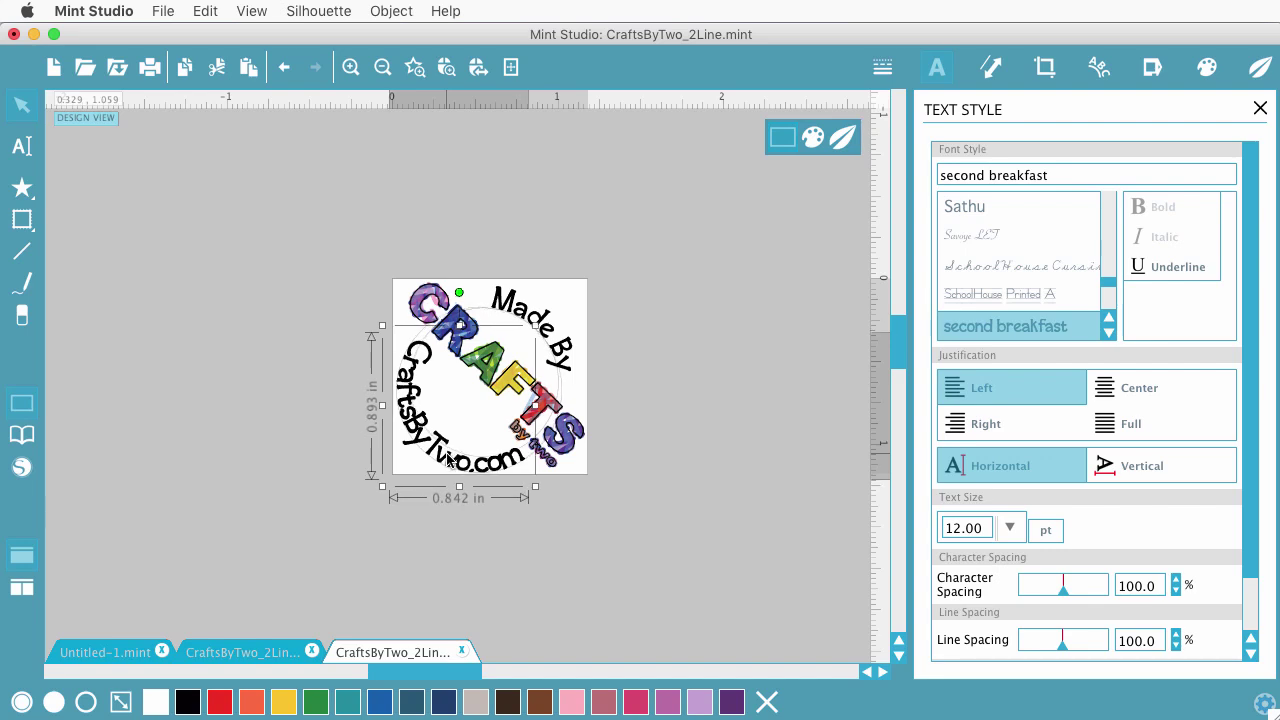
left_click(656, 372)
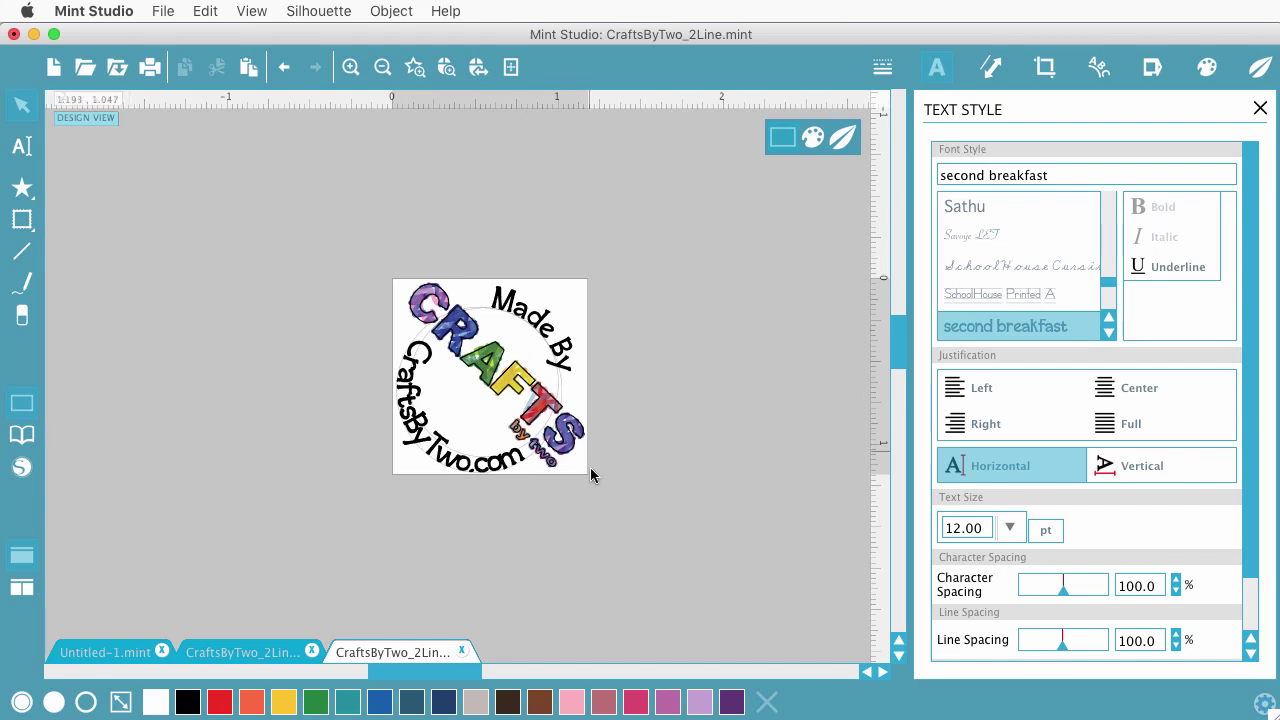
left_click(781, 144)
Preview the stamp as ink and try Comic (Outline), Watercolor, Spots, Stripes, Fingerprint and Realistic filters on CRAFTS.
left_click(813, 139)
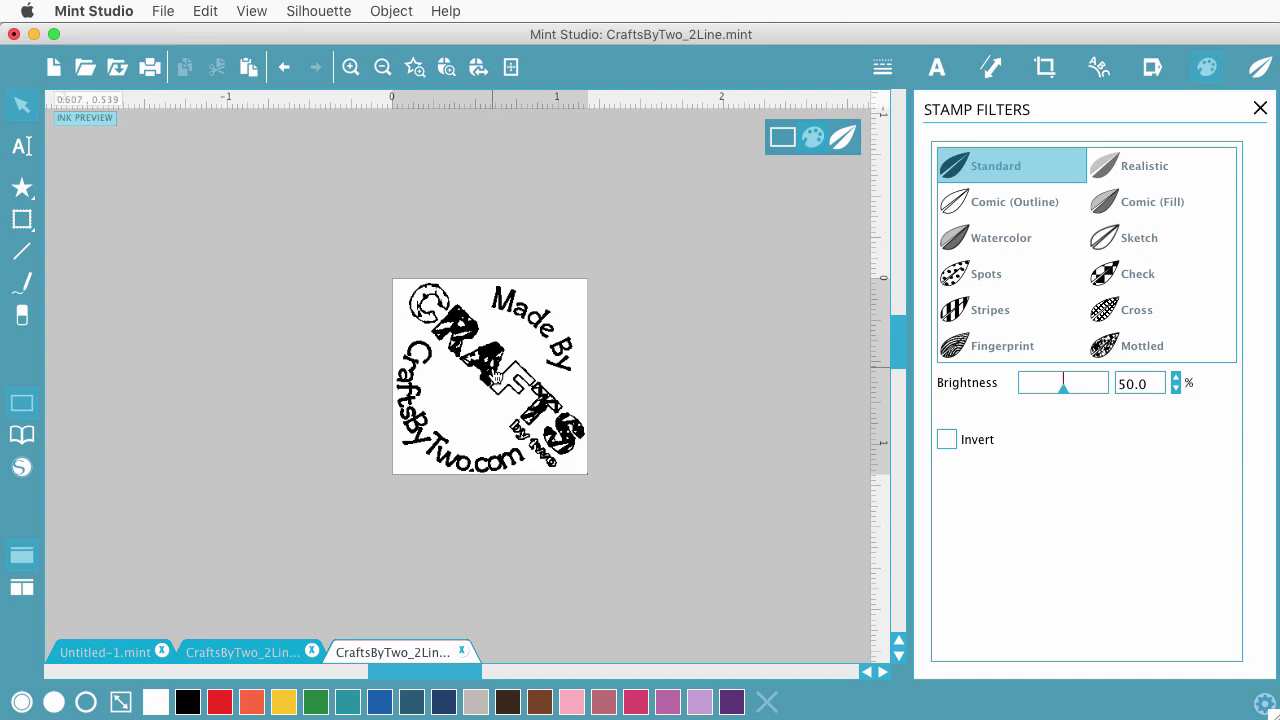
left_click(497, 374)
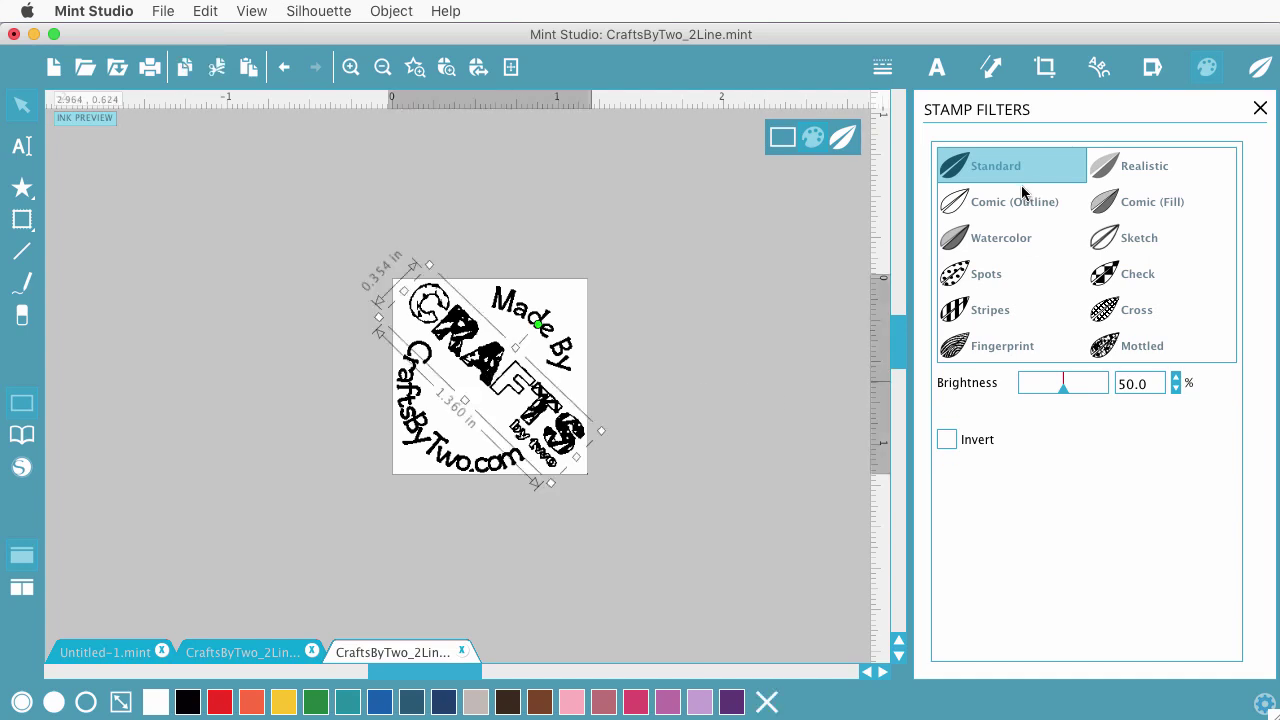
left_click(961, 205)
left_click(958, 240)
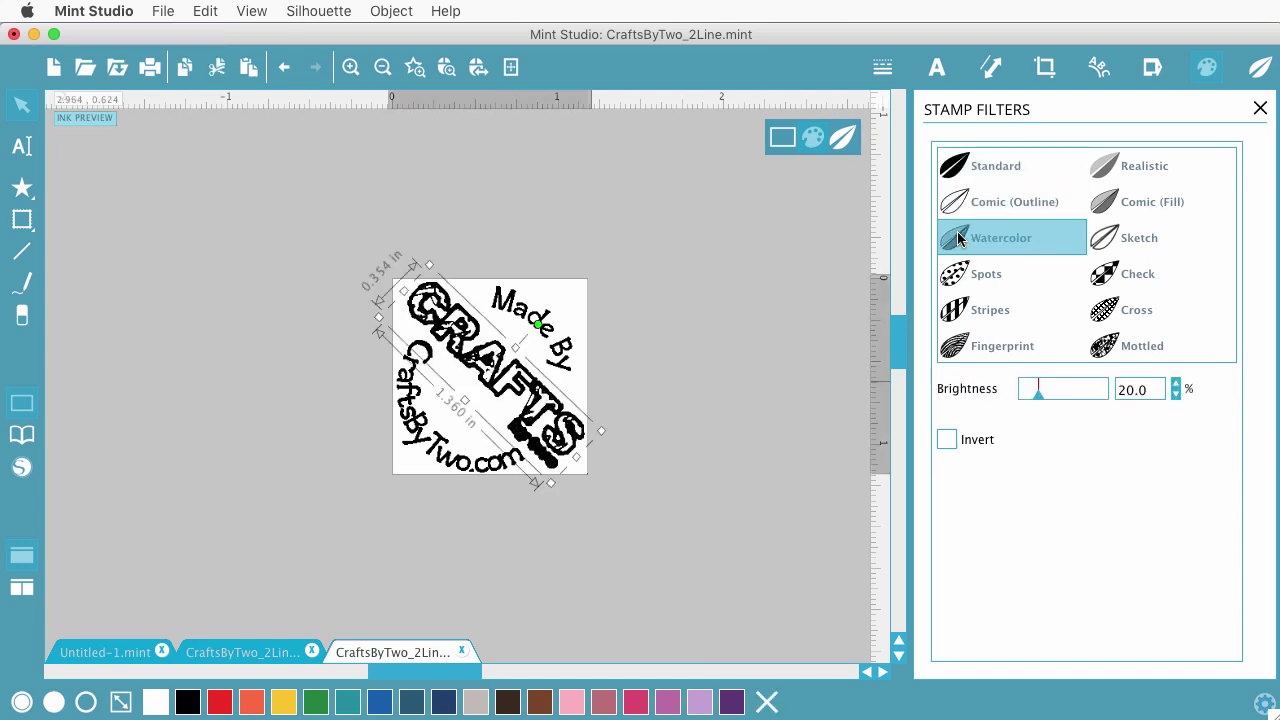
left_click(958, 280)
left_click(957, 318)
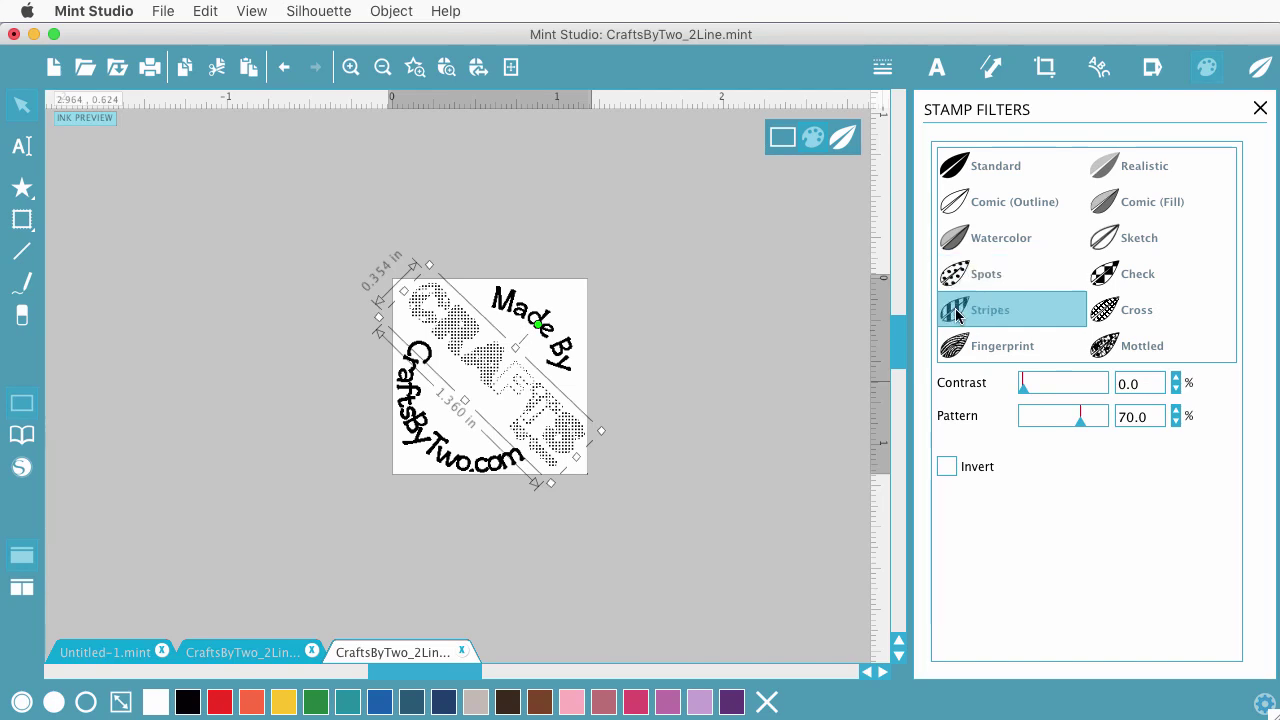
left_click(953, 352)
left_click(1106, 170)
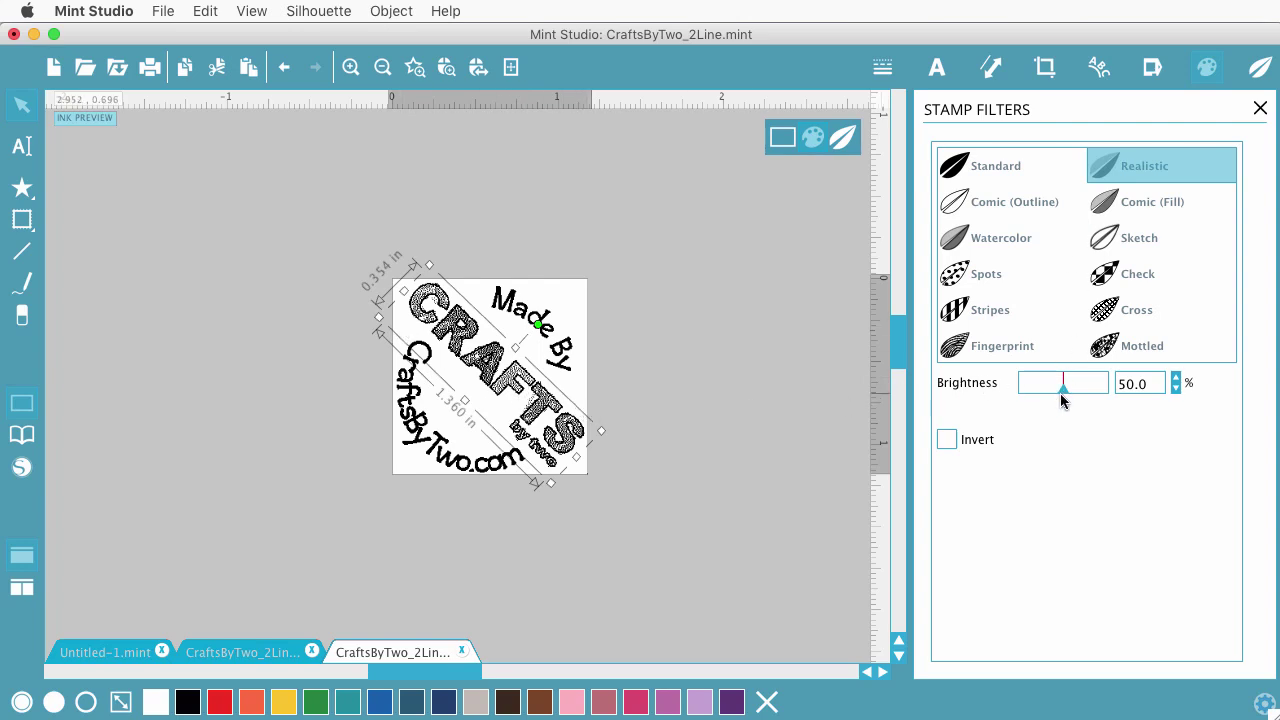
mouse_move(1060, 393)
left_mouse_down()
mouse_move(1041, 389)
mouse_move(1076, 389)
mouse_move(1046, 389)
mouse_move(1065, 393)
left_mouse_up()
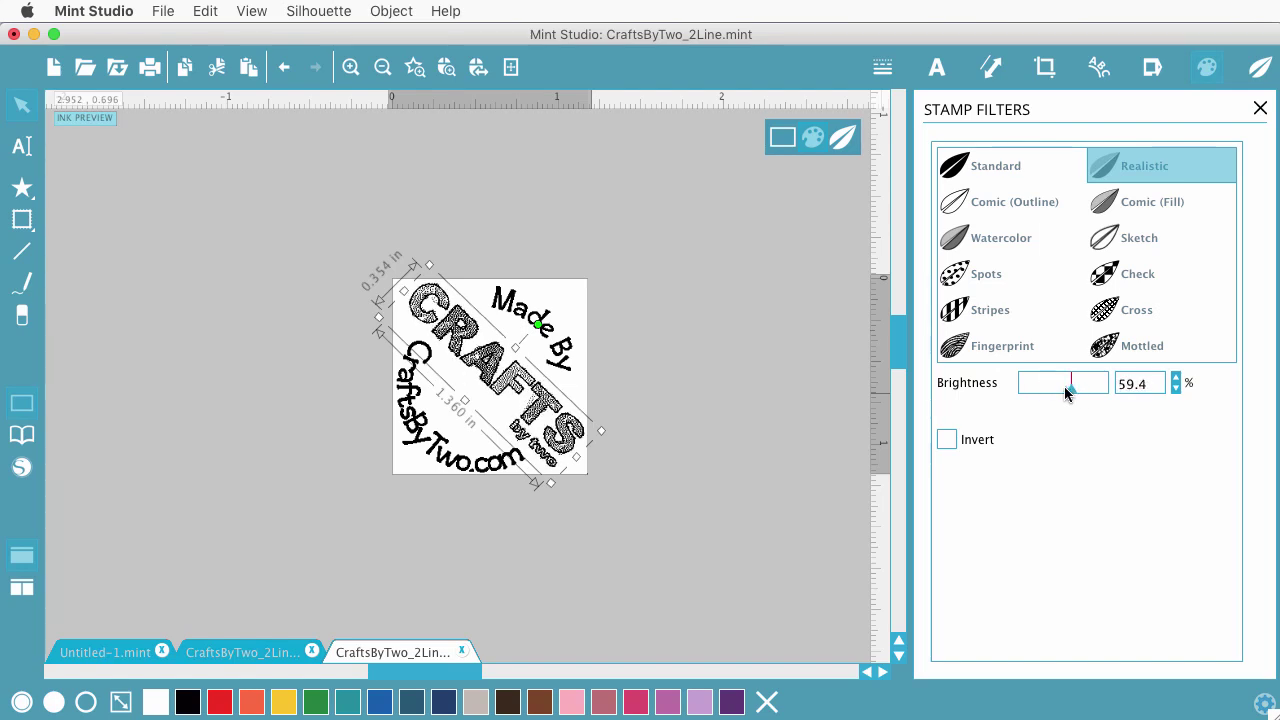
Apply the Comic (Fill) filter to CRAFTS with contrast lowered to 23.6%.
left_click(1100, 205)
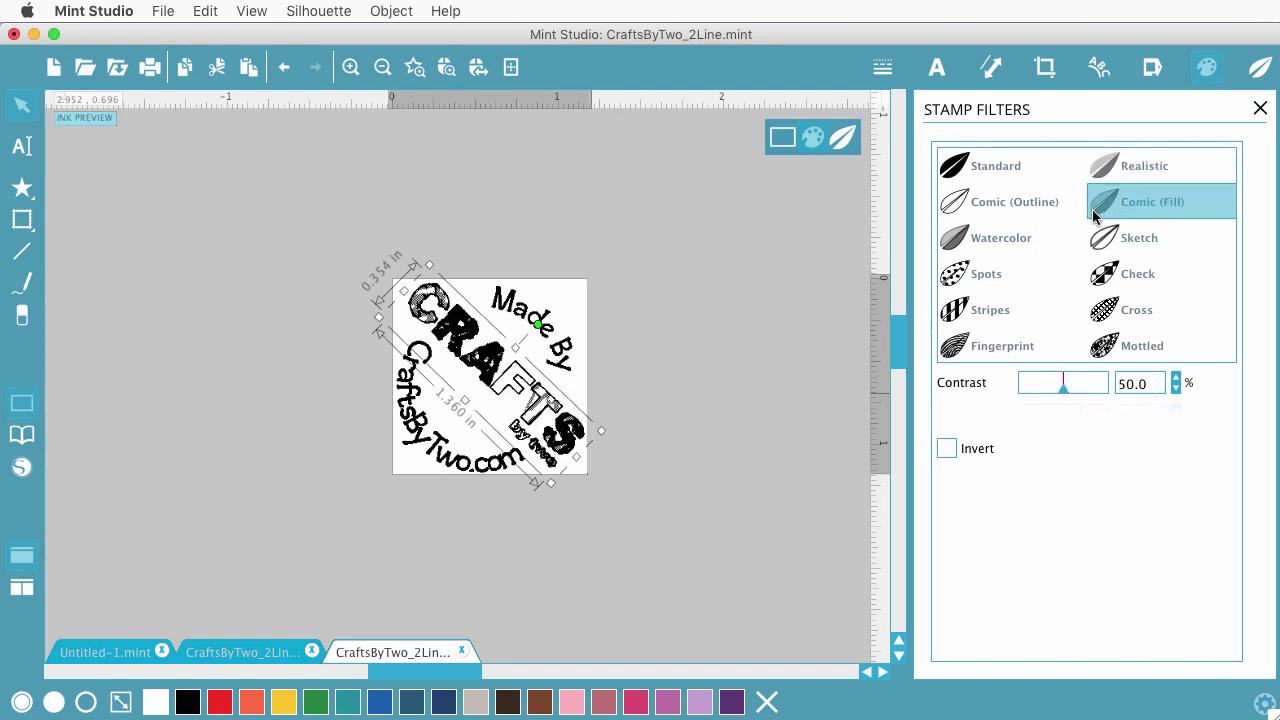
left_click_drag(1062, 390, 1083, 421)
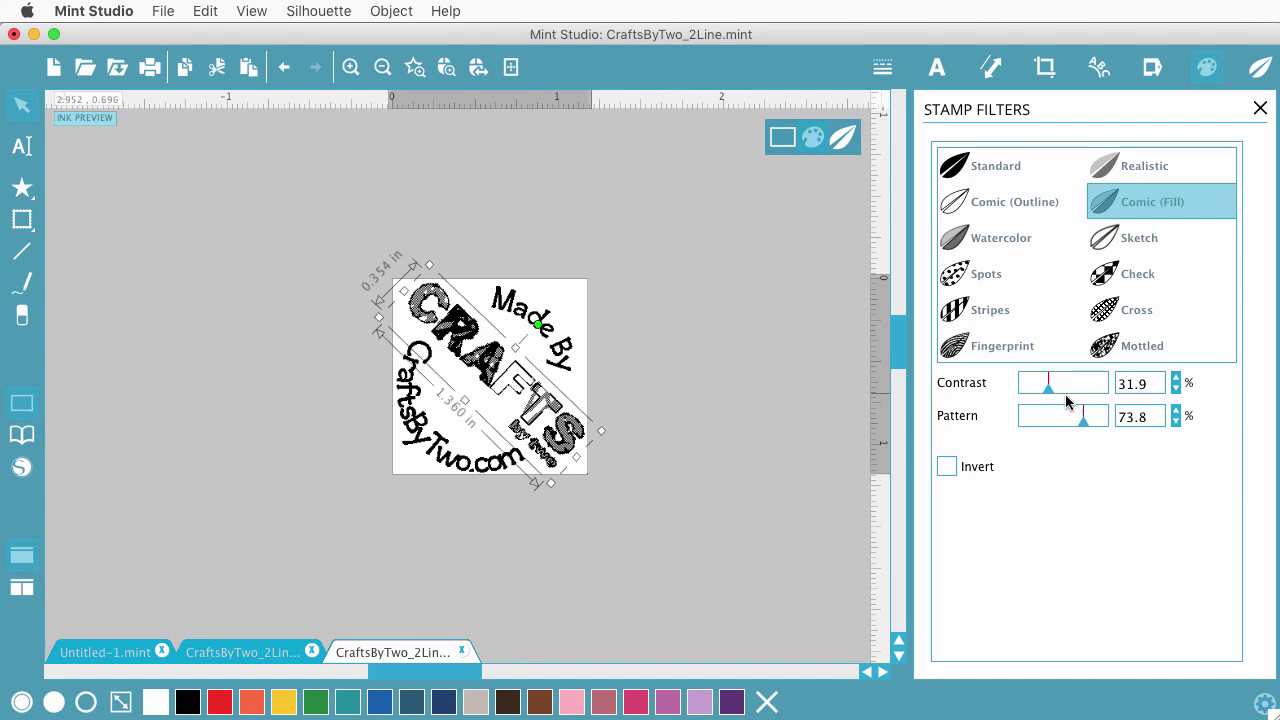
left_click_drag(1049, 388, 1041, 388)
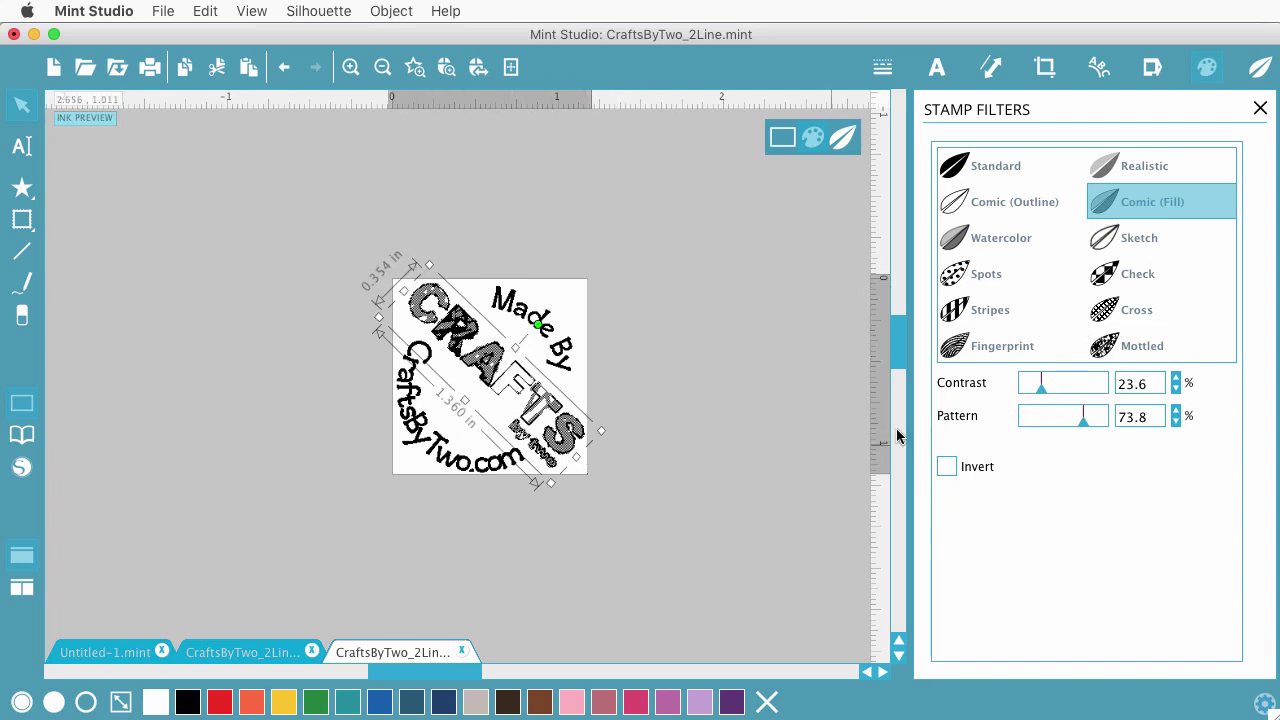
Shift Made By slightly left and preview it in Comic Outline, Watercolor, Spots, Stripes and Fingerprint filters.
left_click(531, 316)
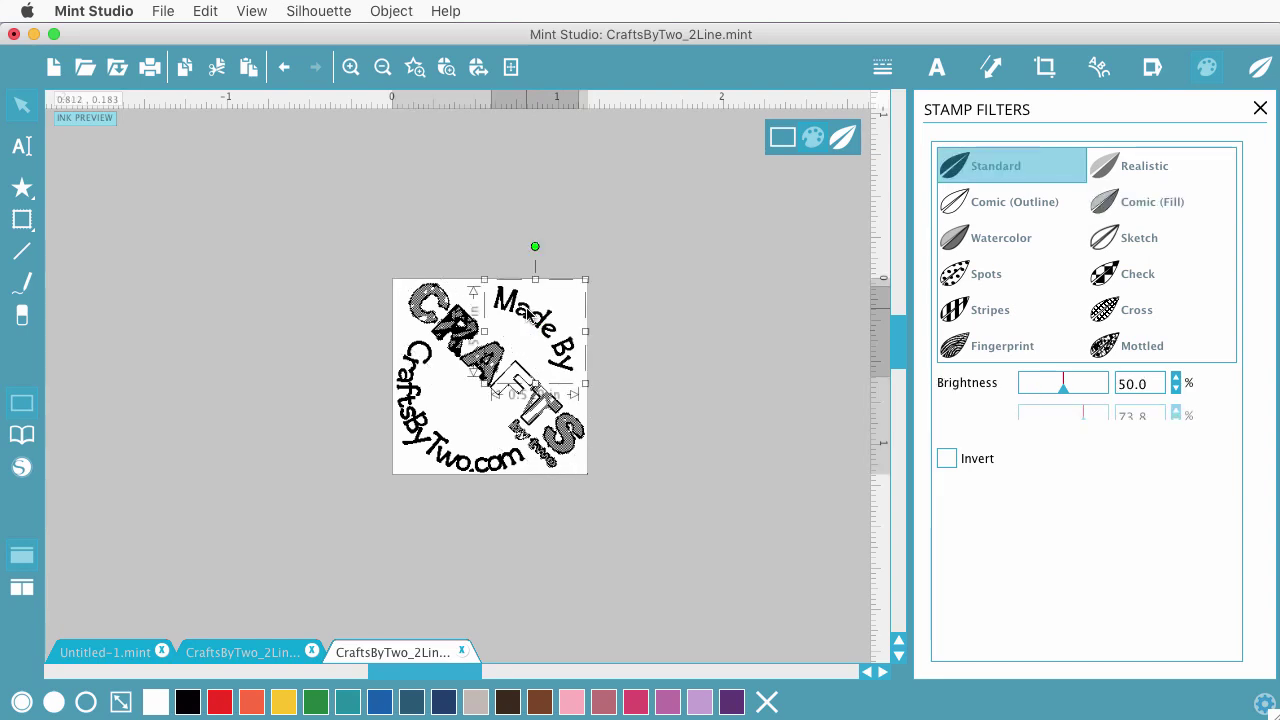
left_click_drag(530, 315, 523, 323)
left_click(963, 205)
left_click(960, 240)
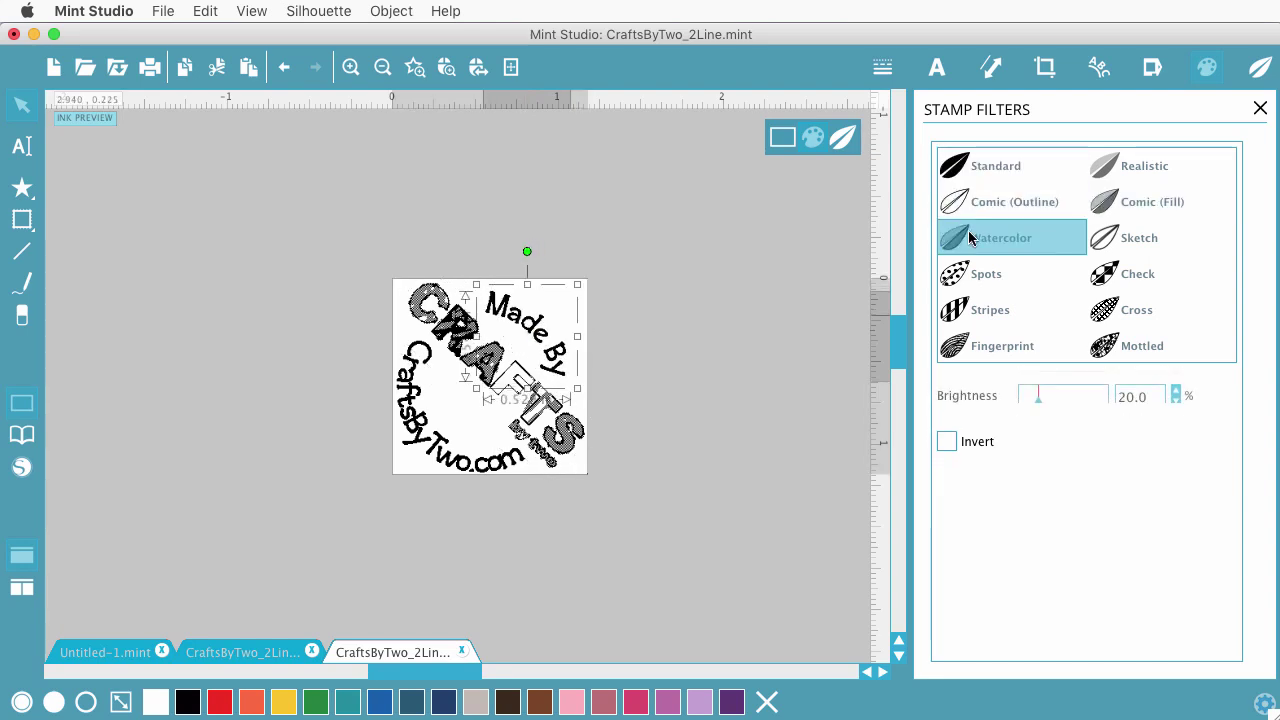
left_click(958, 285)
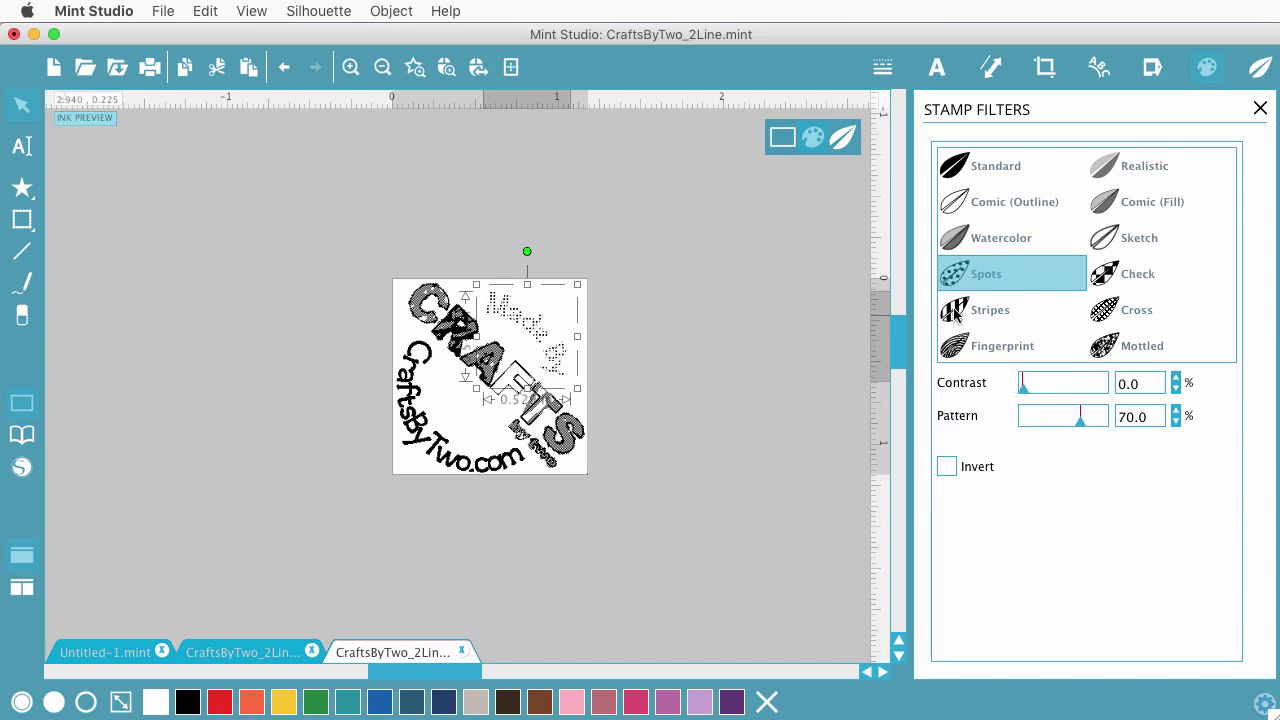
left_click(958, 311)
left_click(962, 343)
Preview Mottled, Cross, Check, Sketch, Comic Fill and Realistic, then settle on Standard and deselect.
left_click(1106, 345)
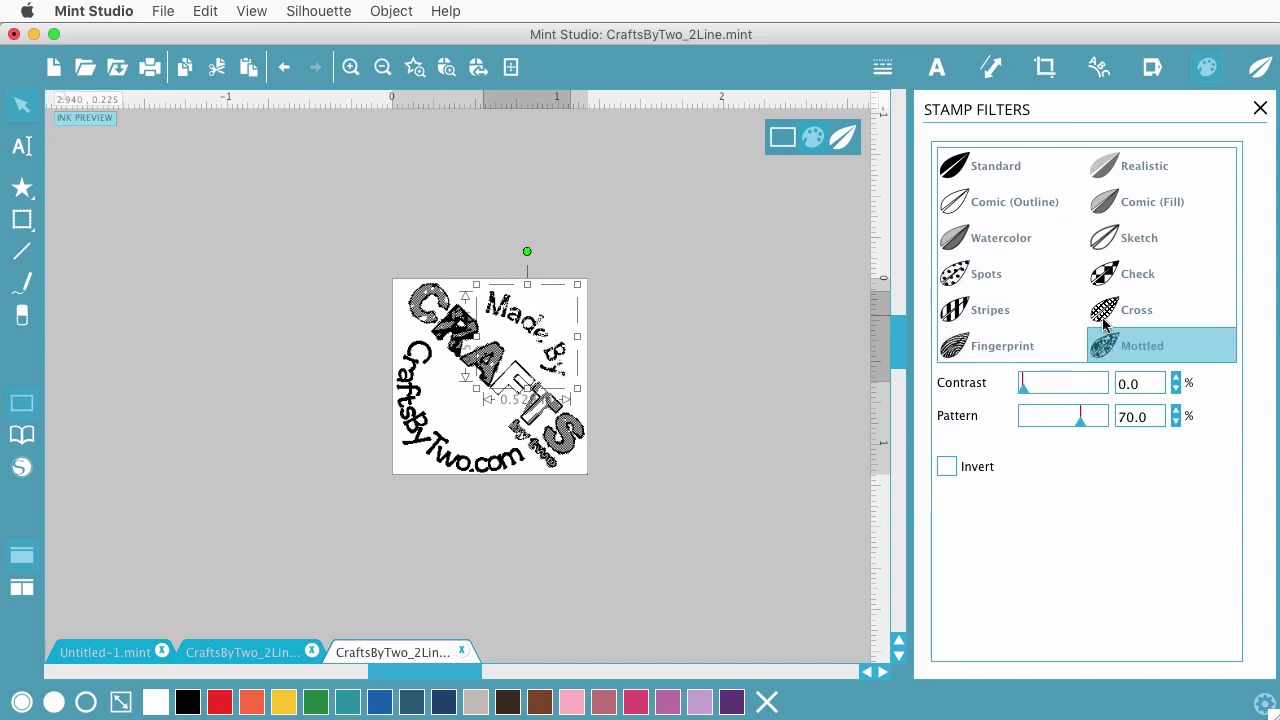
left_click(1106, 305)
left_click(1112, 275)
left_click(1110, 238)
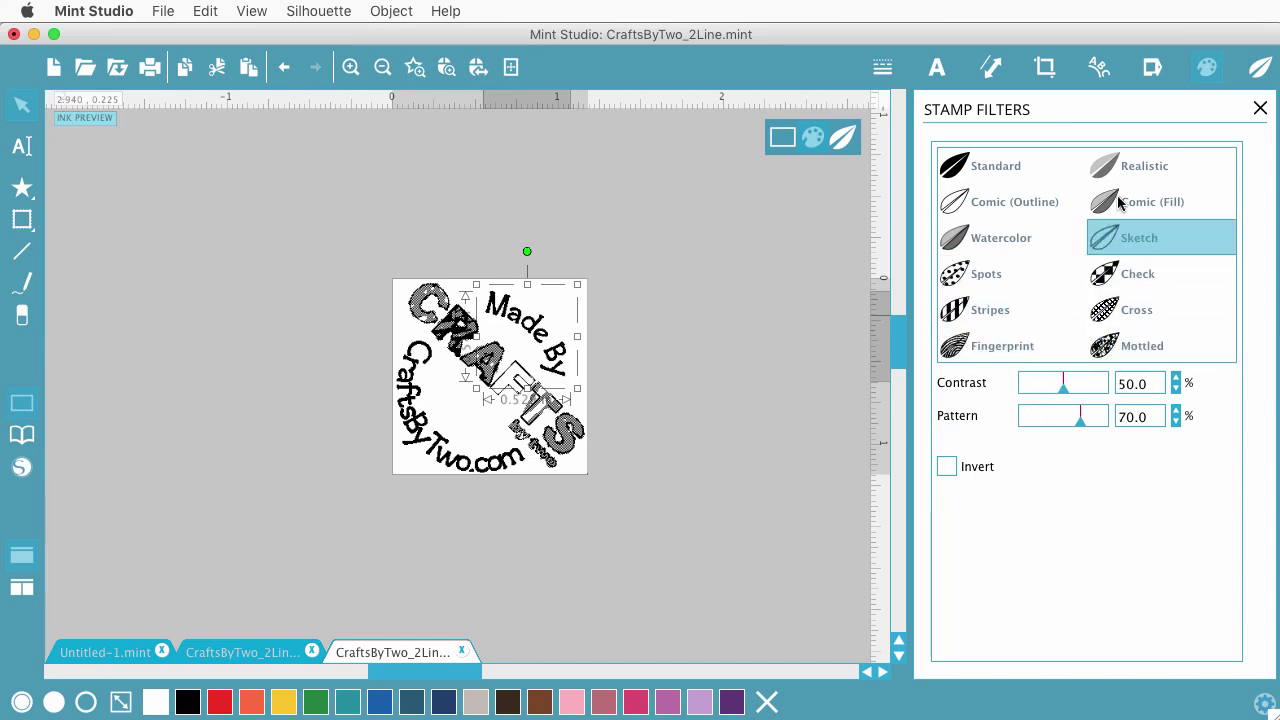
left_click(1116, 208)
left_click(1104, 172)
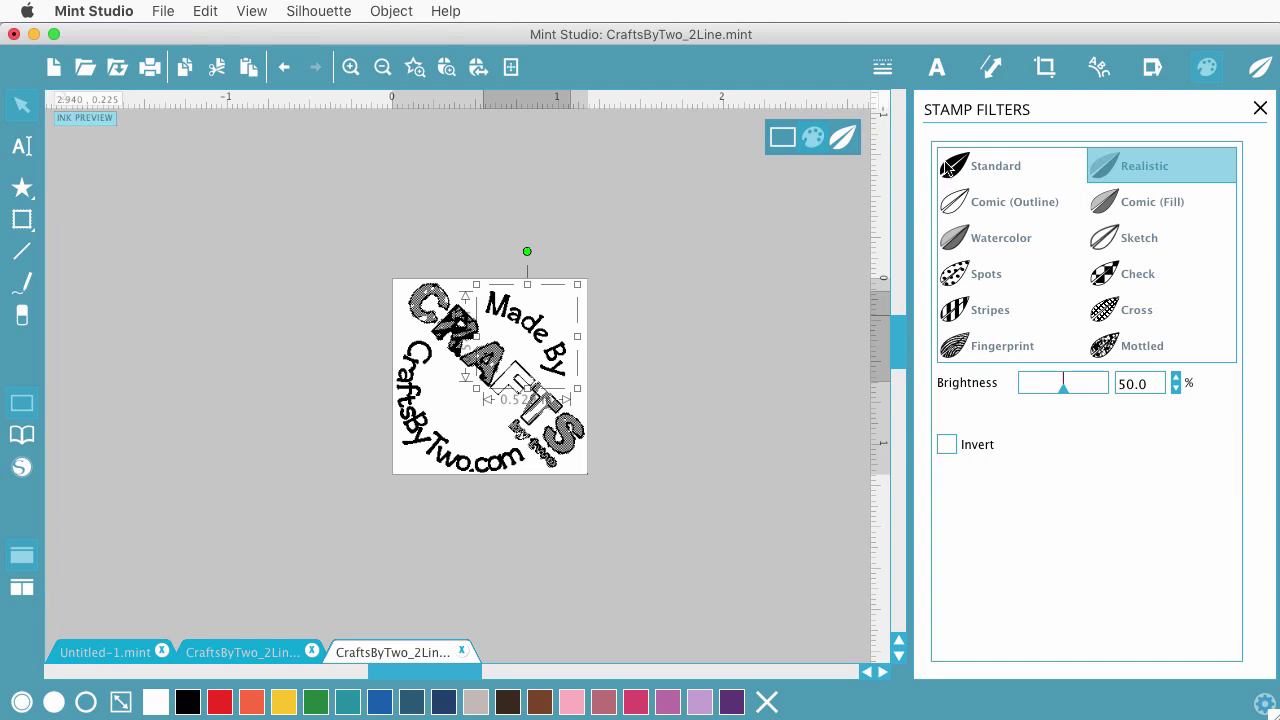
left_click(948, 172)
left_click_drag(1062, 396, 1095, 388)
left_click(708, 466)
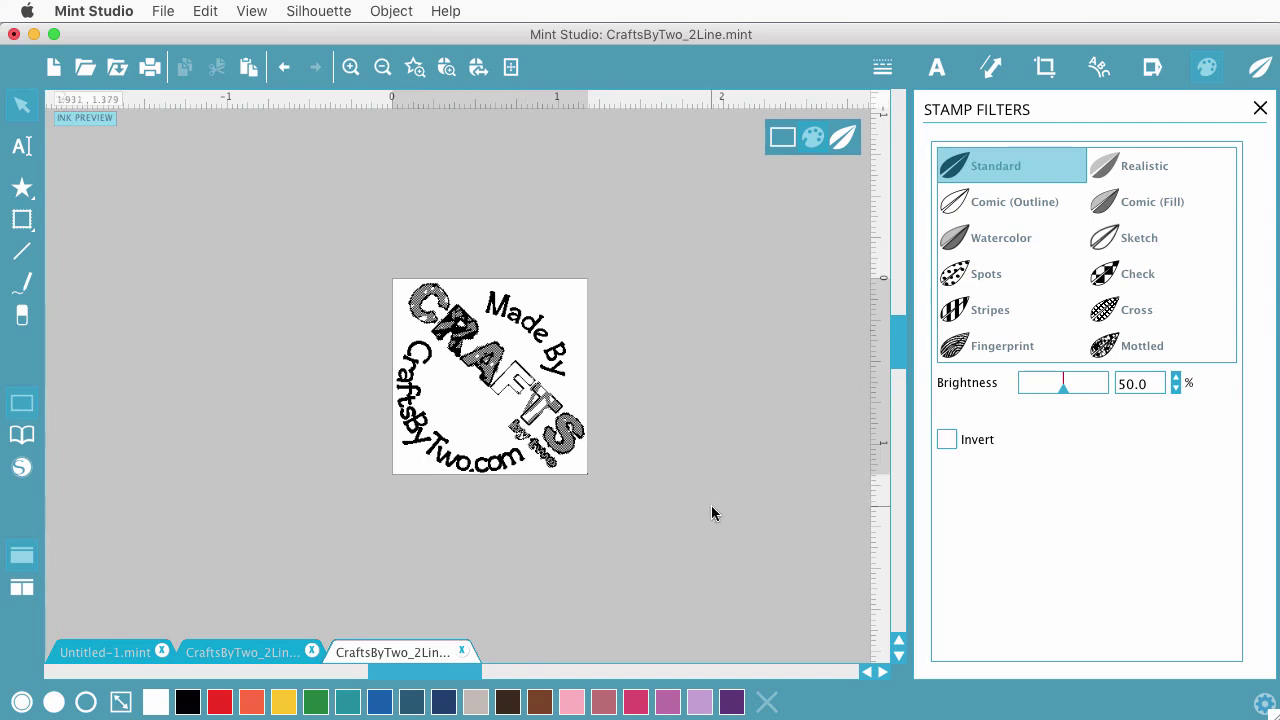
Show the mirrored final stamp preview with Send to Mint.
left_click(842, 140)
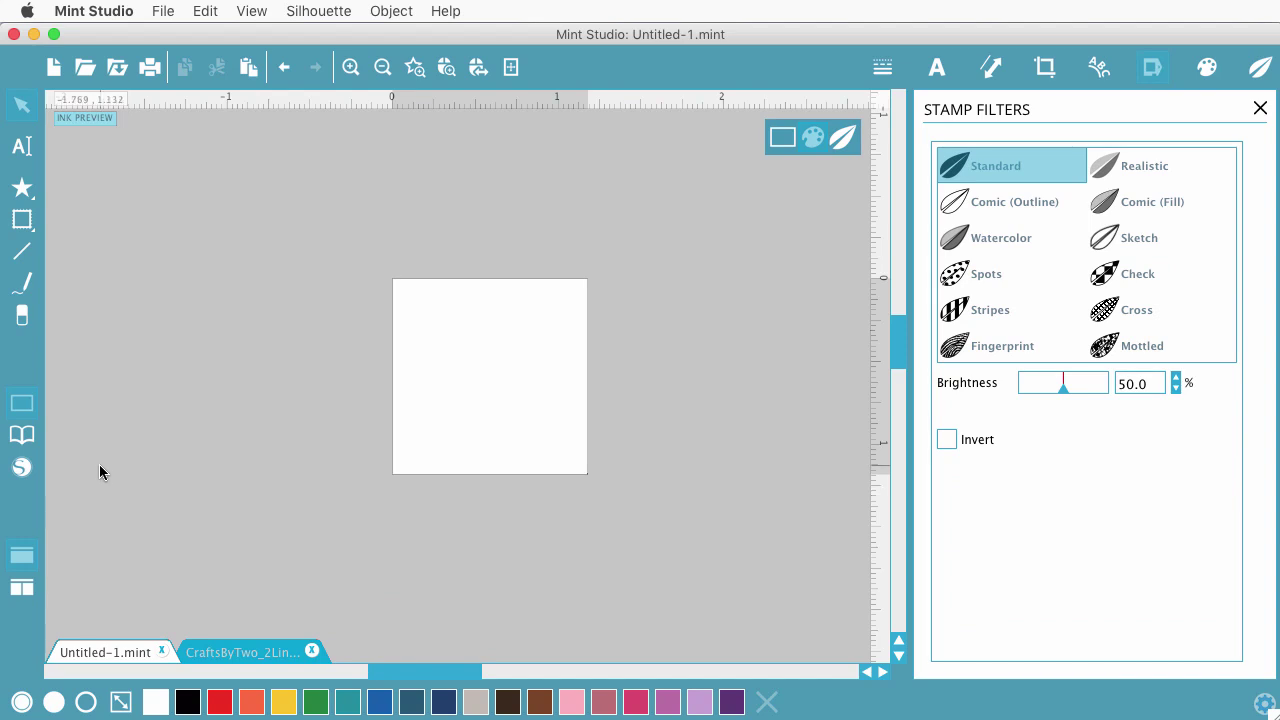
Browse the library's Recent Downloads, My Own Designs, Recycle Bin and My Library folders.
left_click(26, 442)
left_click(205, 305)
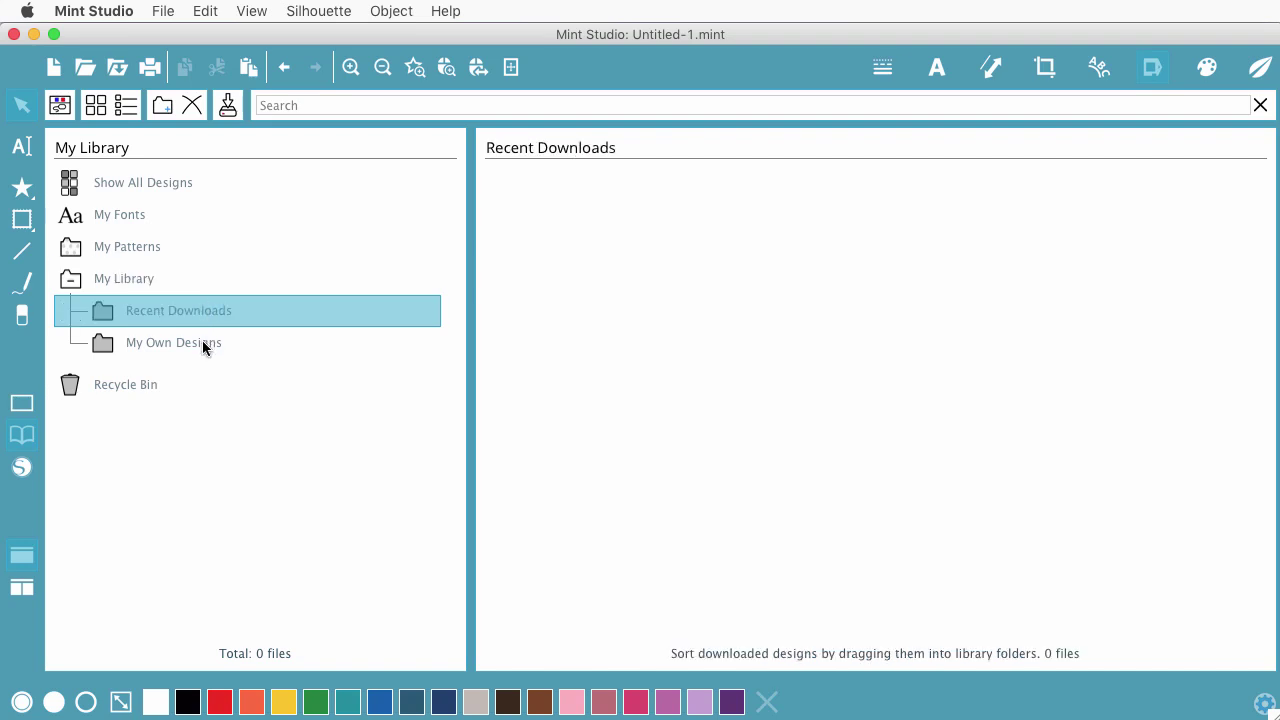
left_click(202, 342)
left_click(145, 376)
left_click(148, 304)
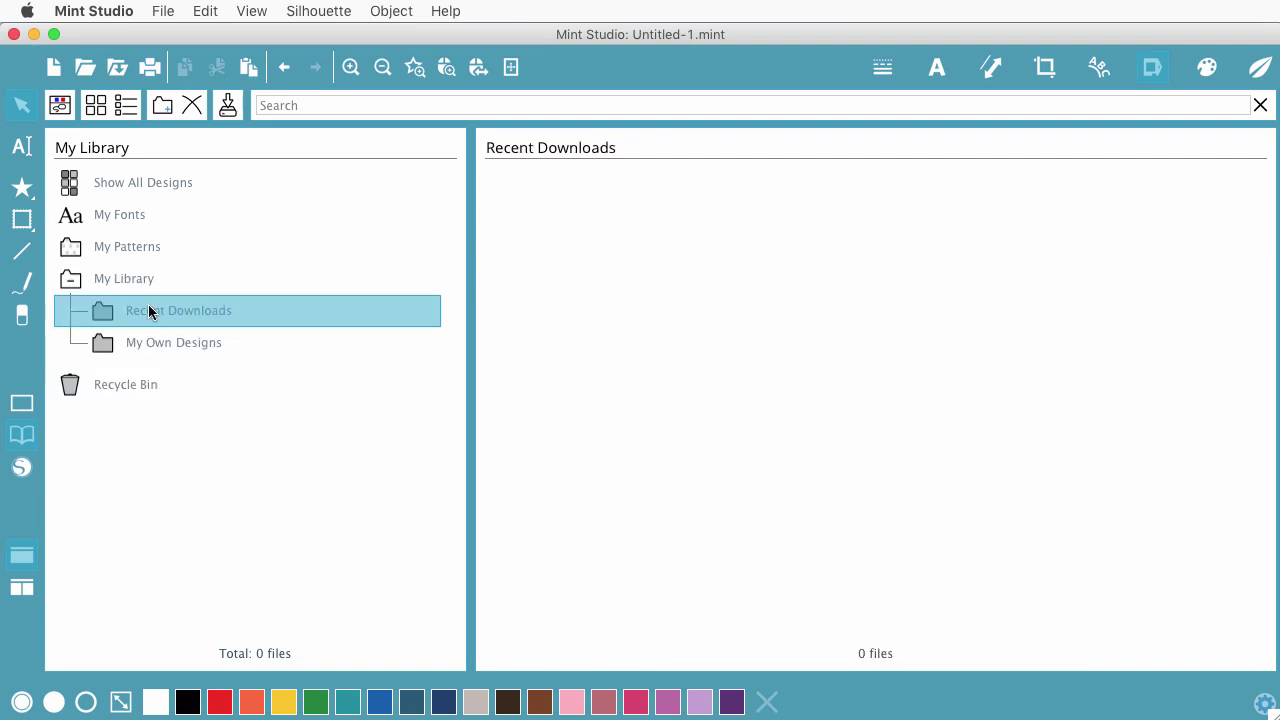
left_click(111, 281)
left_click(159, 312)
left_click(175, 340)
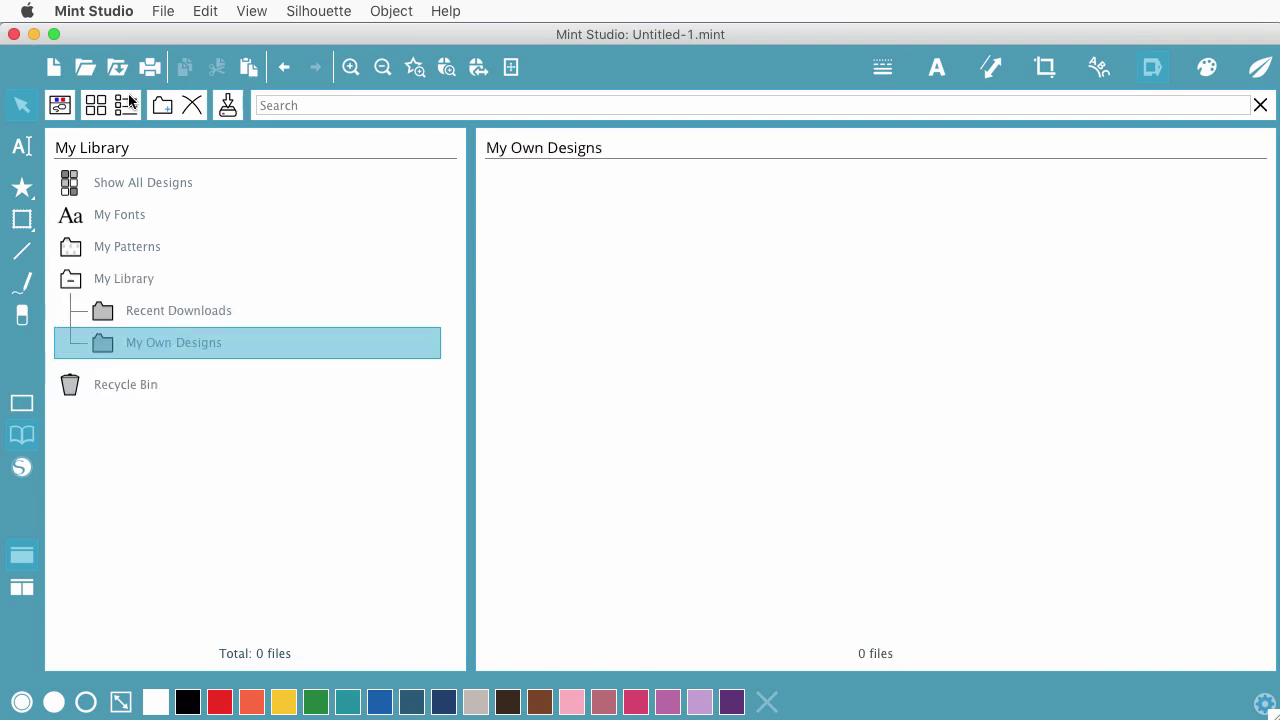
Expand the Silhouette Design Store and scroll through the previously purchased designs.
left_click(54, 108)
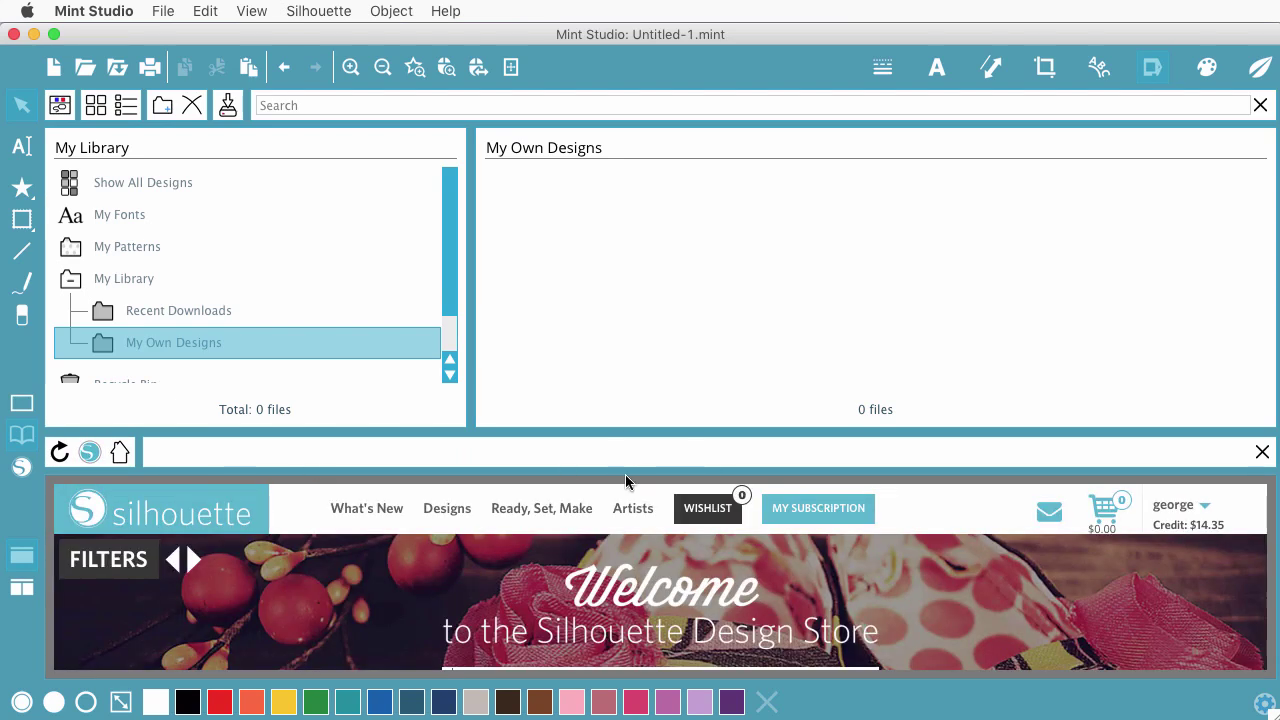
left_click_drag(645, 432, 650, 100)
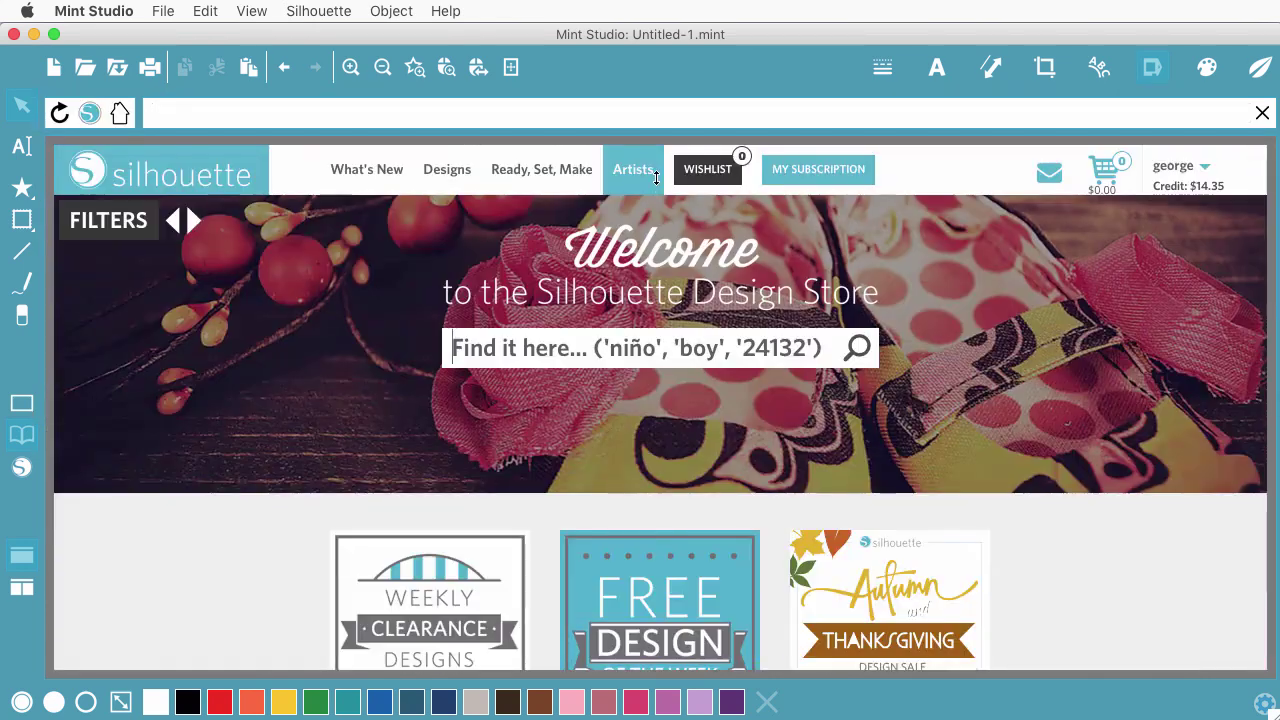
mouse_move(1175, 172)
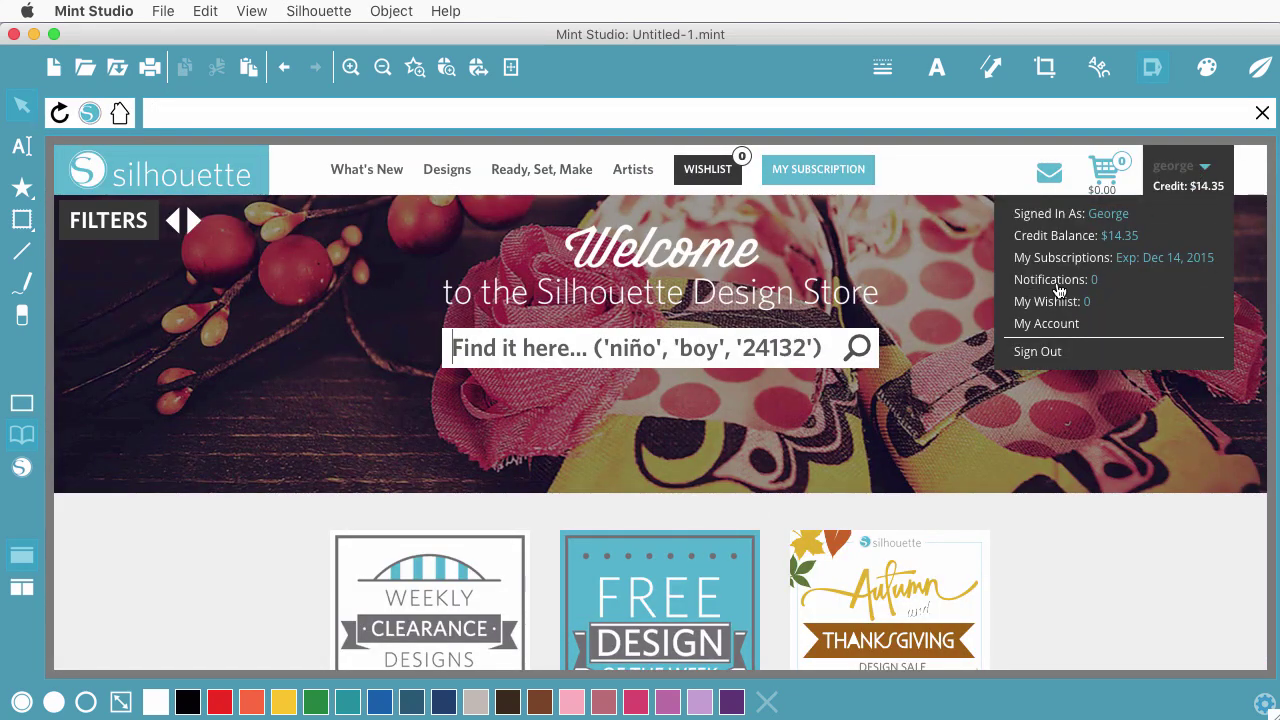
left_click(1046, 324)
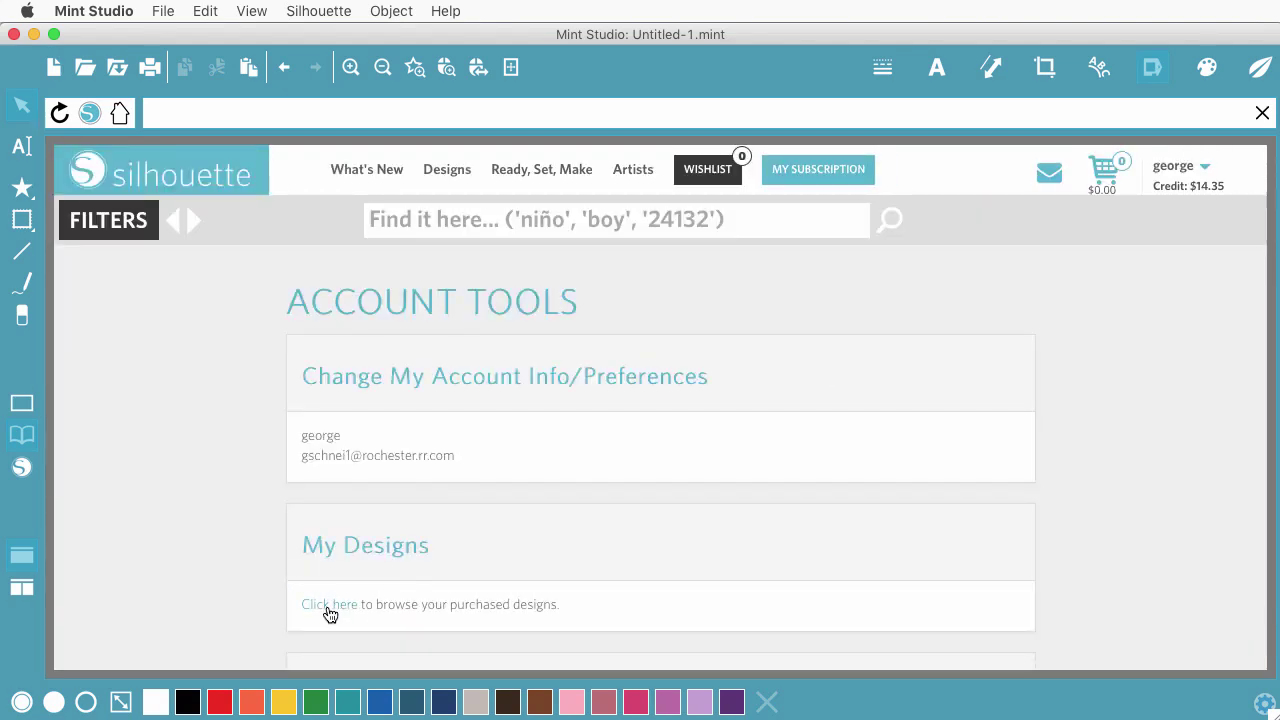
left_click(329, 607)
mouse_move(195, 508)
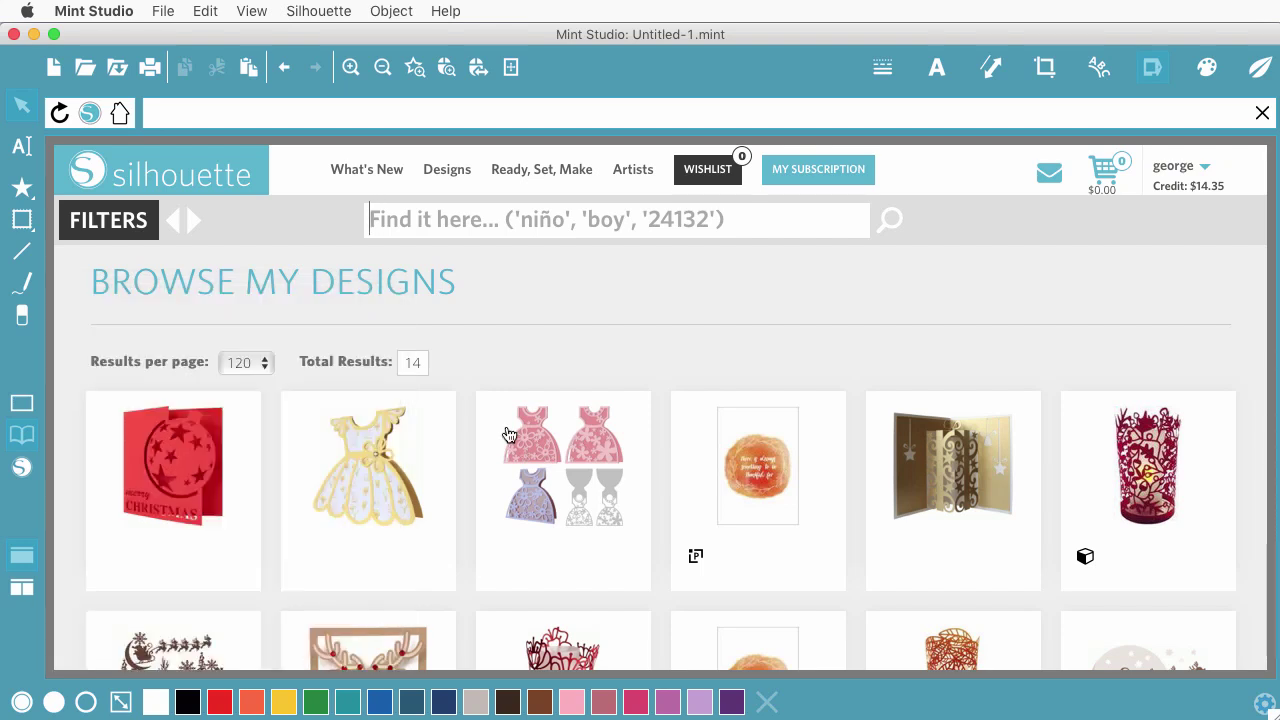
scroll(586, 366, "down", 1)
scroll(585, 368, "down", 2)
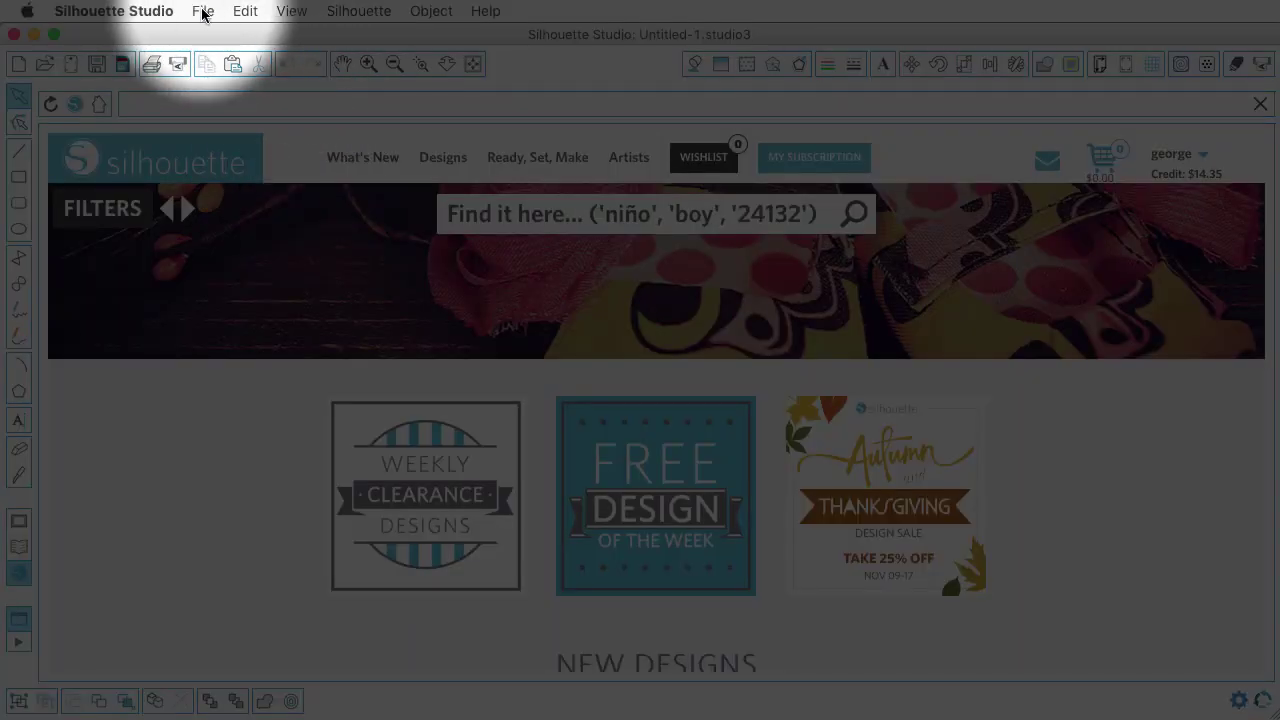
Export the design library as My Library to the Desktop via File > Library > Export Library.
left_click(202, 12)
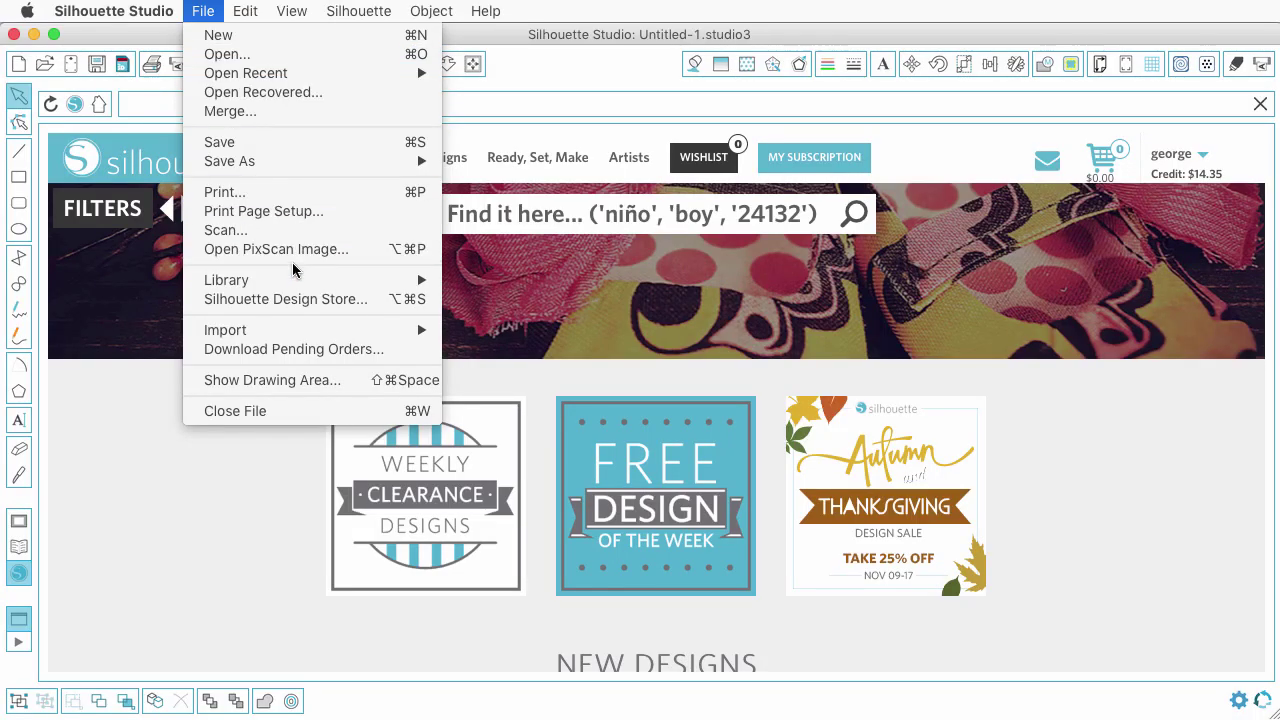
mouse_move(301, 286)
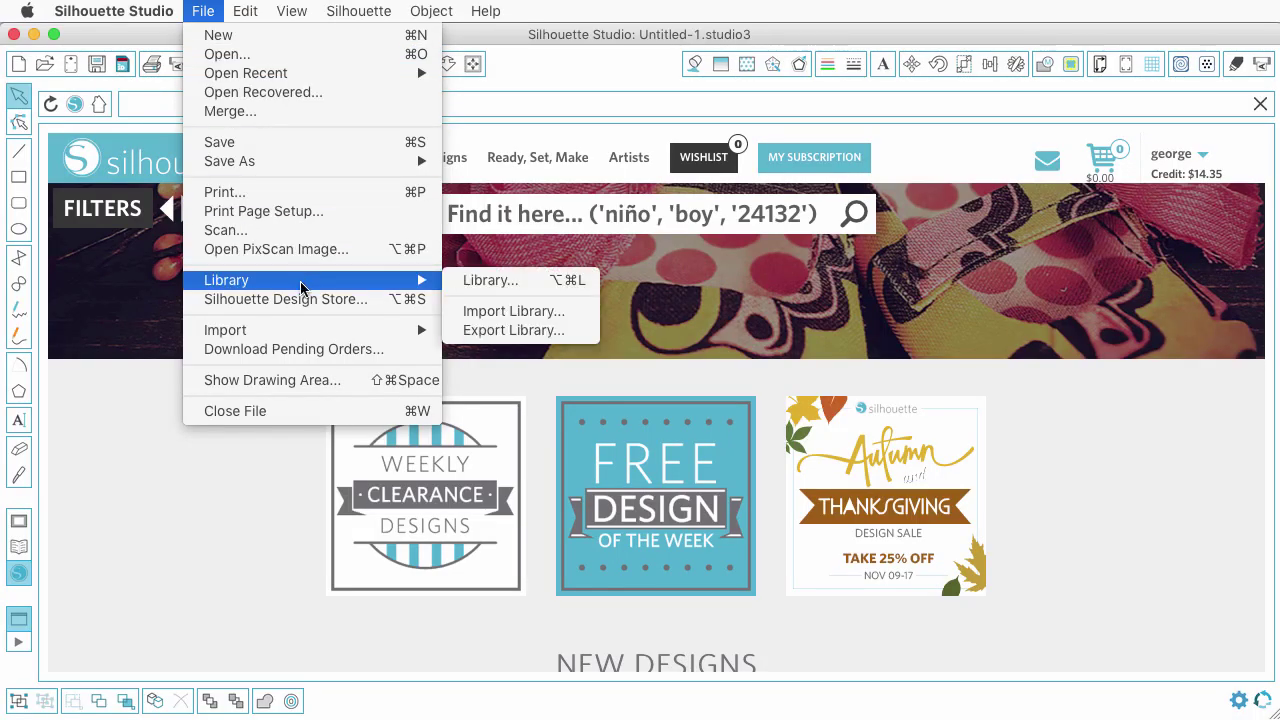
left_click(551, 340)
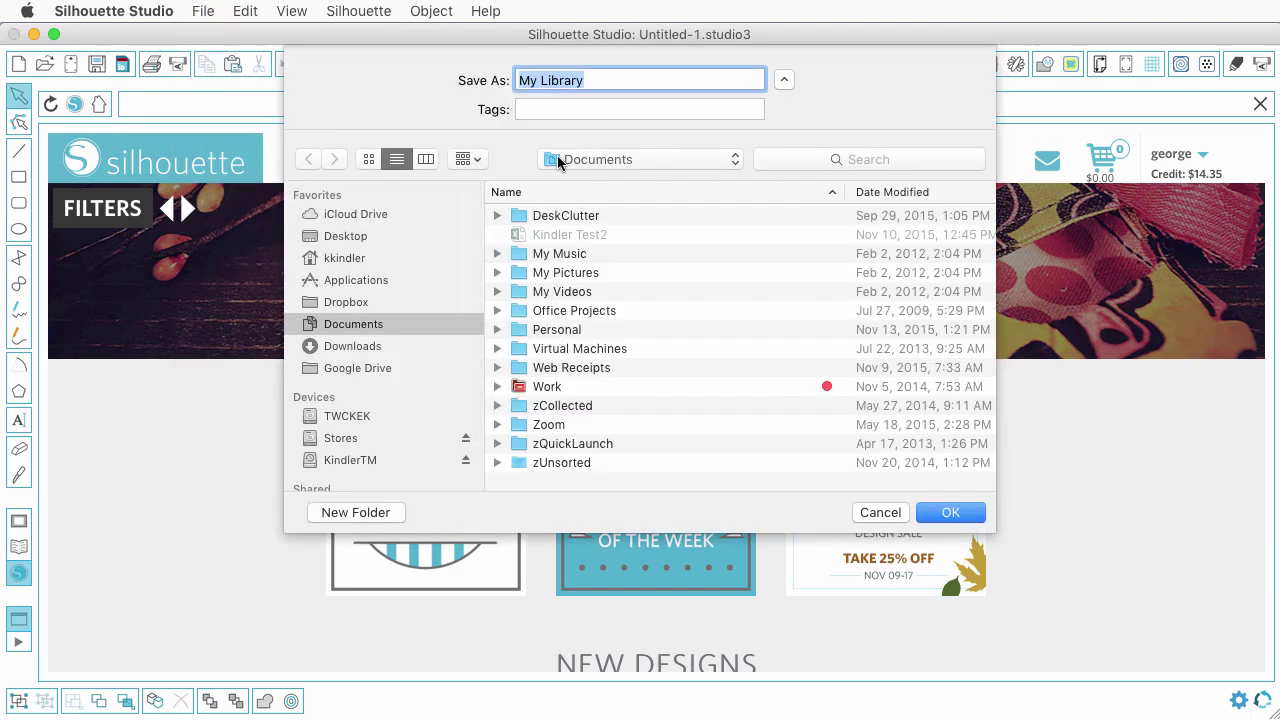
key("super+shift+d")
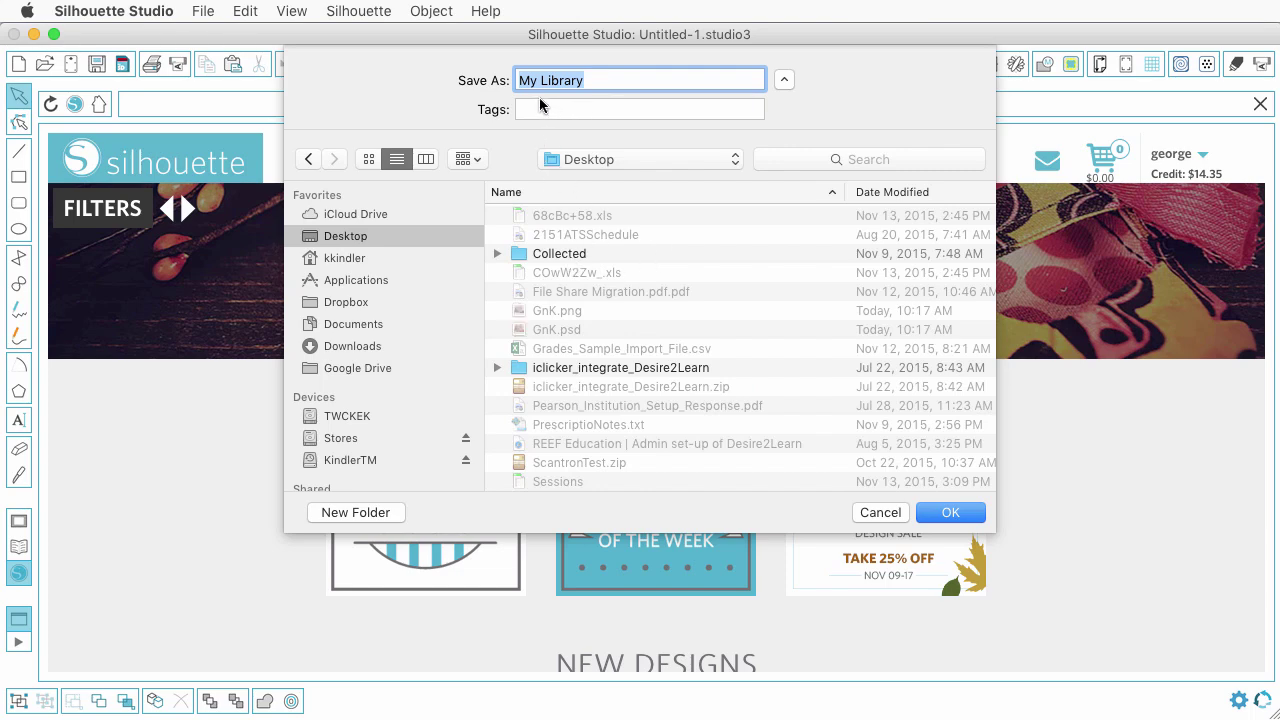
left_click(951, 515)
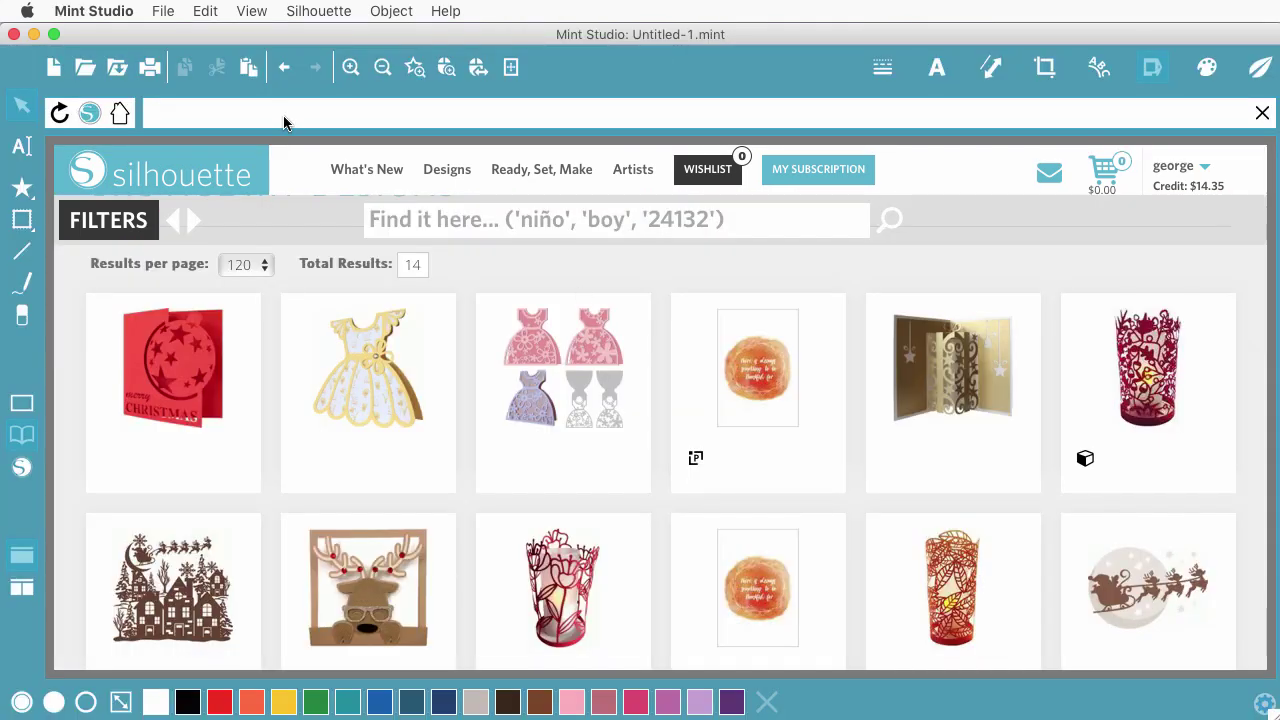
Import the My Library file from the Desktop, sorted newest first, bringing in the christmas scene.
left_click(160, 11)
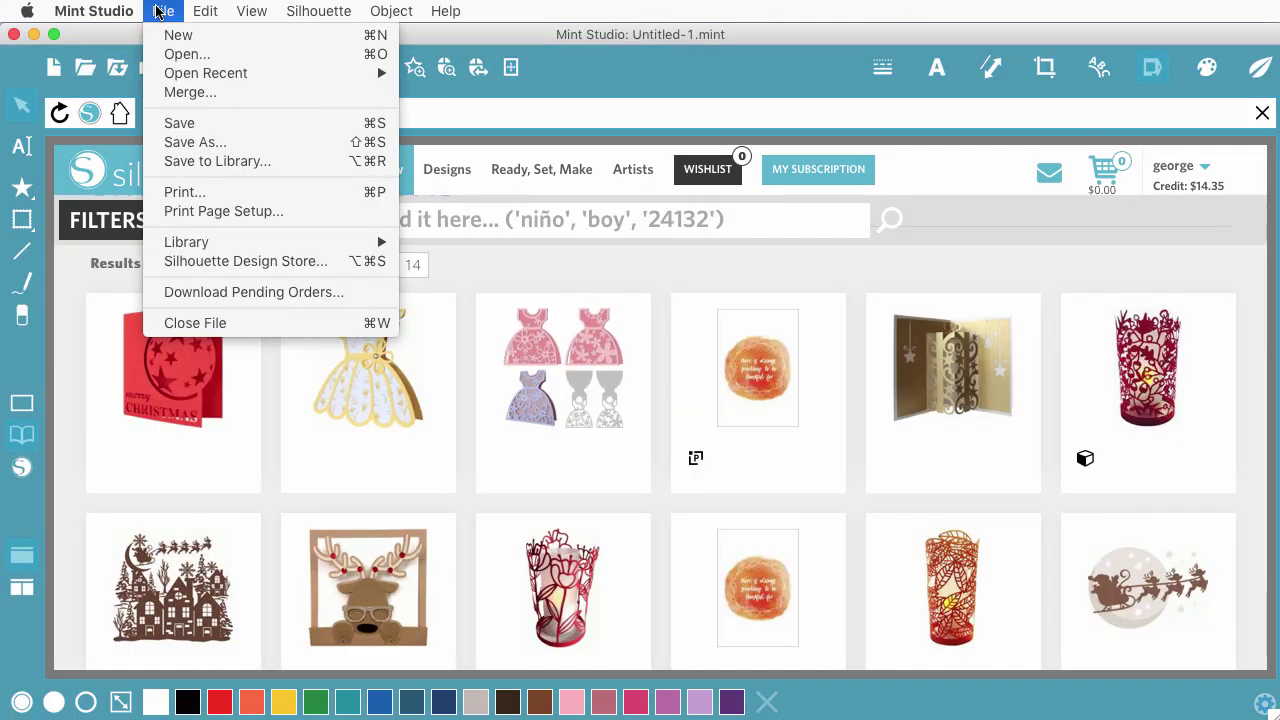
mouse_move(300, 250)
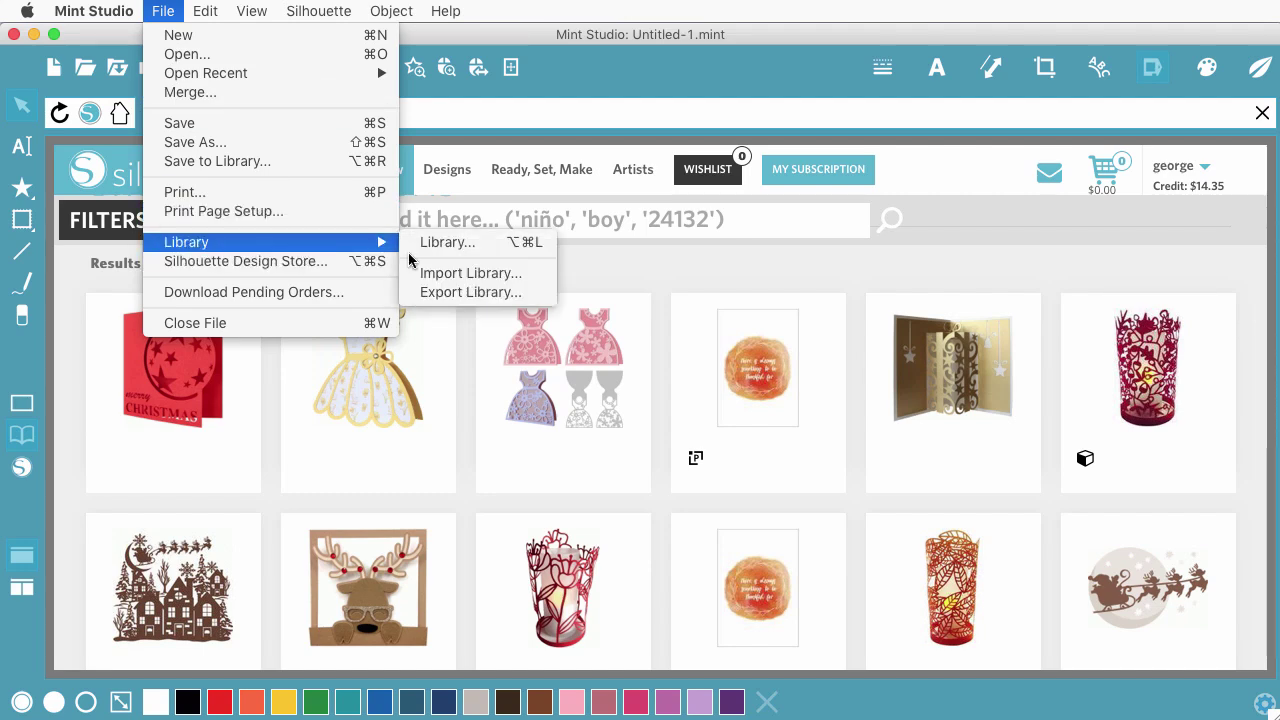
left_click(475, 273)
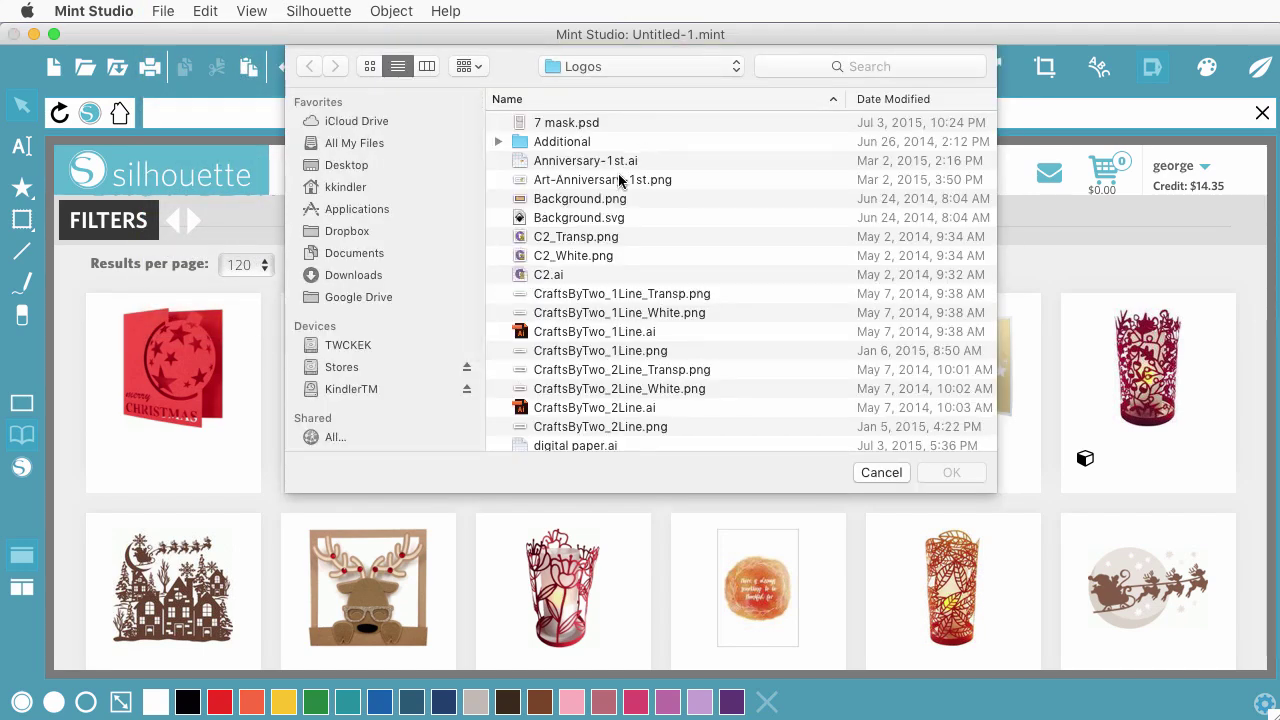
key("super+shift+d")
left_click(905, 106)
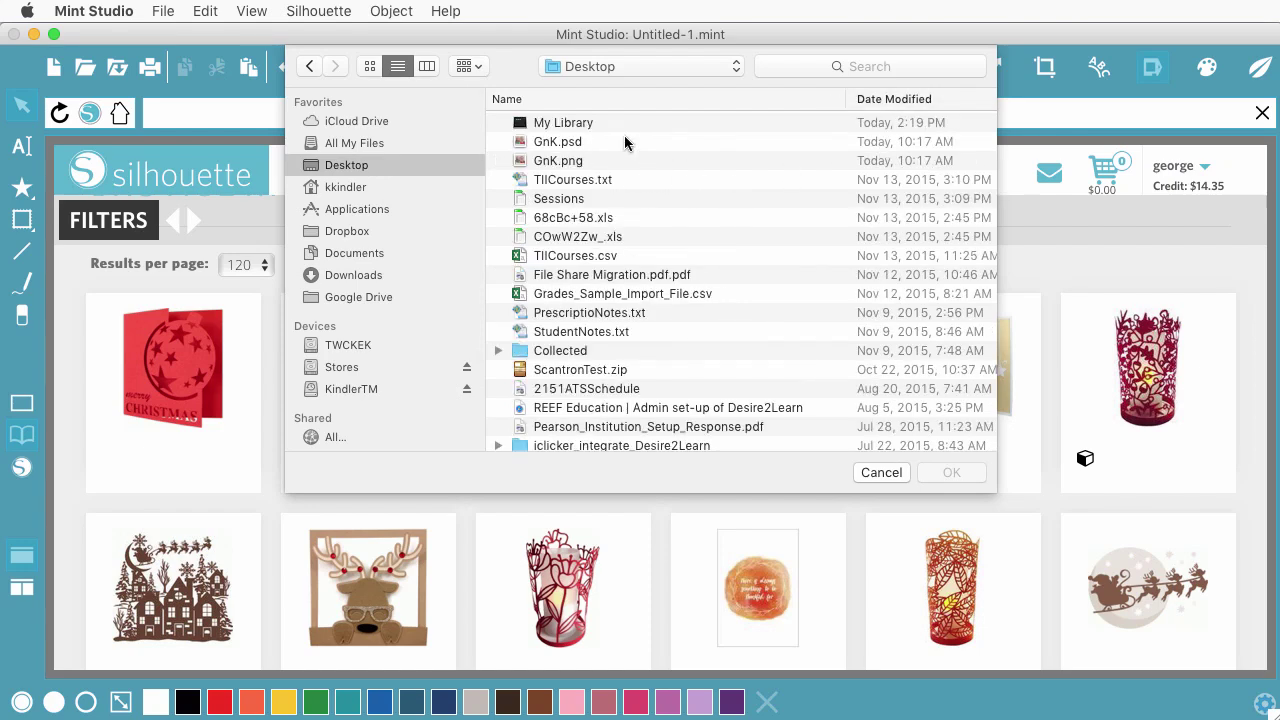
left_click(594, 122)
left_click(955, 471)
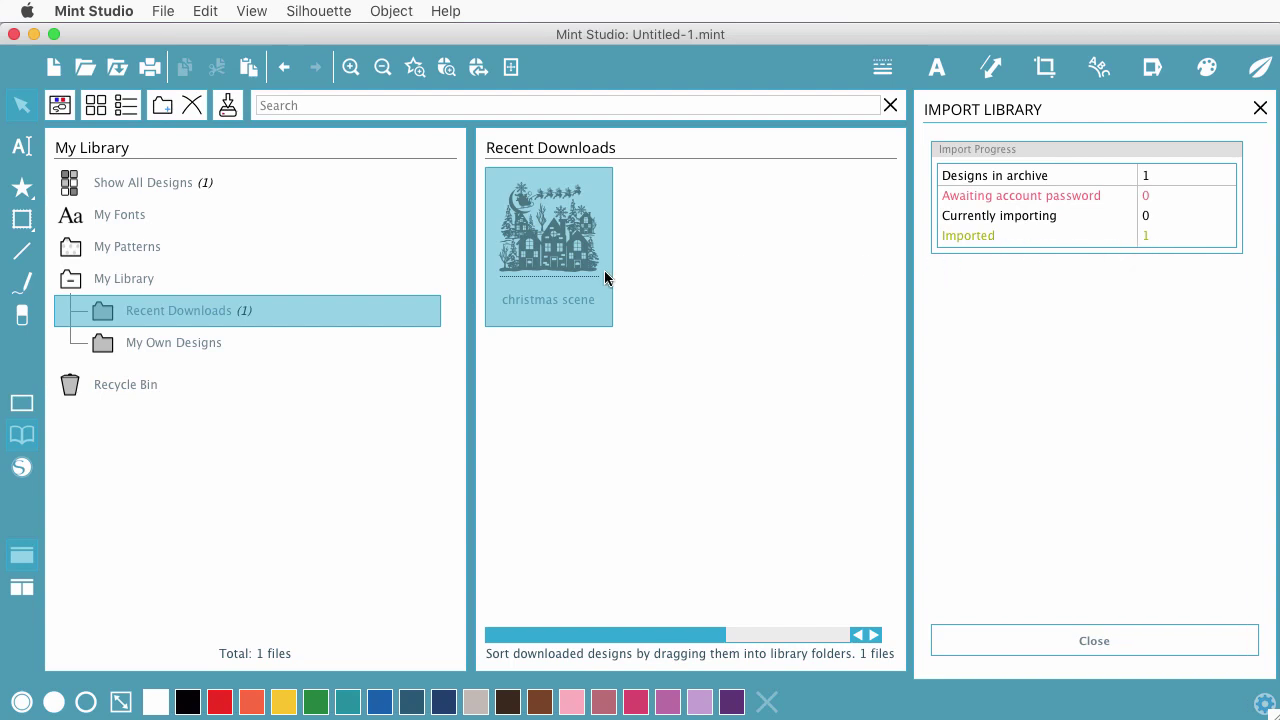
left_click(657, 282)
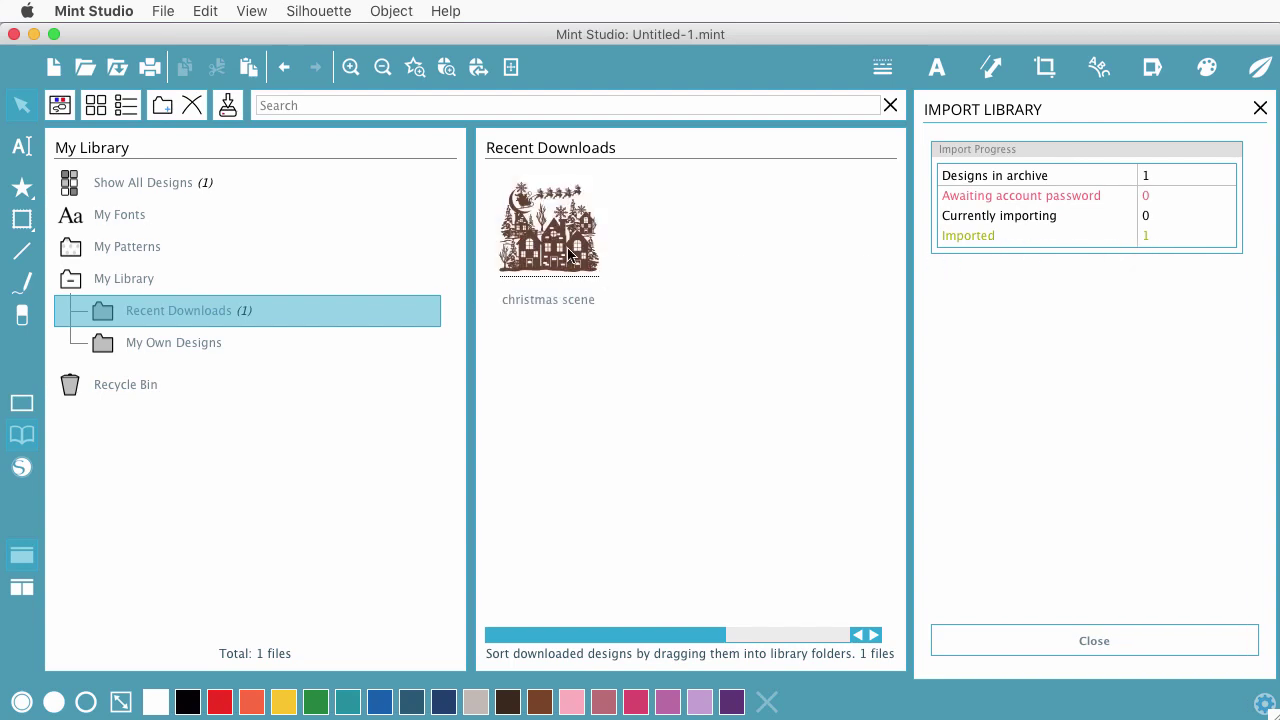
Place the christmas scene from the library onto the page and move it into position.
left_click(1260, 109)
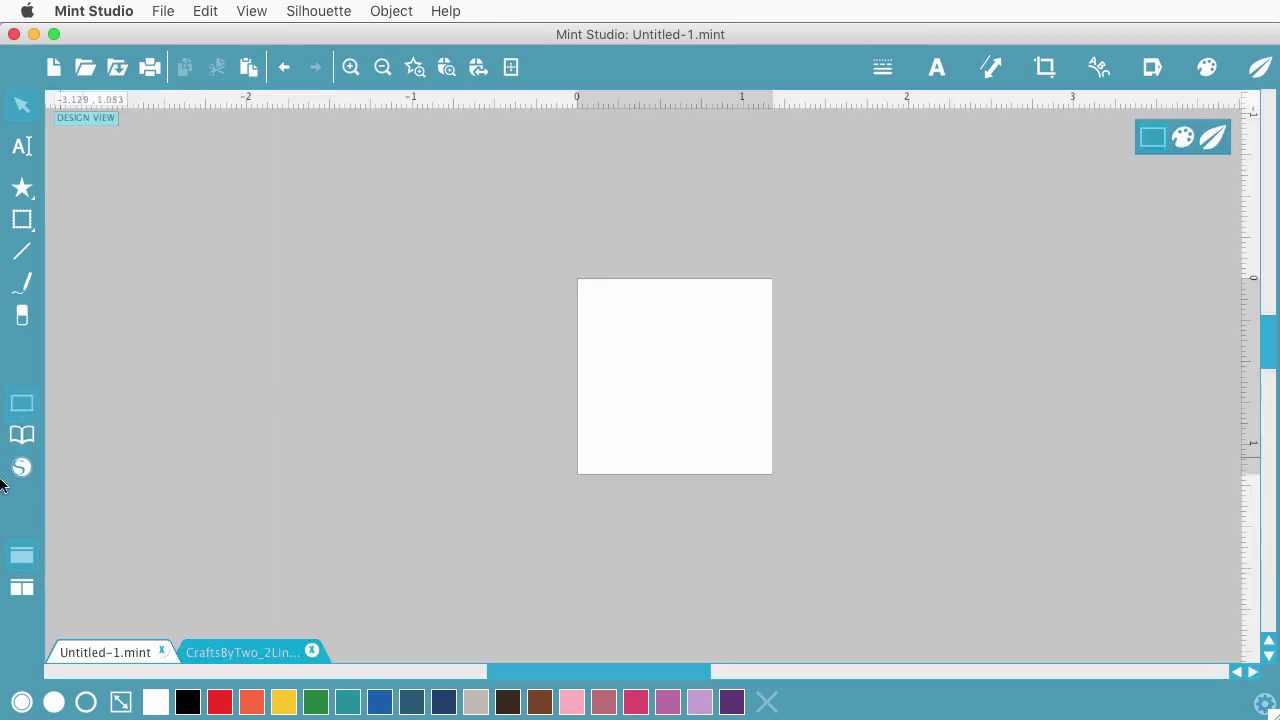
left_click(23, 438)
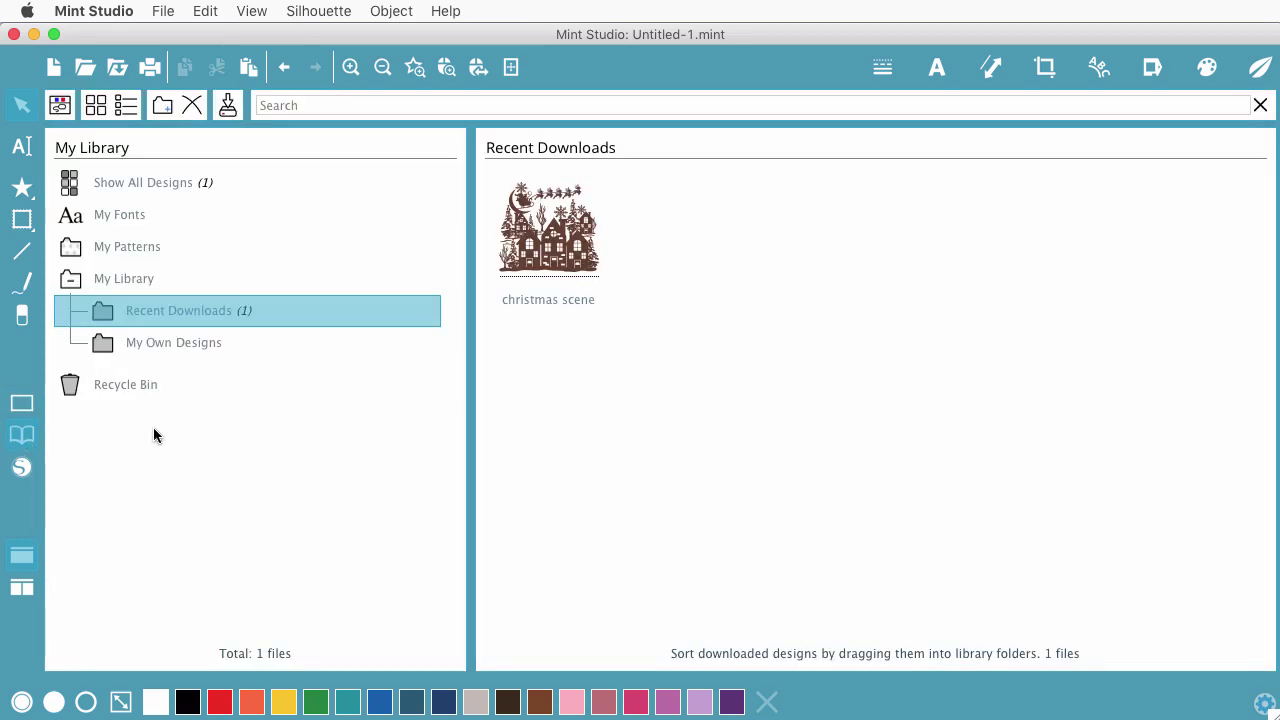
left_click(545, 243)
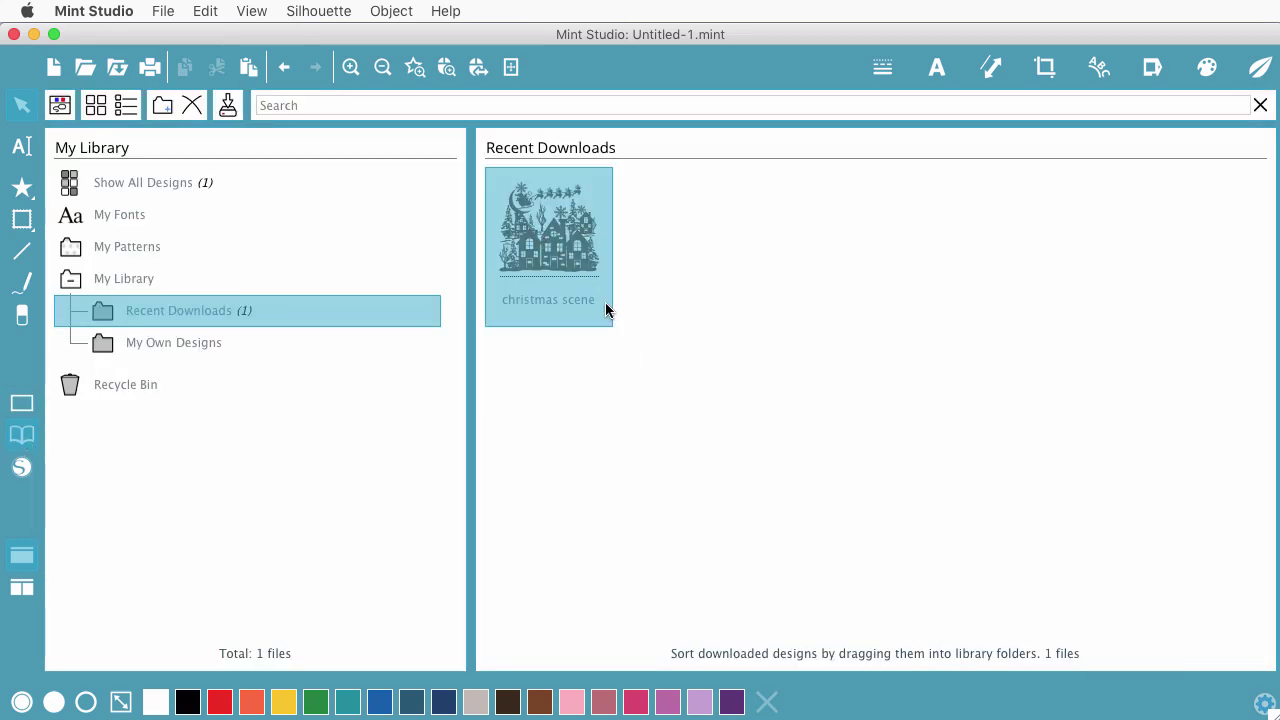
double_click(559, 249)
left_click(662, 393)
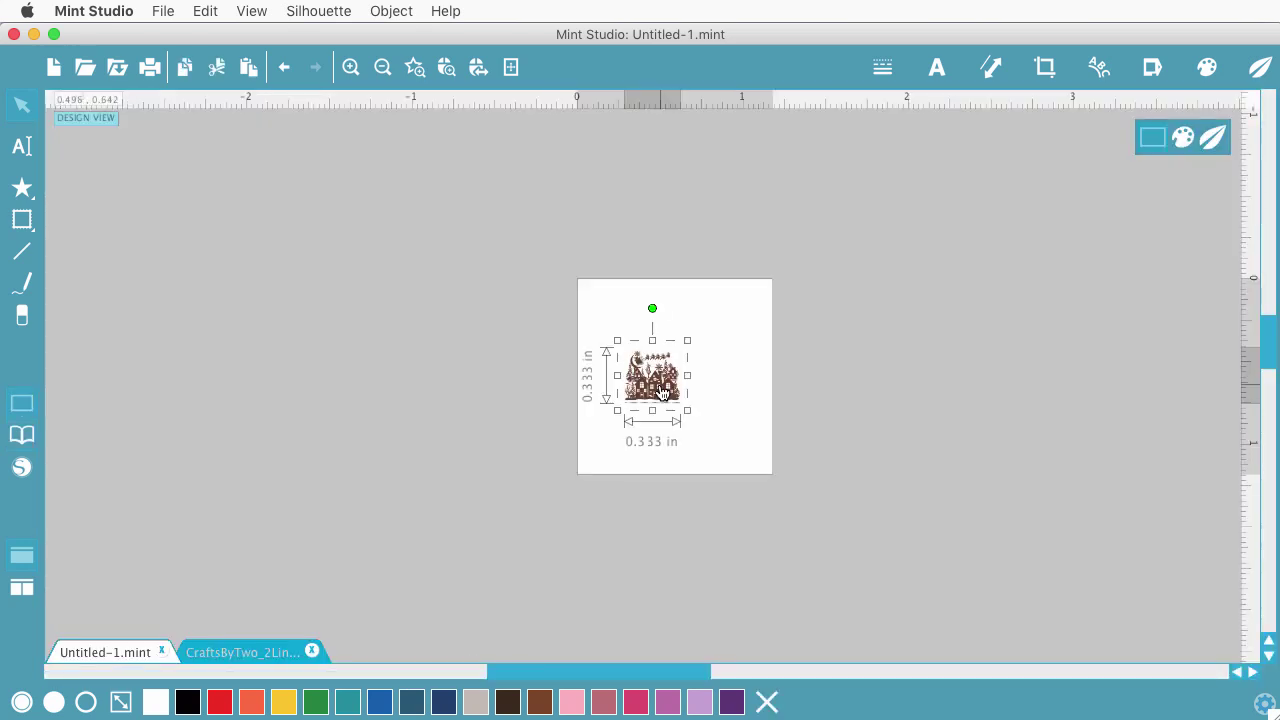
left_click_drag(662, 393, 897, 604)
left_click_drag(771, 523, 924, 441)
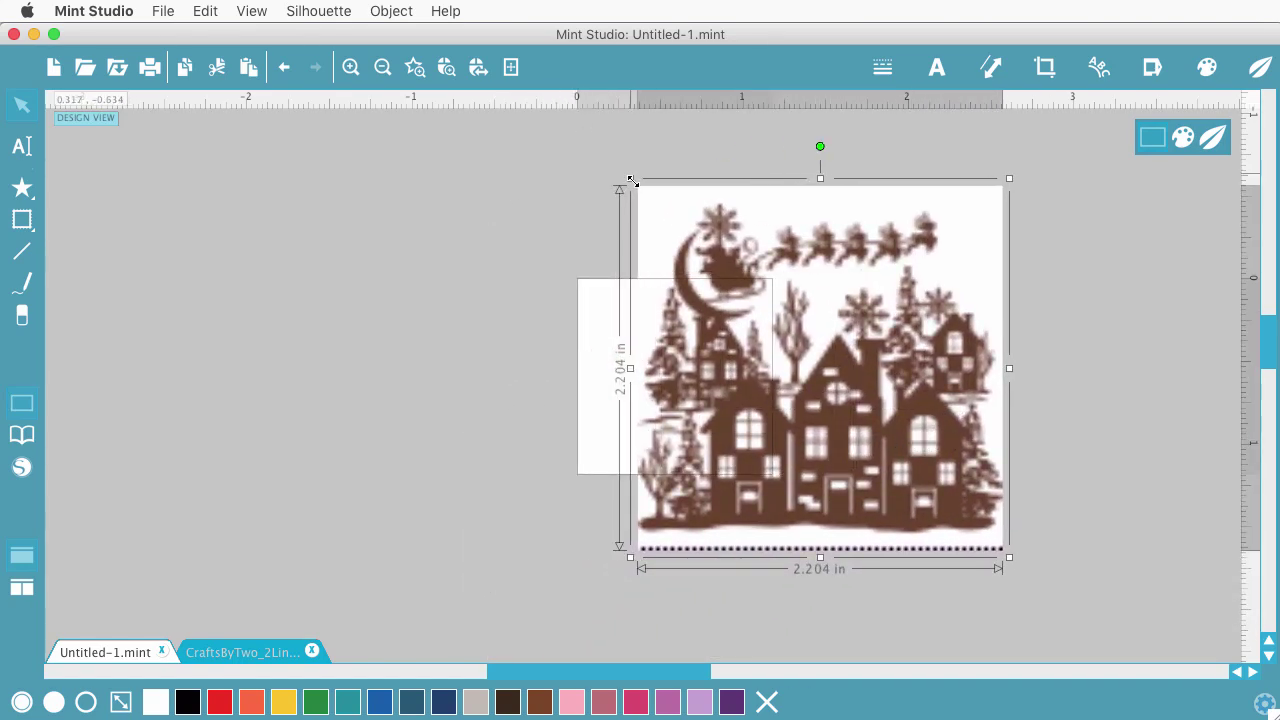
Resize the christmas scene to 1.059 x 1.059 in and centre it on the white stamp square.
left_click_drag(632, 180, 486, 91)
left_click_drag(739, 274, 802, 363)
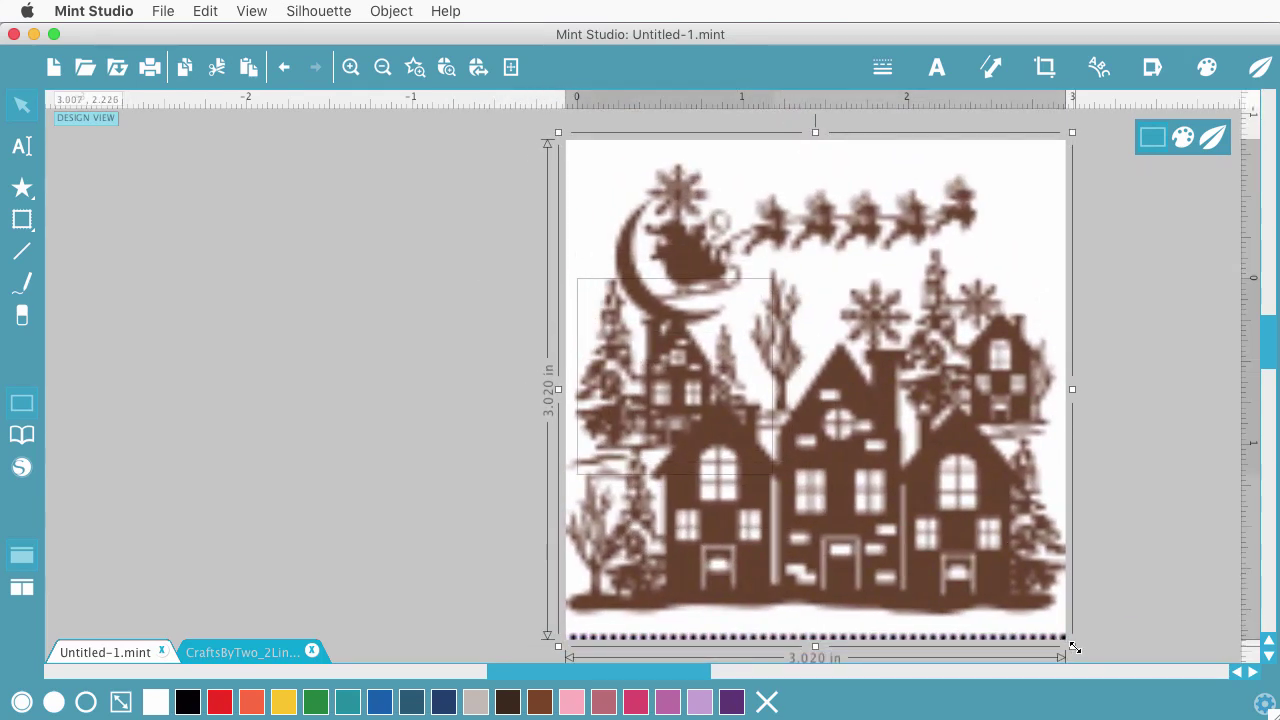
left_click_drag(1072, 646, 1023, 580)
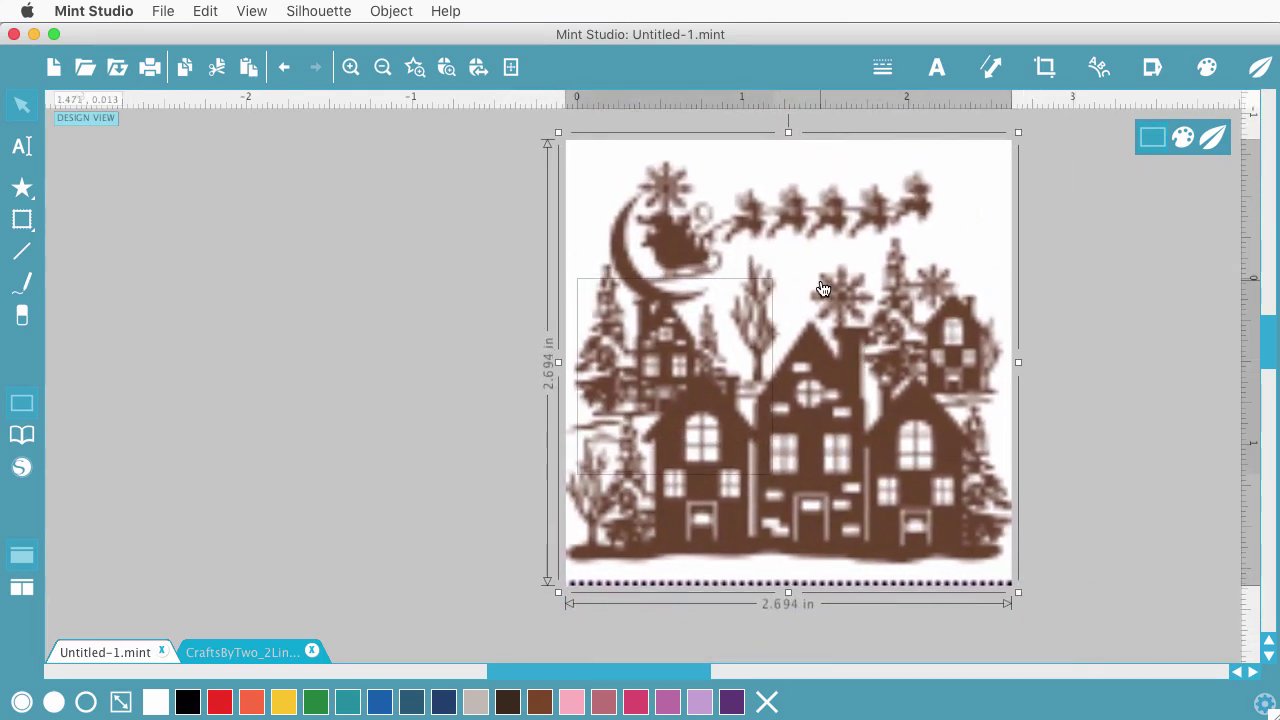
left_click_drag(824, 290, 918, 333)
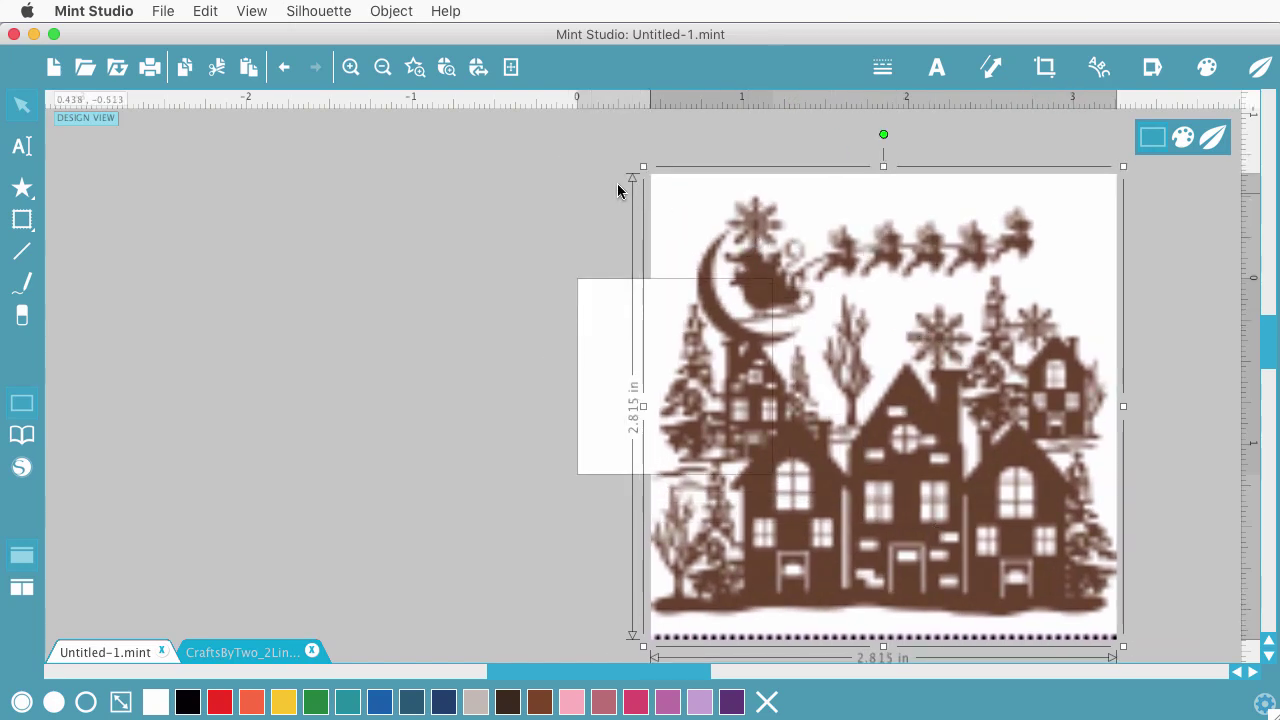
left_click_drag(638, 172, 944, 452)
left_click_drag(1010, 555, 663, 383)
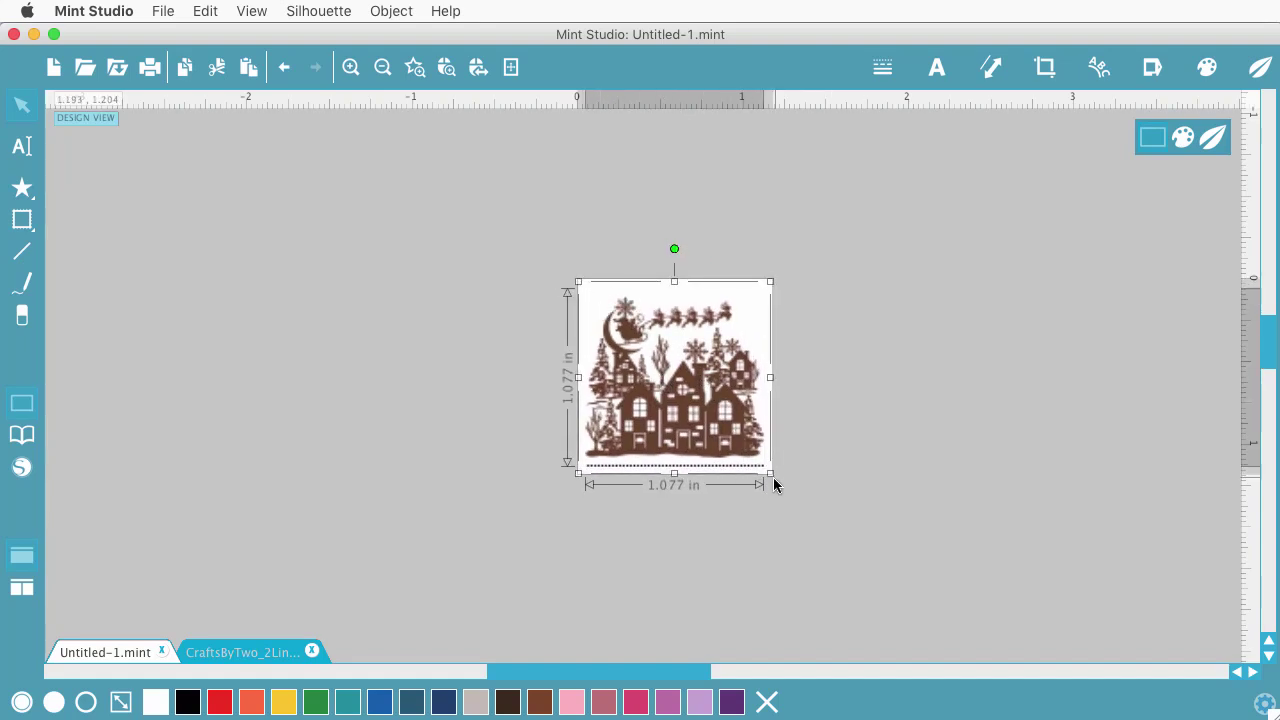
left_click_drag(768, 474, 766, 466)
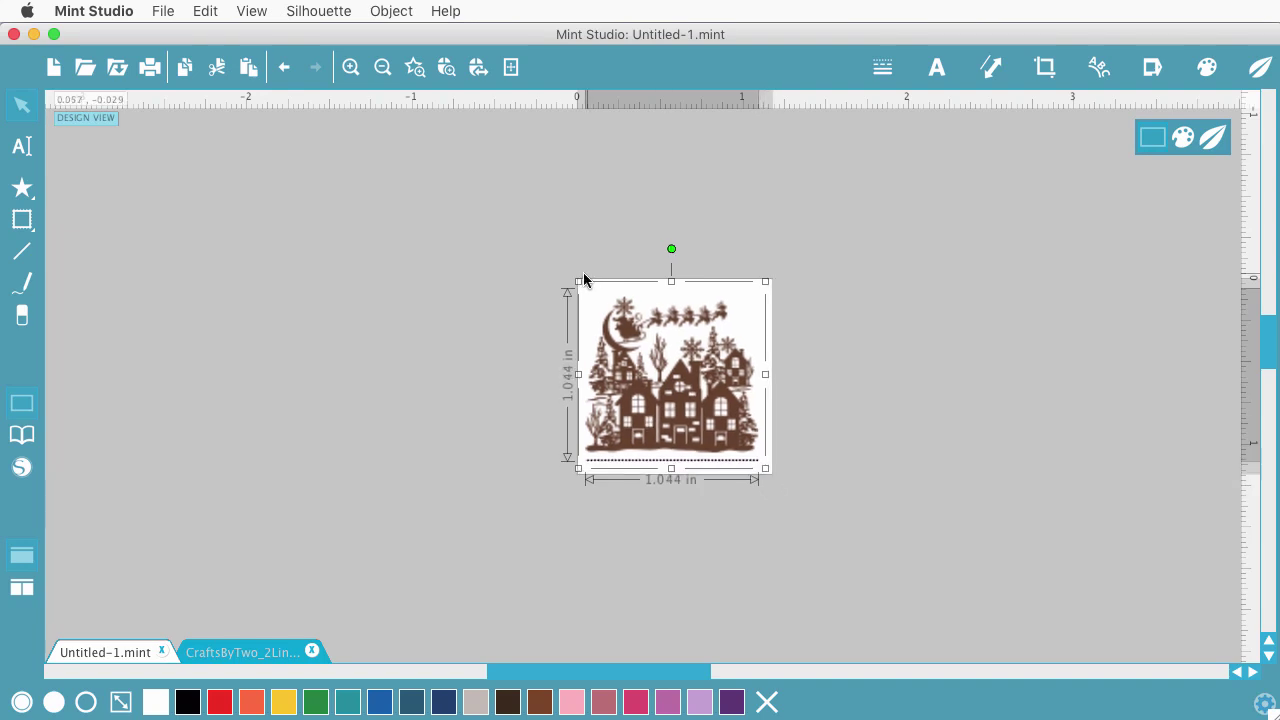
left_click_drag(577, 283, 574, 277)
mouse_move(698, 401)
left_mouse_down()
mouse_move(711, 404)
mouse_move(699, 398)
left_mouse_up()
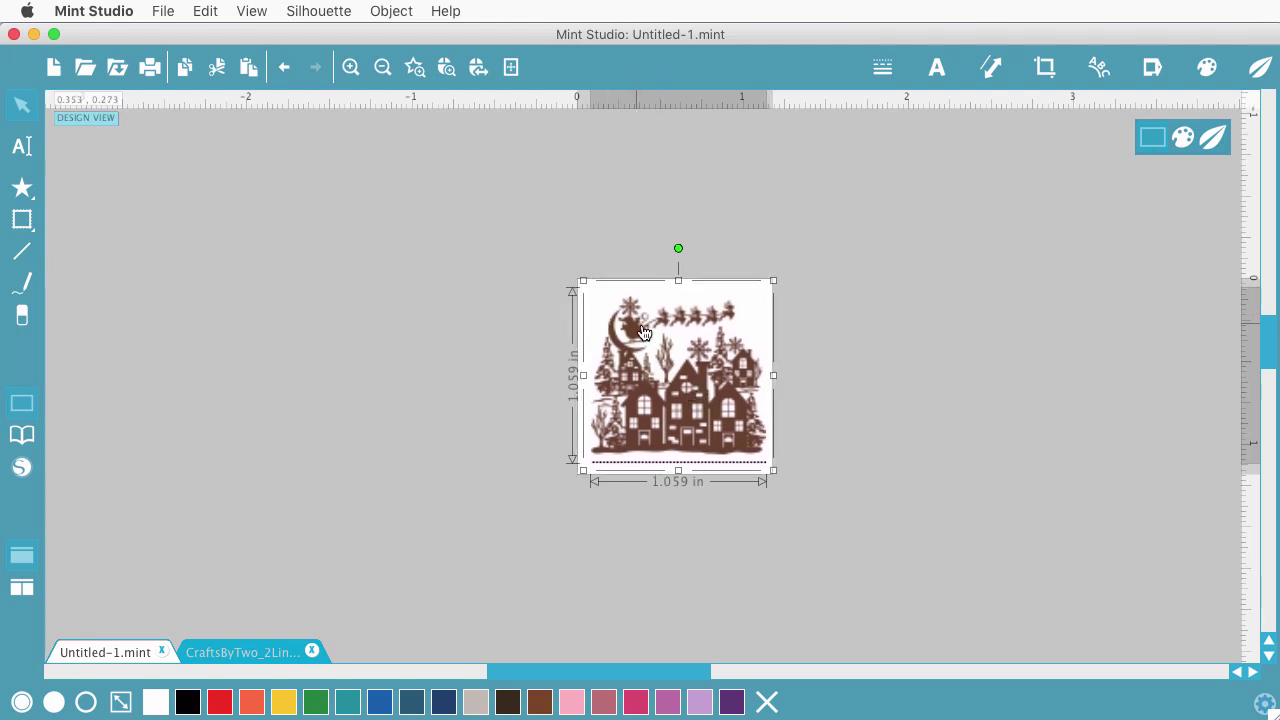
left_click(790, 475)
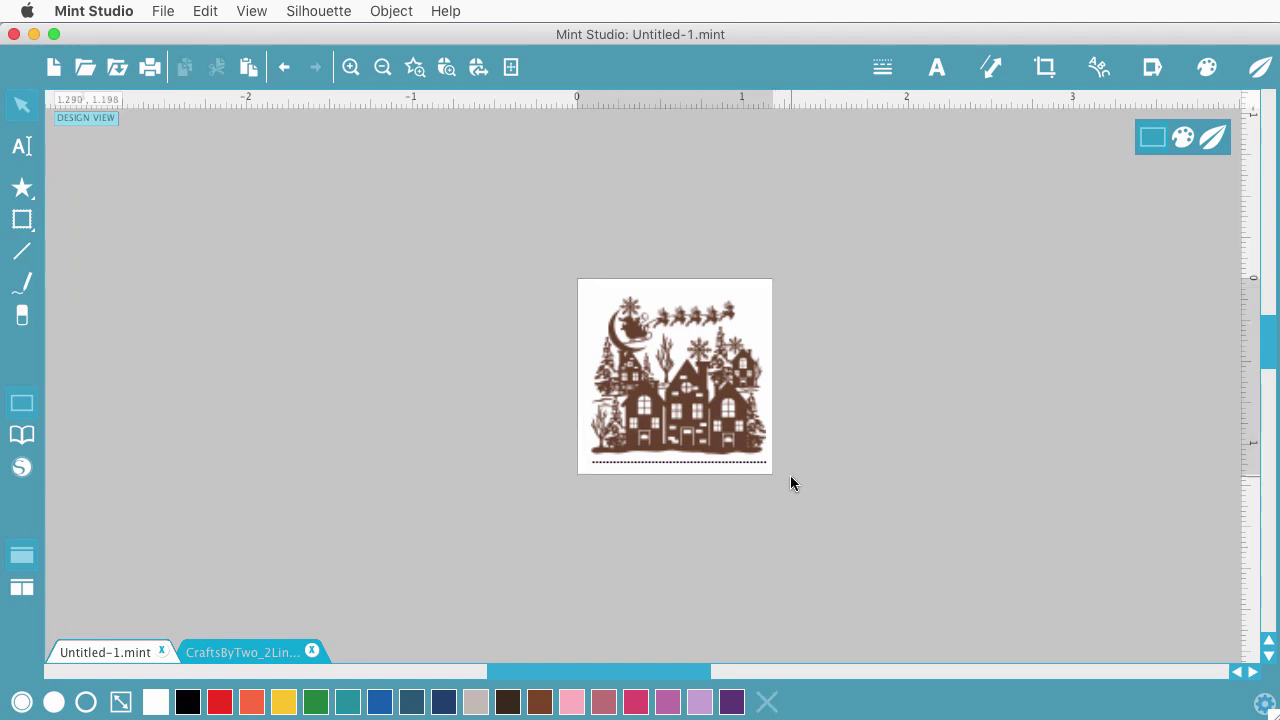
View the CraftsByTwo_2Line.mint document, then close it with Cmd+W.
left_click(261, 655)
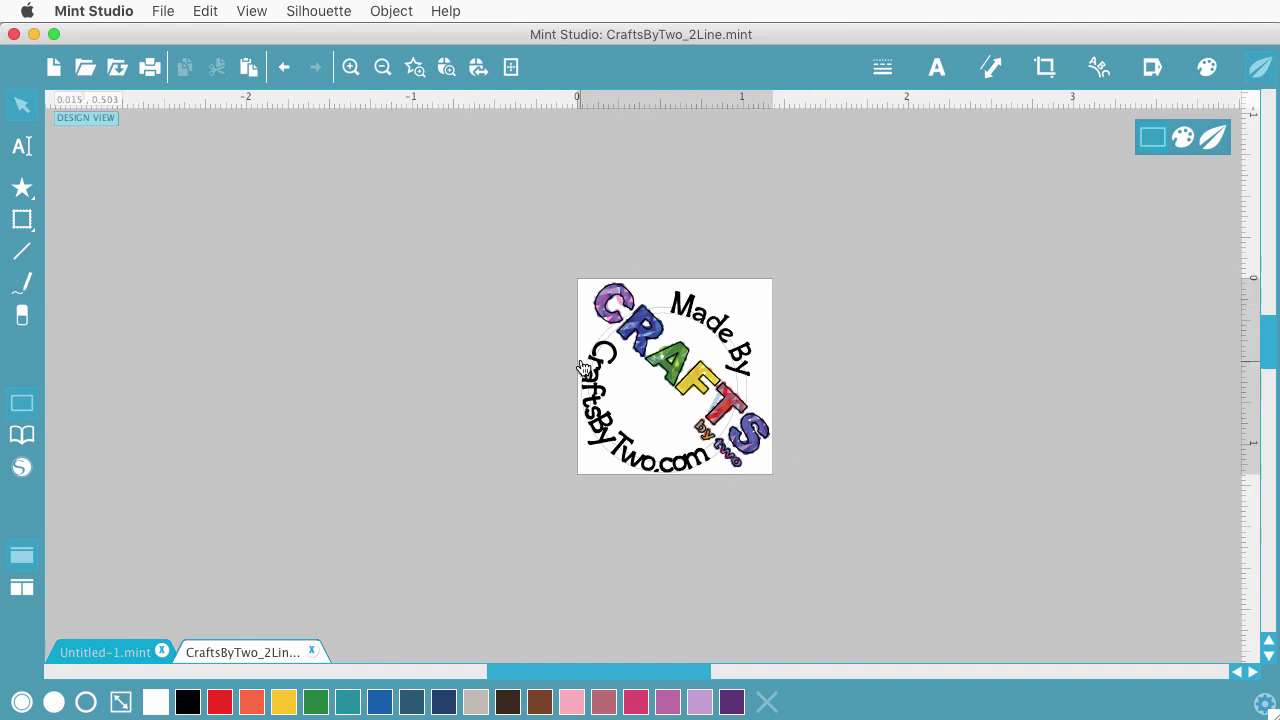
key("super+w")
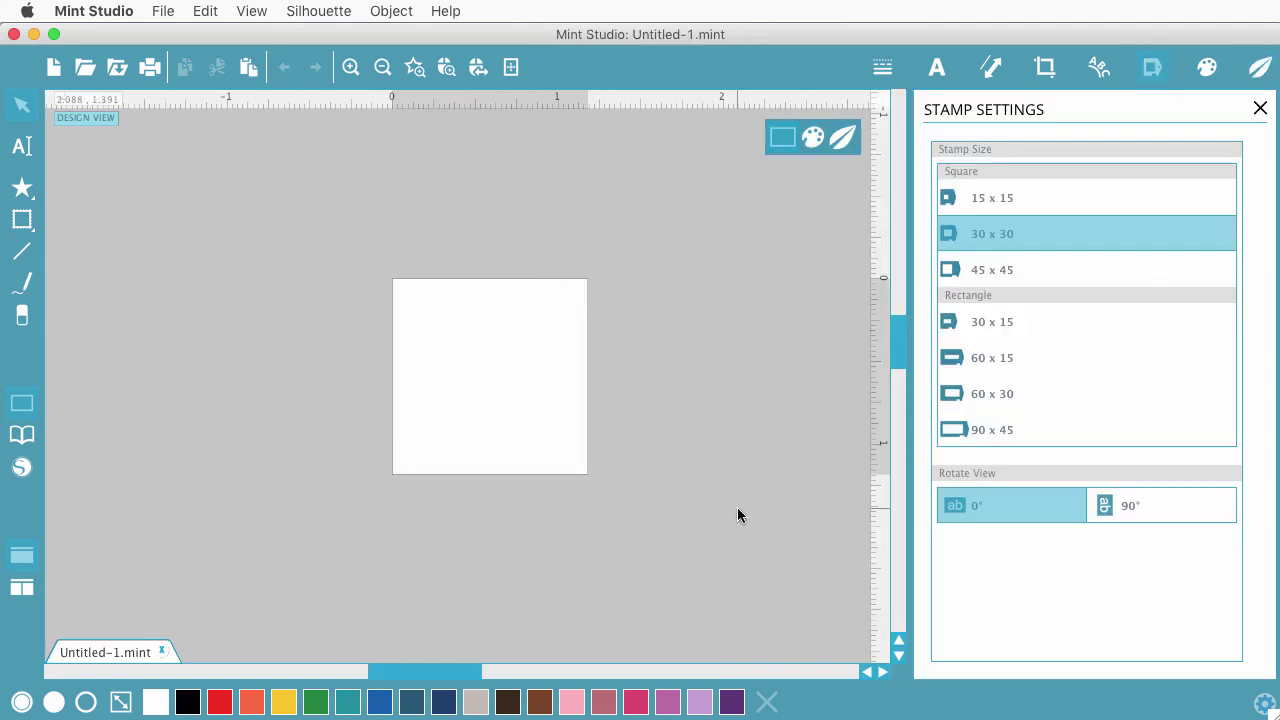